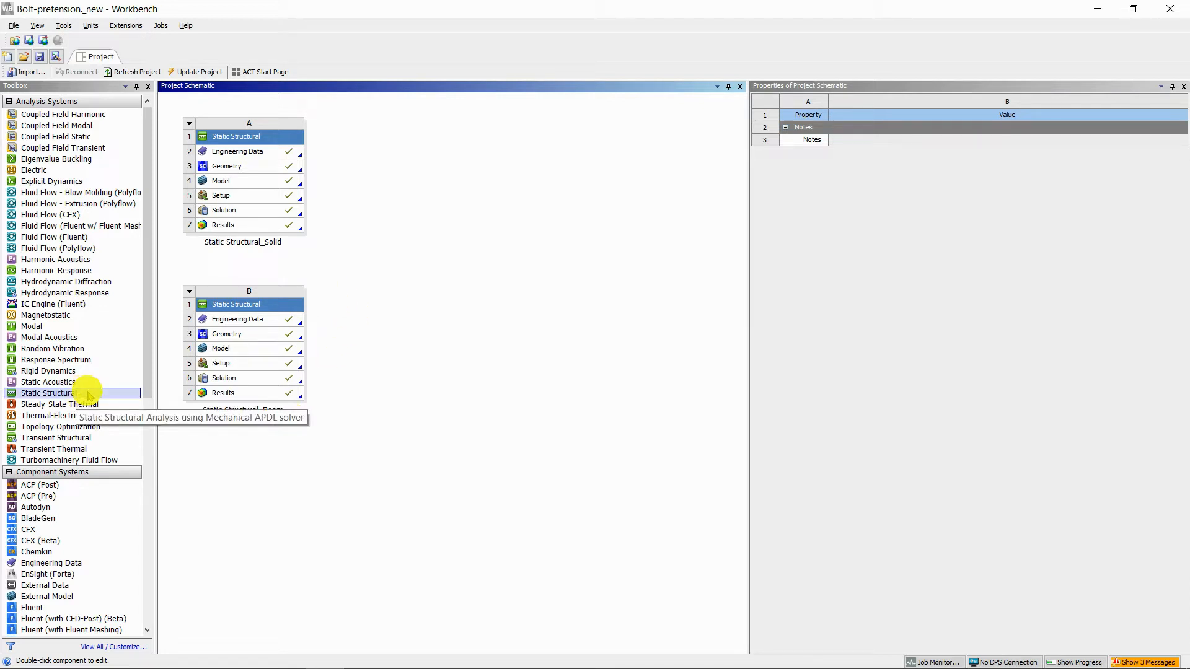
Add a Static Structural system next to Static Structural_Solid and import Screw_example.scdoc from the 3D file folder as its geometry.
left_click_drag(88, 395, 416, 154)
left_click(415, 153)
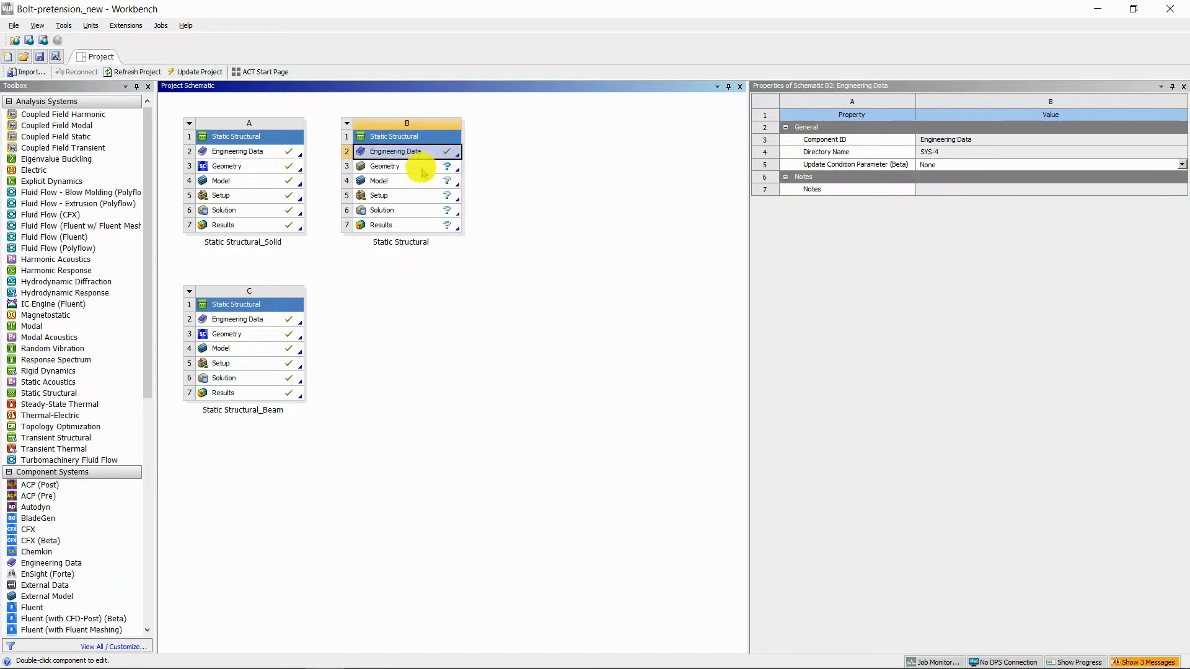
left_click(423, 171)
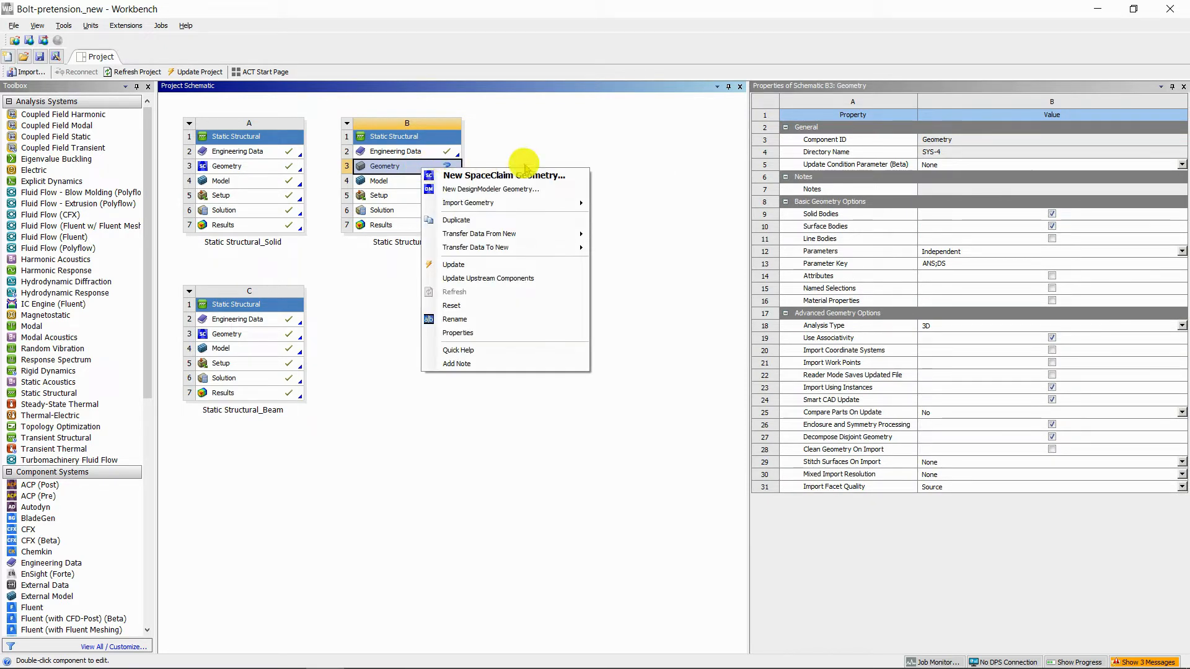
mouse_move(568, 204)
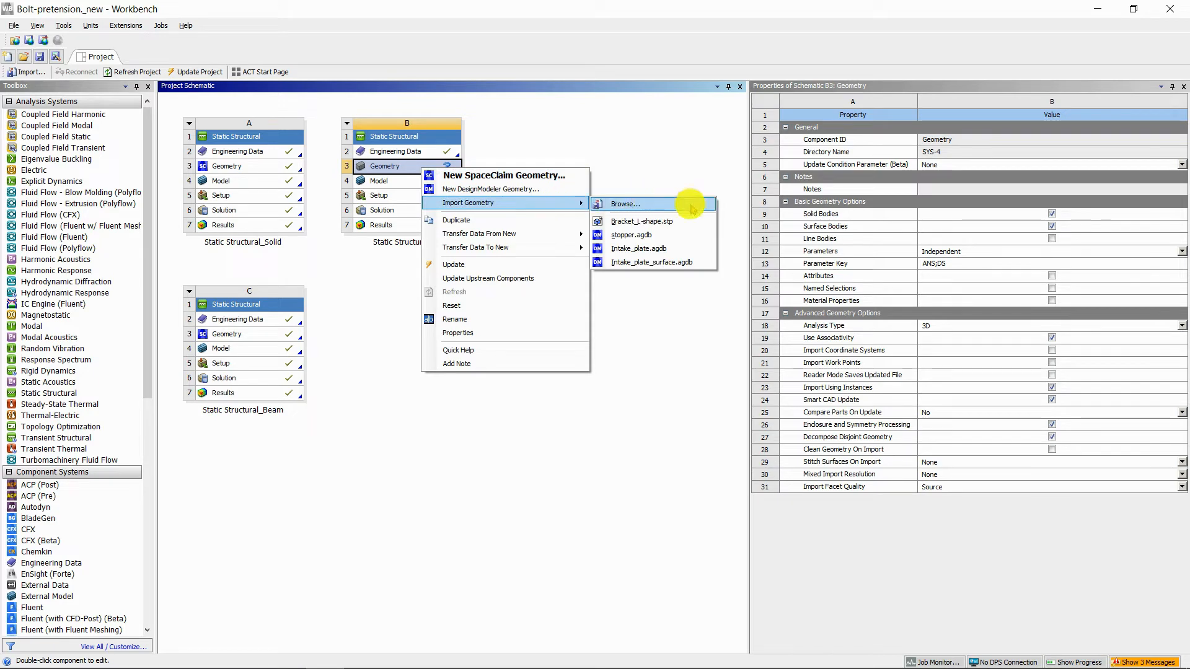
left_click(685, 205)
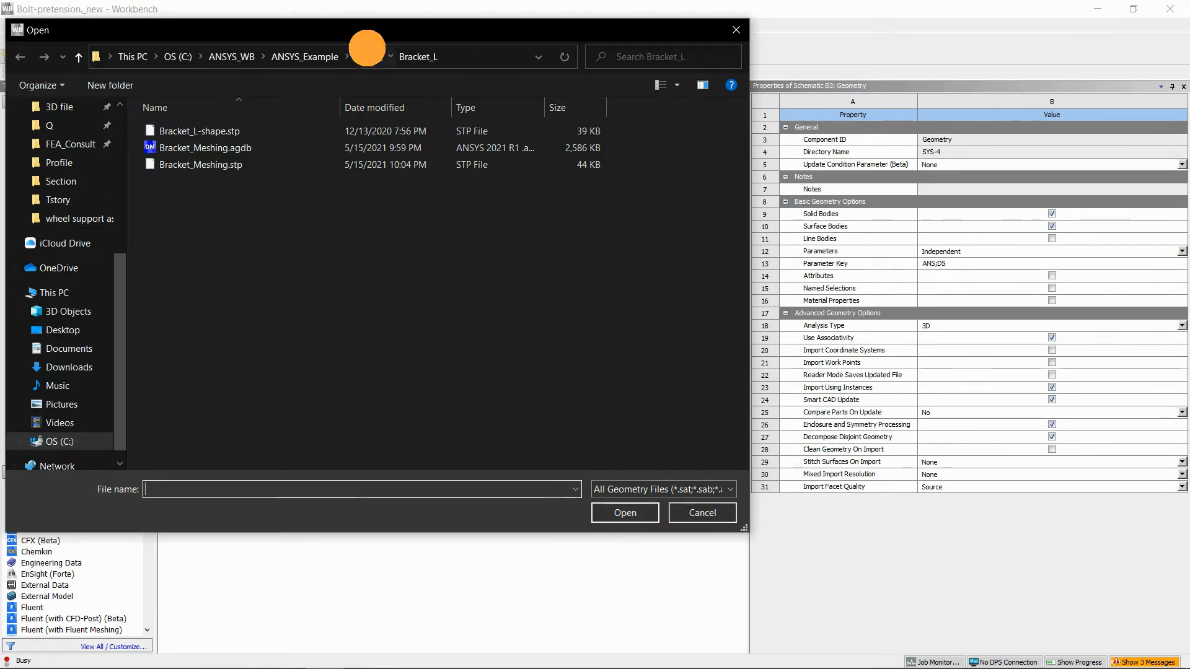
left_click(368, 55)
left_click(218, 130)
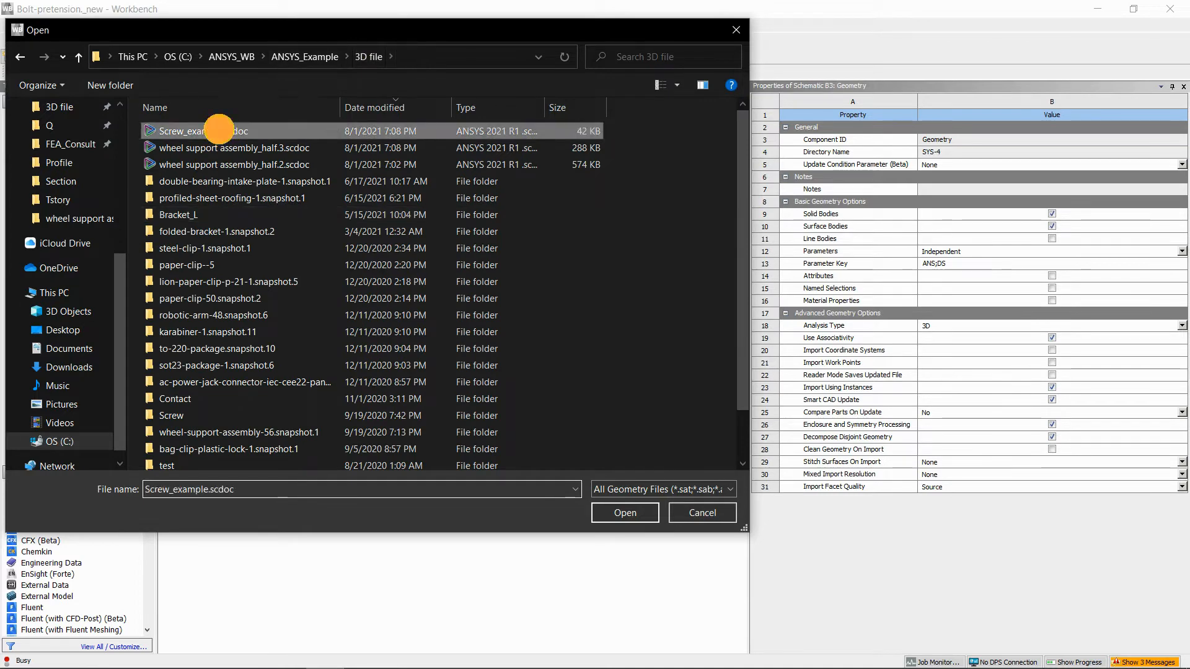
left_click(613, 512)
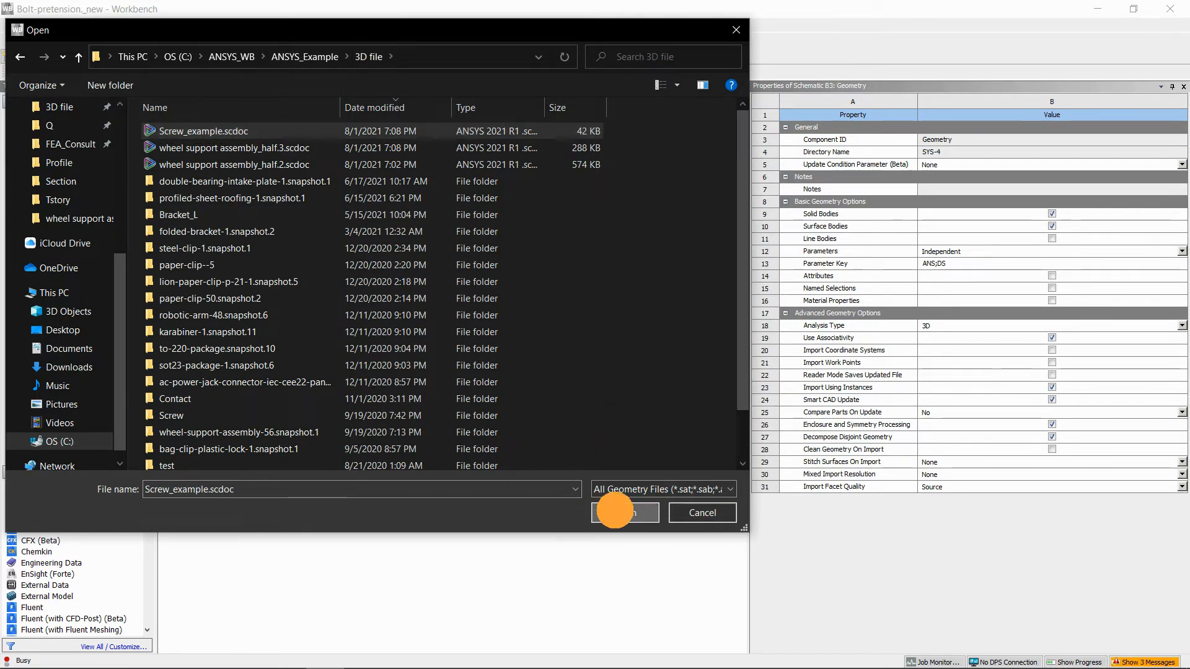
Open the new Static Structural system's model in Mechanical and set the selection filter to bodies.
left_click(416, 182)
double_click(416, 181)
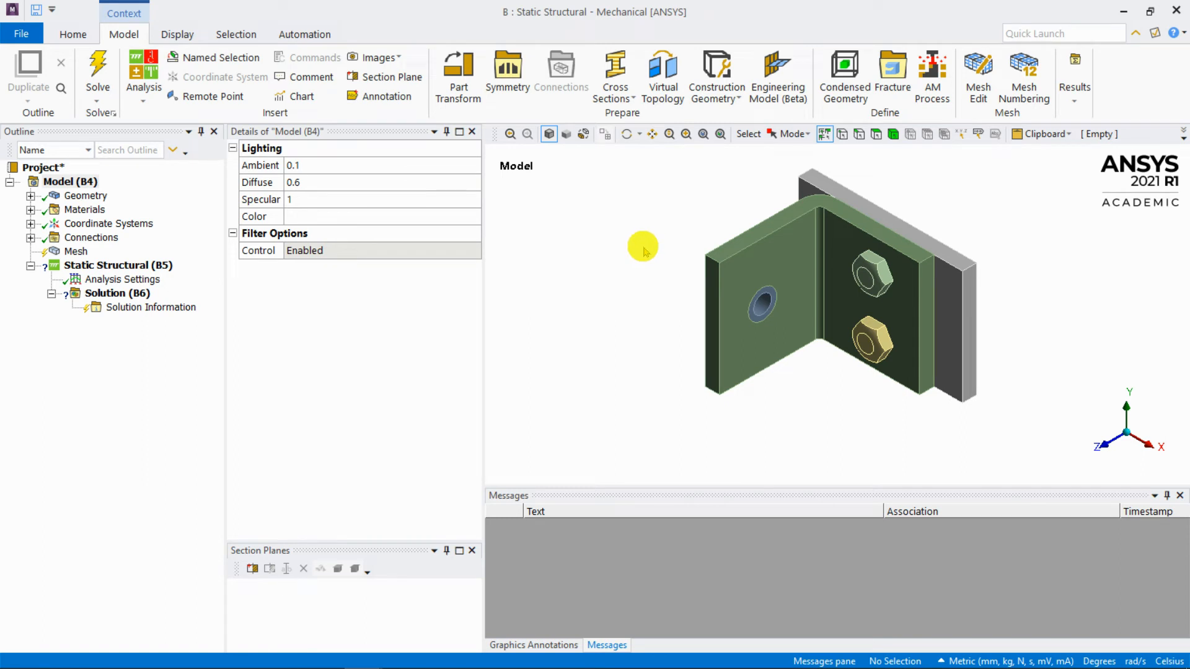
middle_click_drag(603, 326, 908, 179)
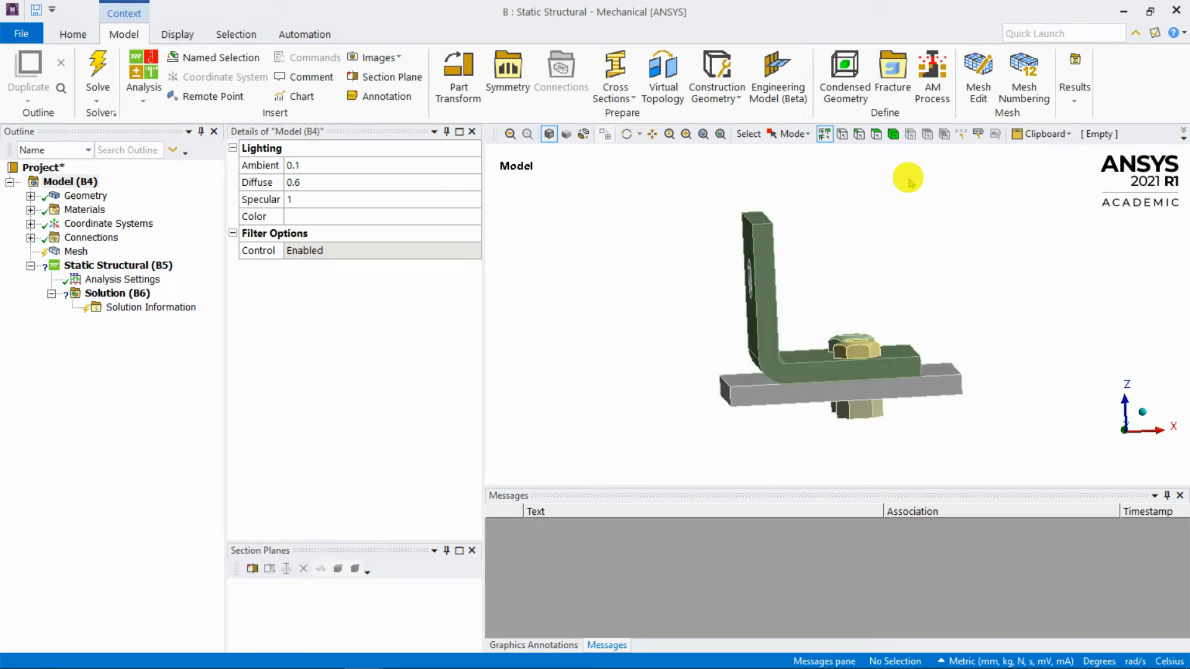
left_click(893, 133)
middle_click_drag(895, 311, 739, 325)
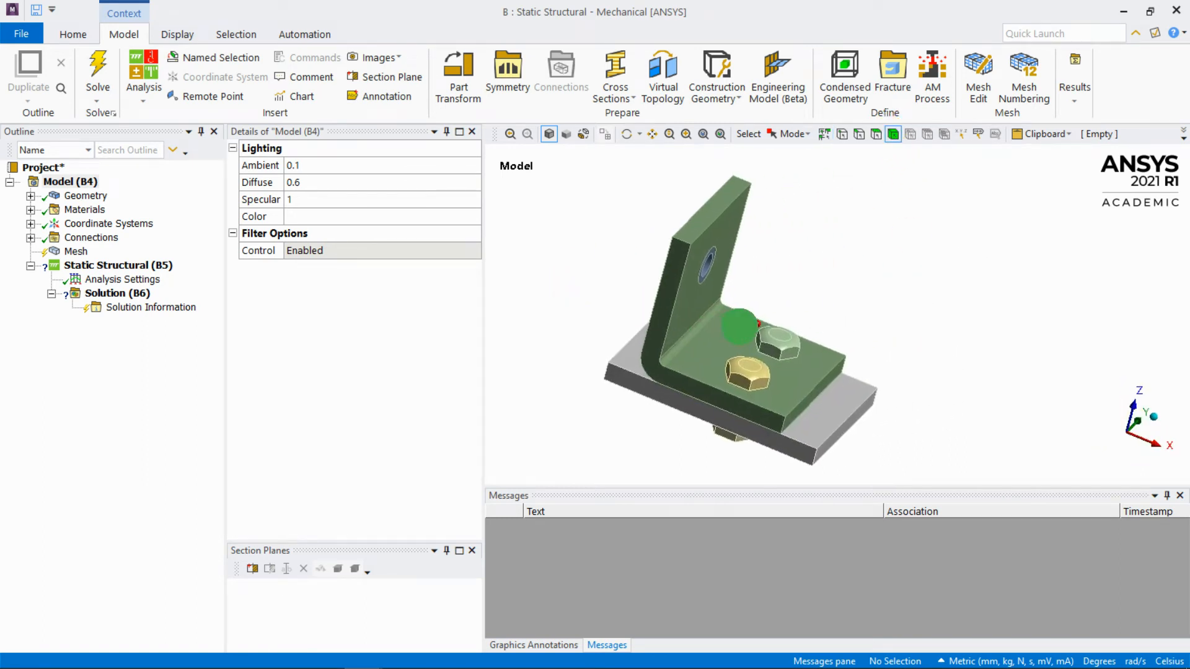
Check which unit system is active for the model.
left_click(73, 34)
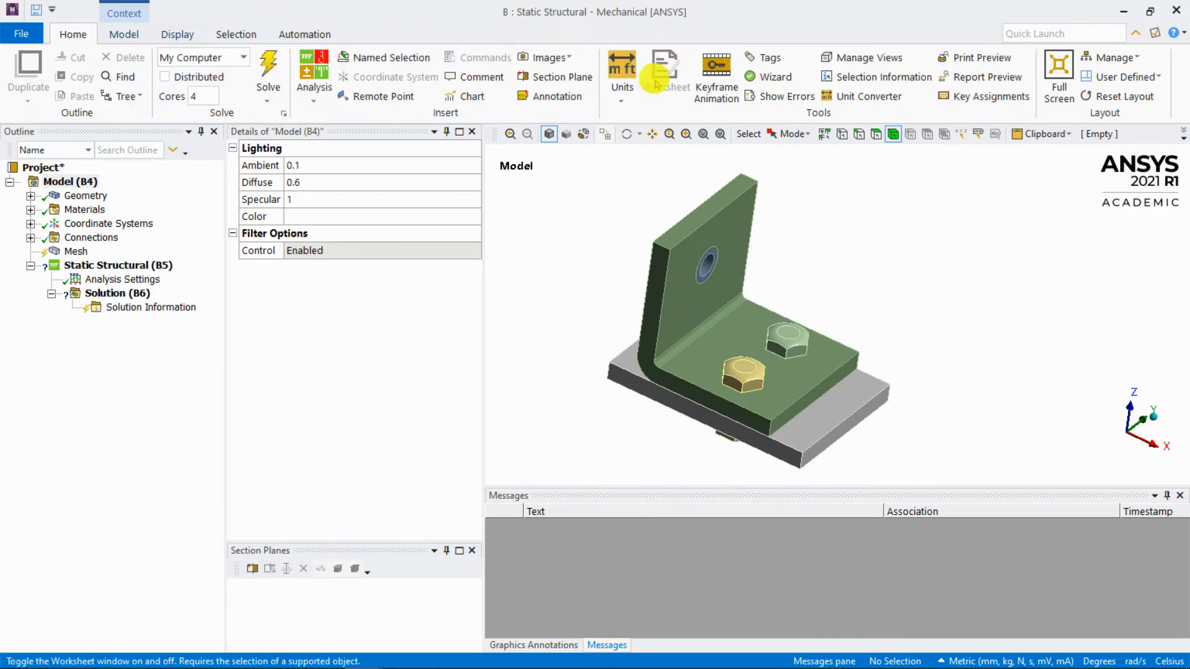
left_click(622, 105)
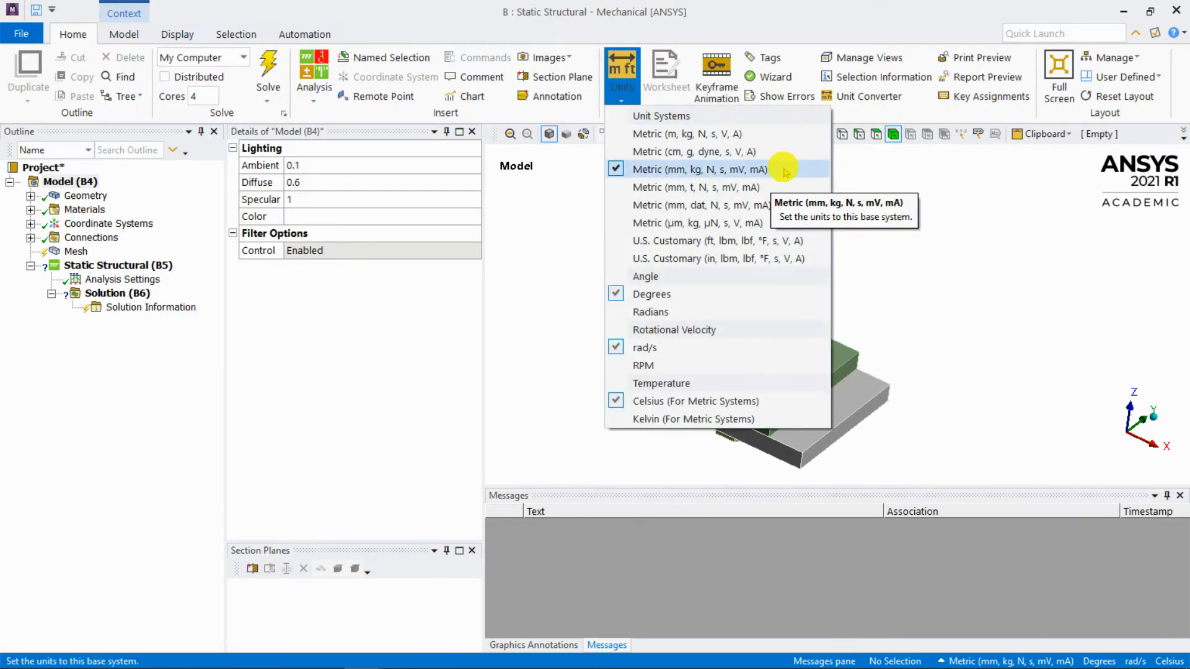
left_click(904, 257)
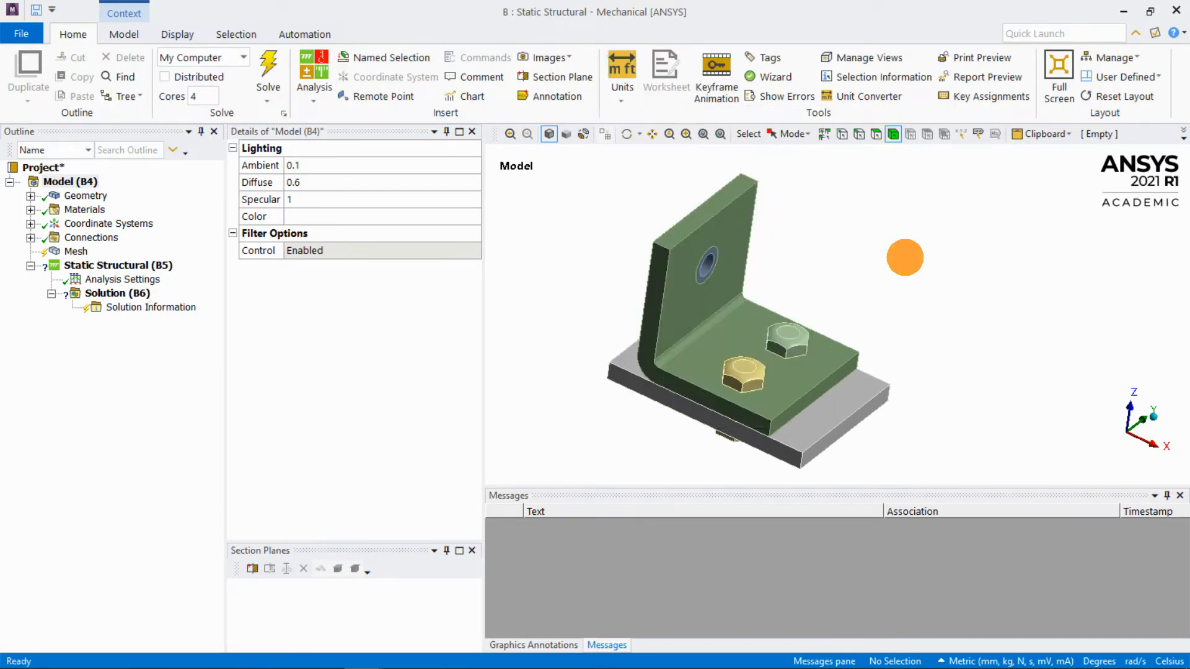
Expand the model's geometry and both bolt parts in the outline to list their bodies.
left_click(29, 195)
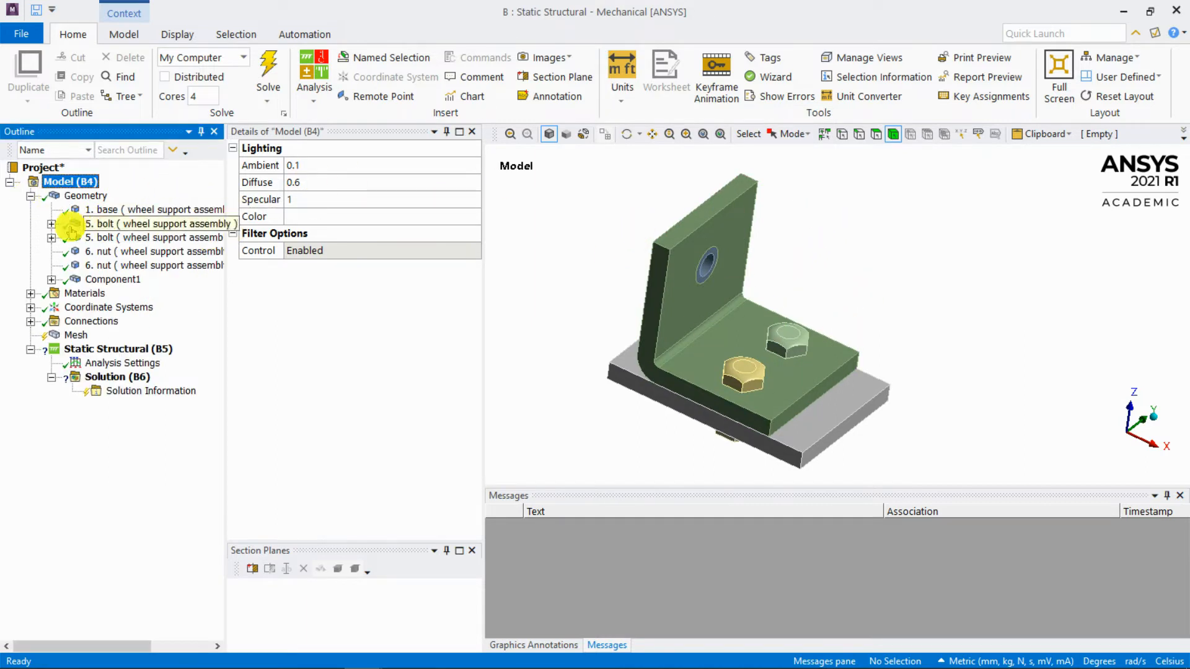
left_click(51, 223)
left_click(52, 279)
Hide the L-shaped bracket together with the bushing in its upright flange.
middle_click_drag(824, 257, 722, 302, "ctrl")
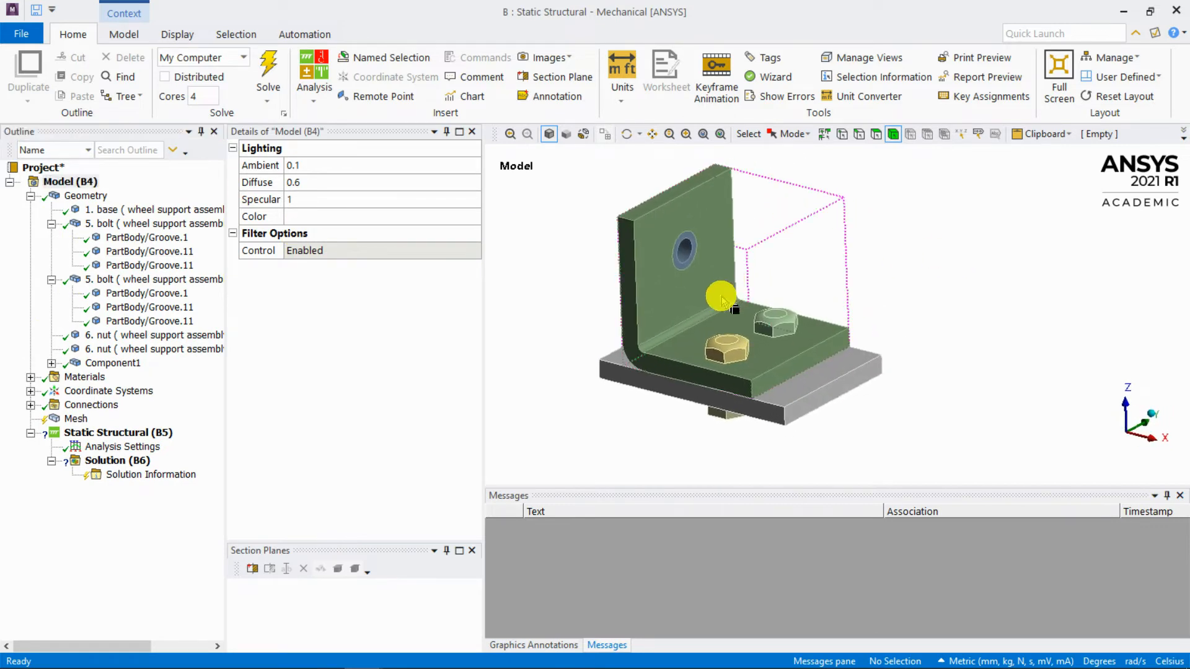
left_click(733, 305)
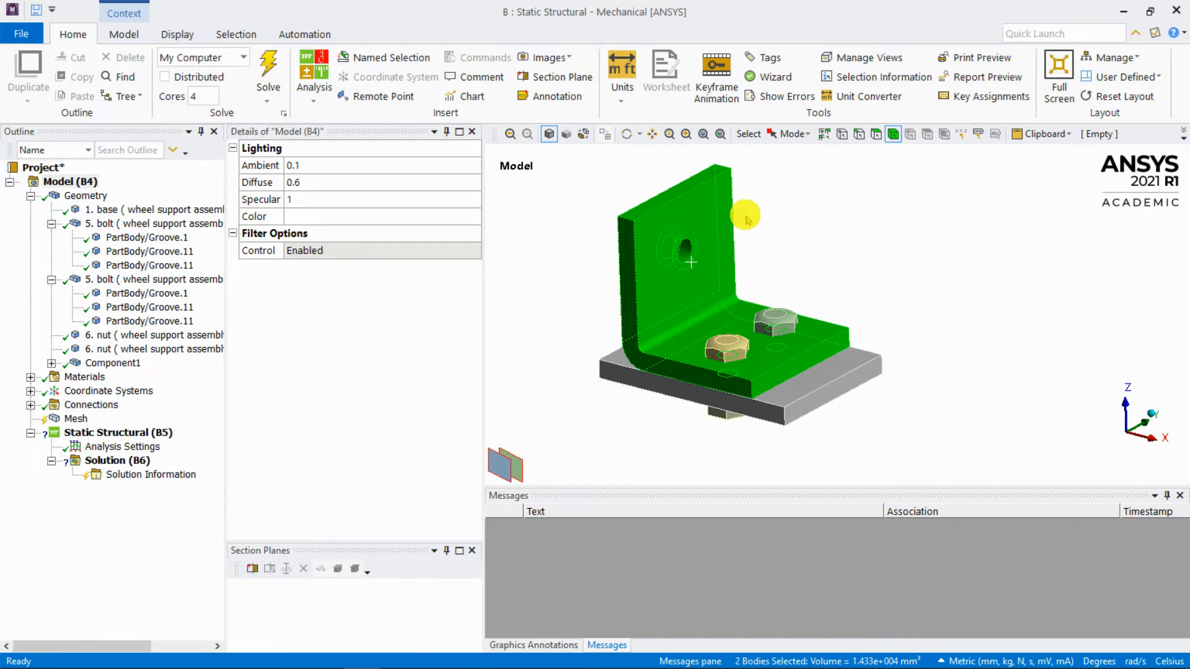
right_click(685, 283)
left_click(788, 280)
Hide the flat base plate beneath the bolts.
middle_click_drag(776, 229, 774, 254)
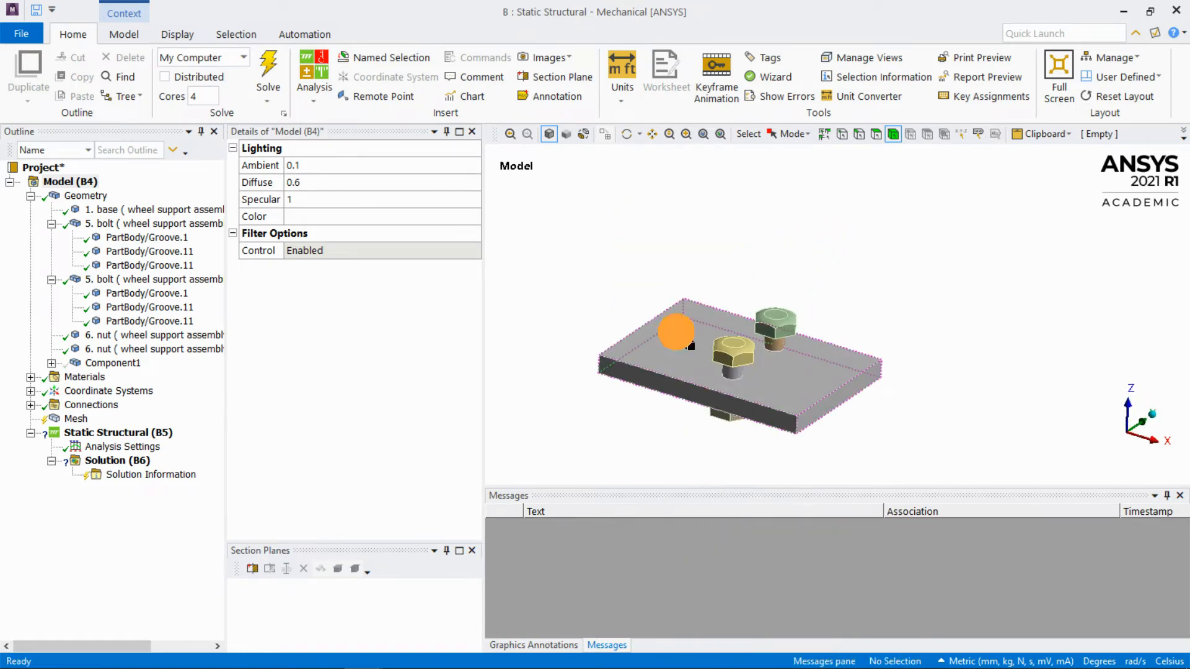
left_click(676, 333)
right_click(676, 333)
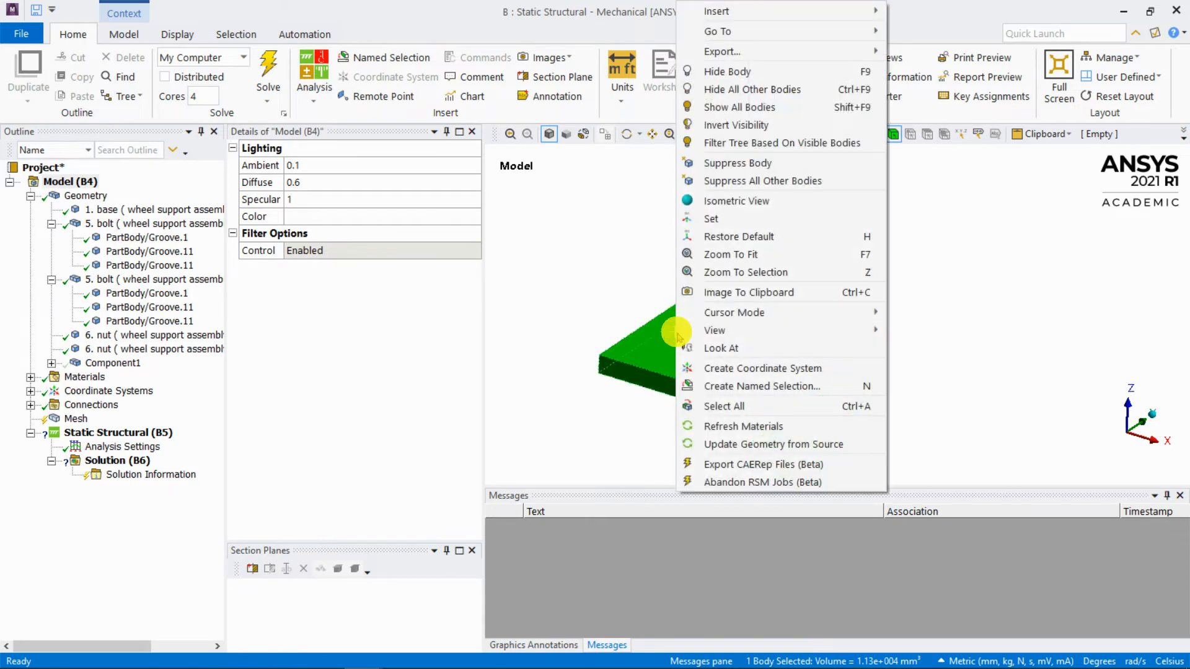
left_click(746, 68)
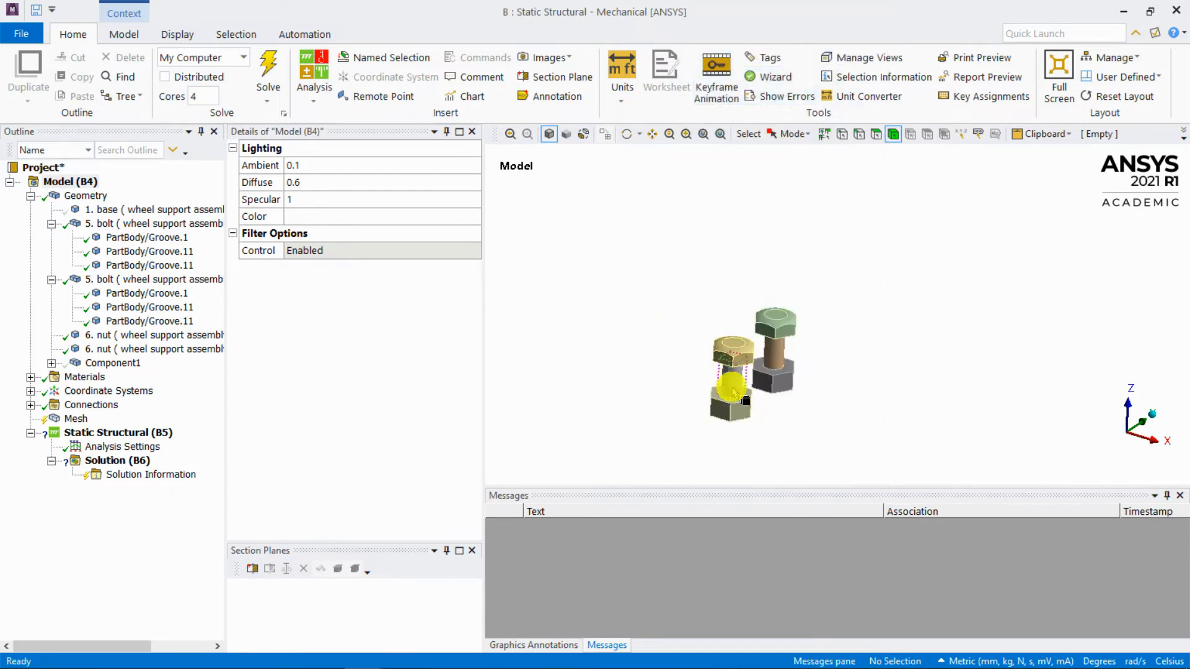
Hide both hexagonal nuts so only the two bolts are displayed.
scroll(743, 372, "up", 5)
middle_click_drag(840, 206, 756, 335)
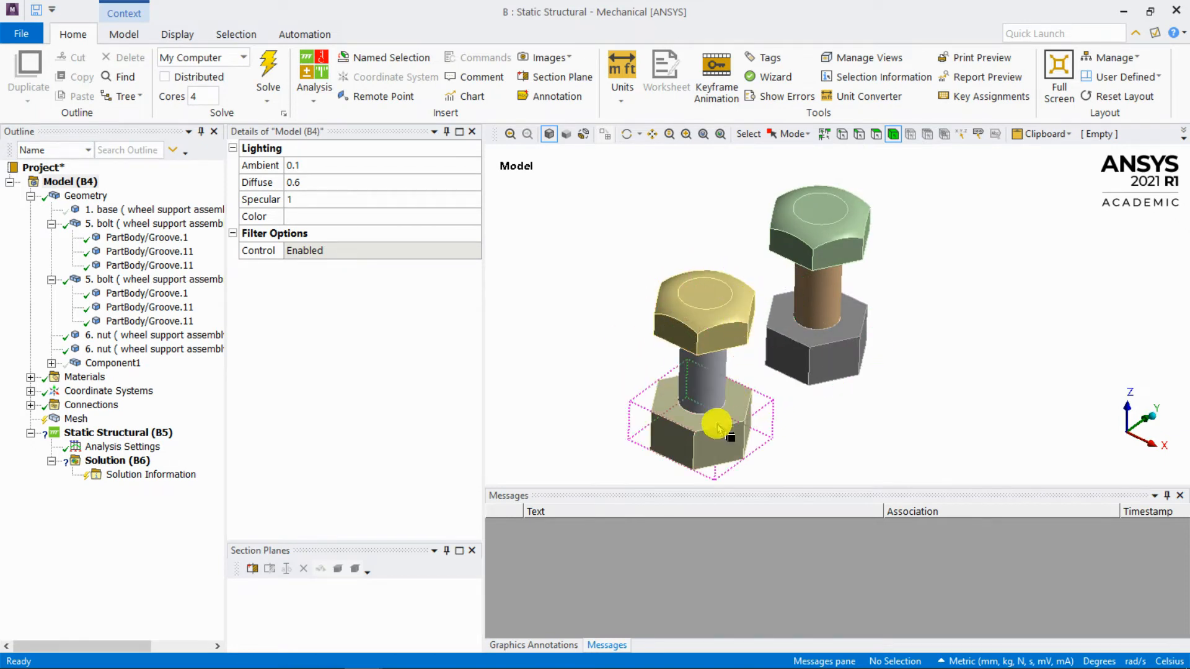
left_click(717, 423)
right_click(717, 424)
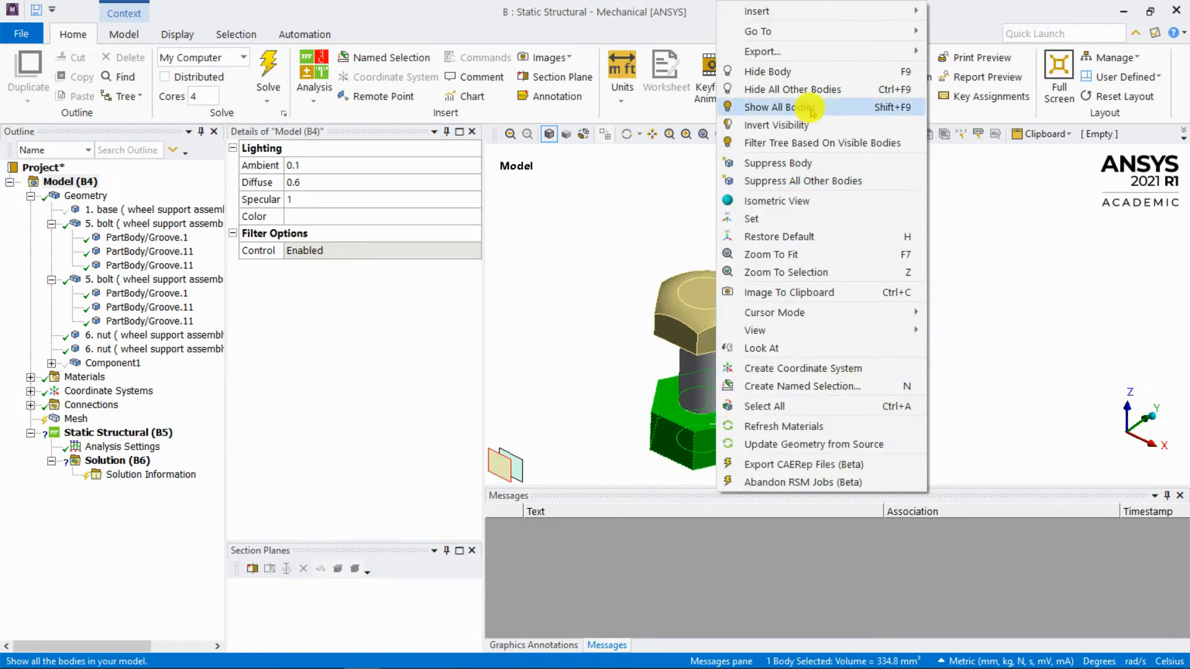
left_click(804, 72)
left_click(815, 363)
right_click(815, 364)
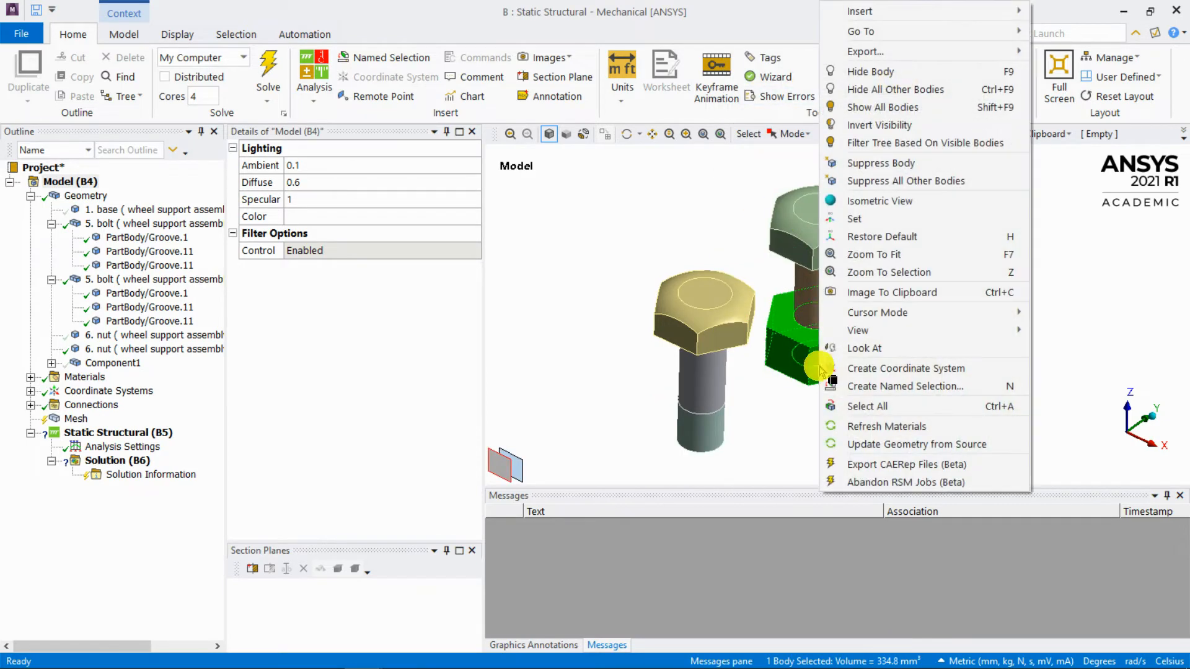
left_click(895, 75)
Examine how each bolt part is divided into head, shank and threaded-end bodies by highlighting them from the geometry outline.
mouse_move(741, 340)
middle_mouse_down()
mouse_move(715, 280)
mouse_move(719, 215)
mouse_move(700, 239)
middle_mouse_up()
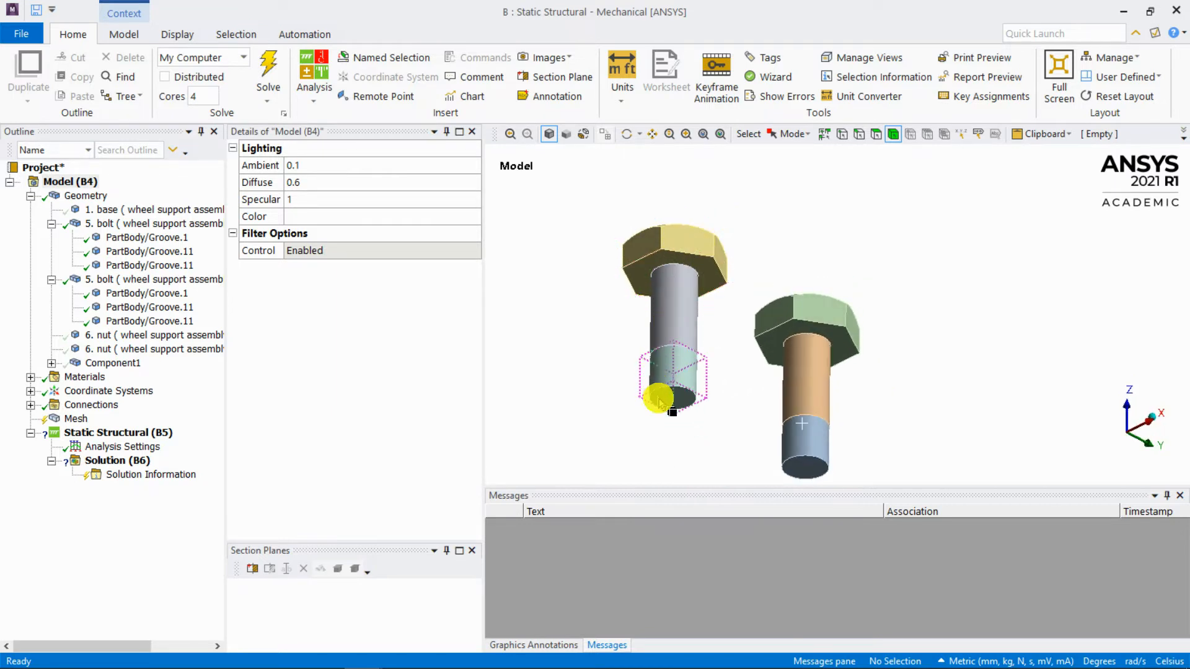
mouse_move(697, 271)
middle_mouse_down()
mouse_move(696, 287)
mouse_move(686, 279)
middle_mouse_up()
left_click(118, 223)
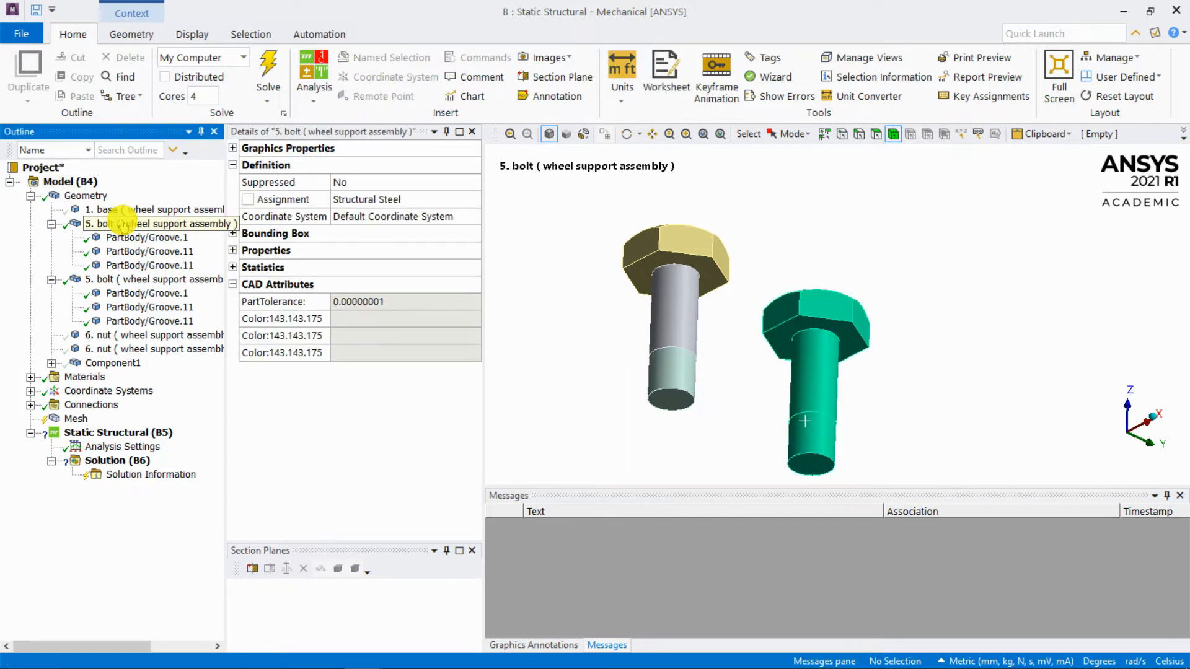
left_click(95, 281)
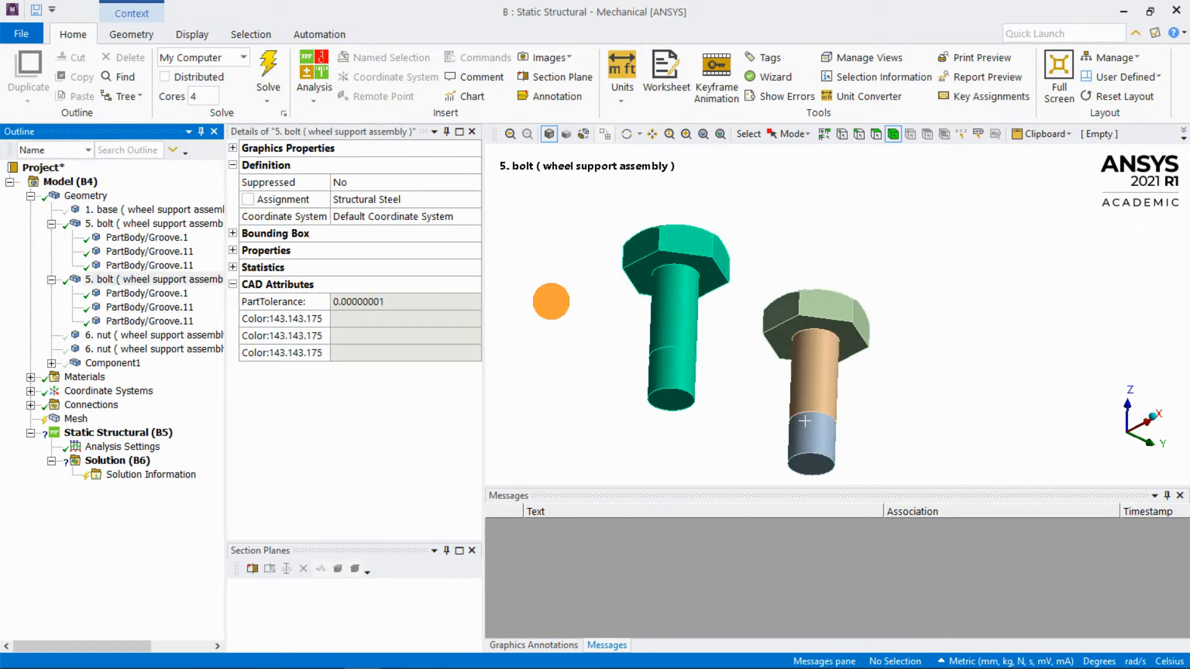
left_click(156, 292)
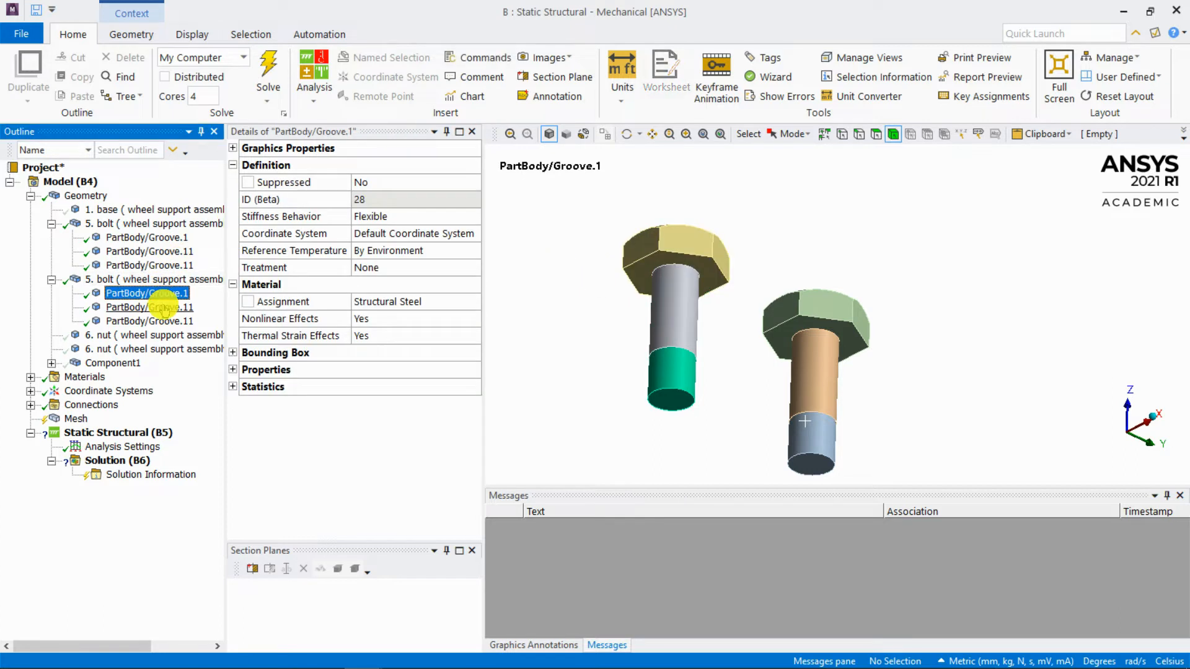
left_click(158, 307)
left_click(166, 281)
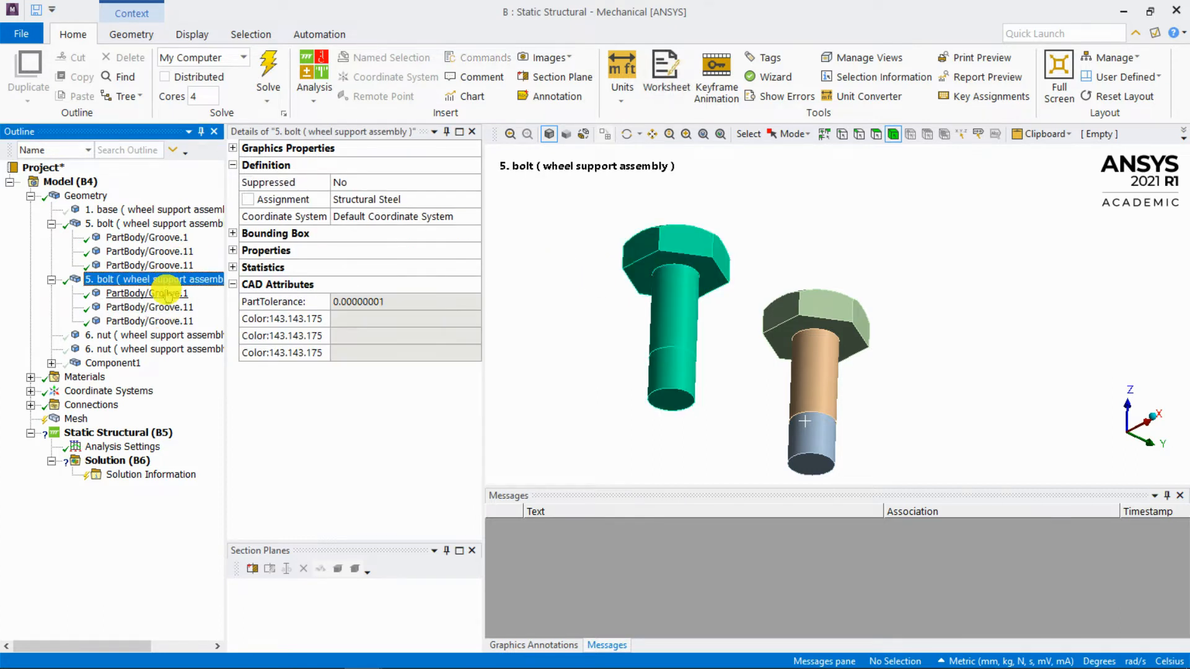
left_click(166, 293)
left_click(164, 308)
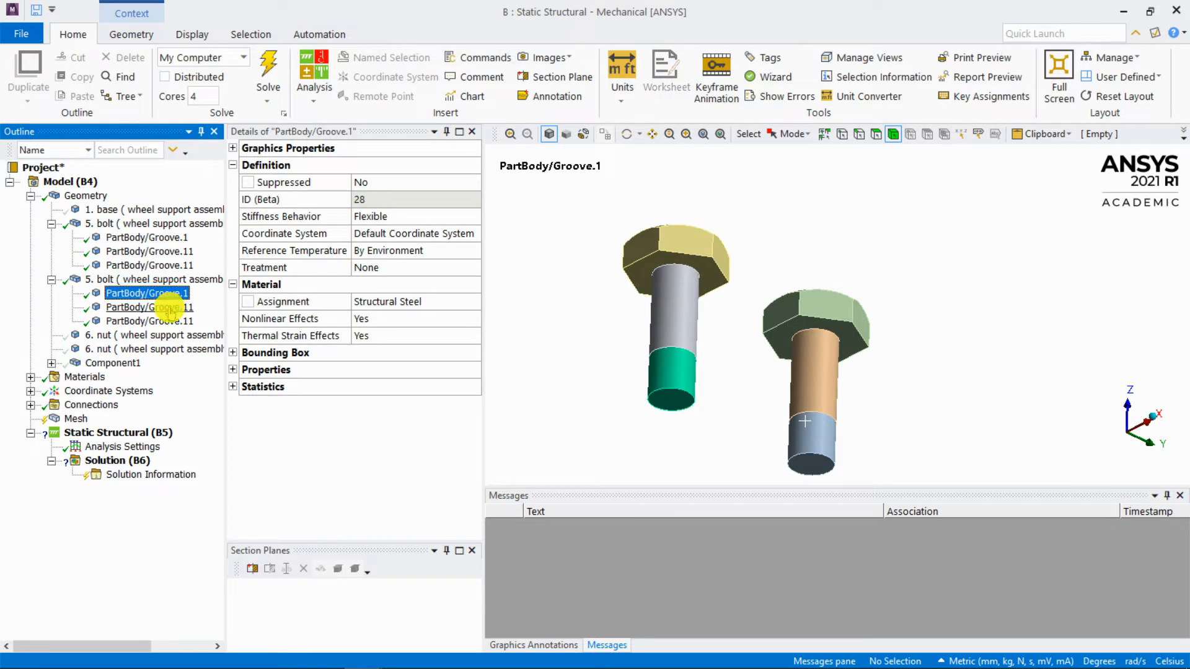
left_click(166, 321)
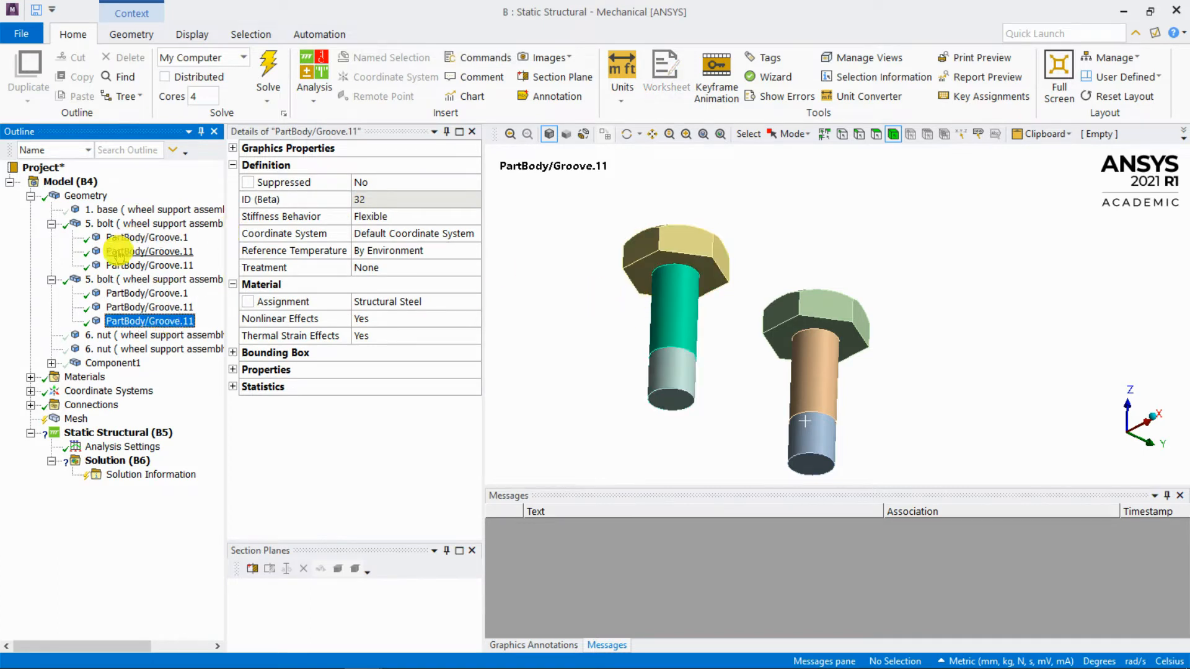
left_click(87, 195)
Switch to face selection and examine the cylindrical faces at the threaded ends of both bolts, leaving nothing selected.
left_click(658, 338)
mouse_move(611, 269)
middle_mouse_down()
mouse_move(613, 283)
mouse_move(576, 244)
mouse_move(582, 252)
middle_mouse_up()
left_click(609, 298)
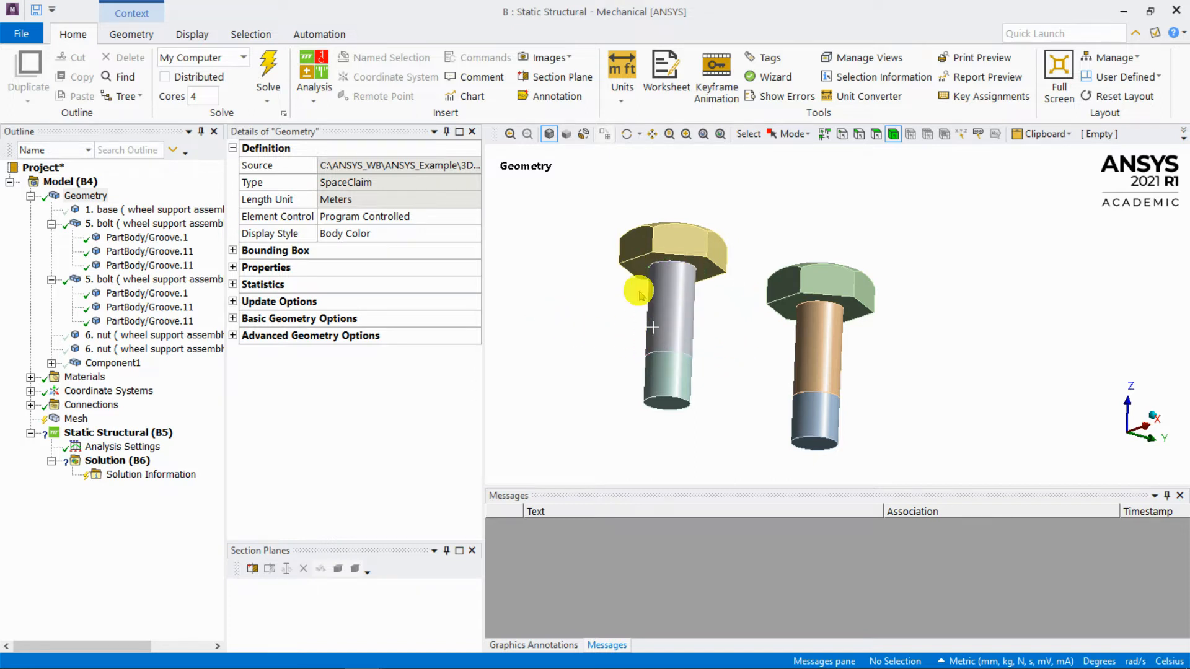
left_click(876, 134)
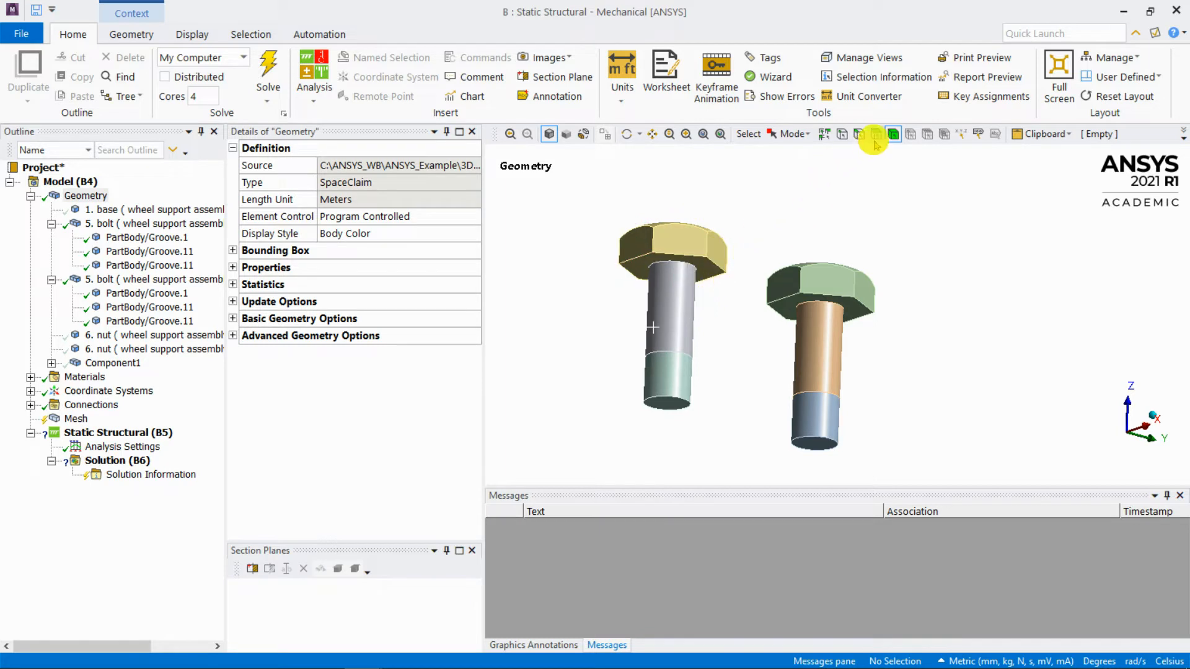
left_click(670, 378)
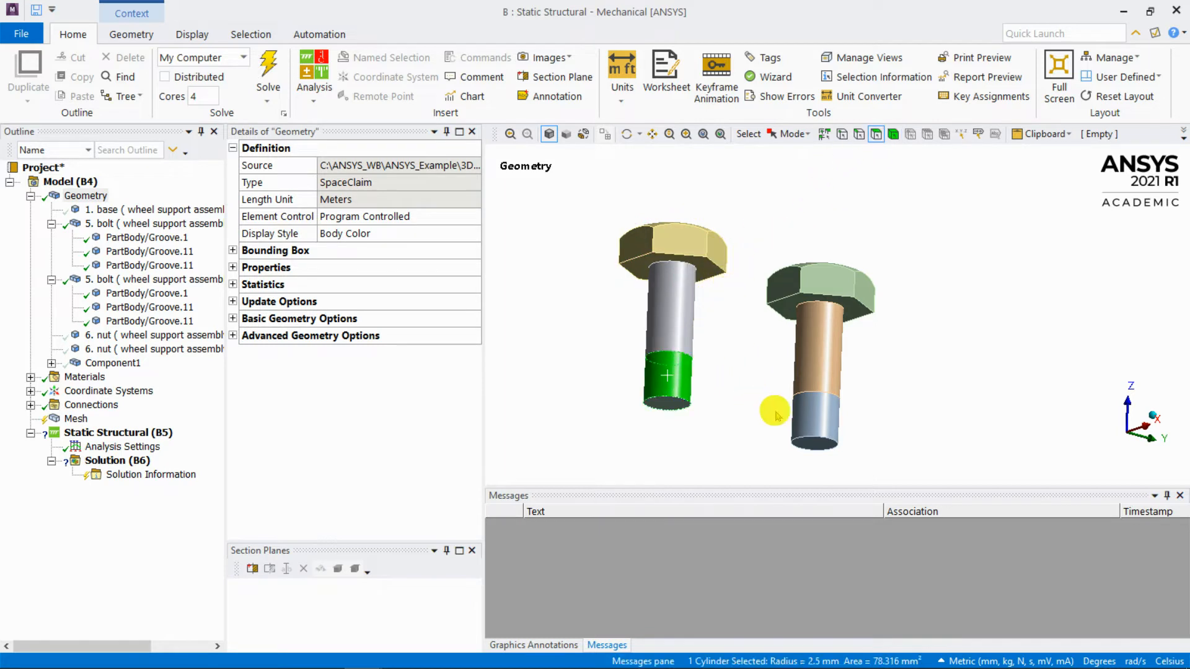
left_click(810, 429, "ctrl")
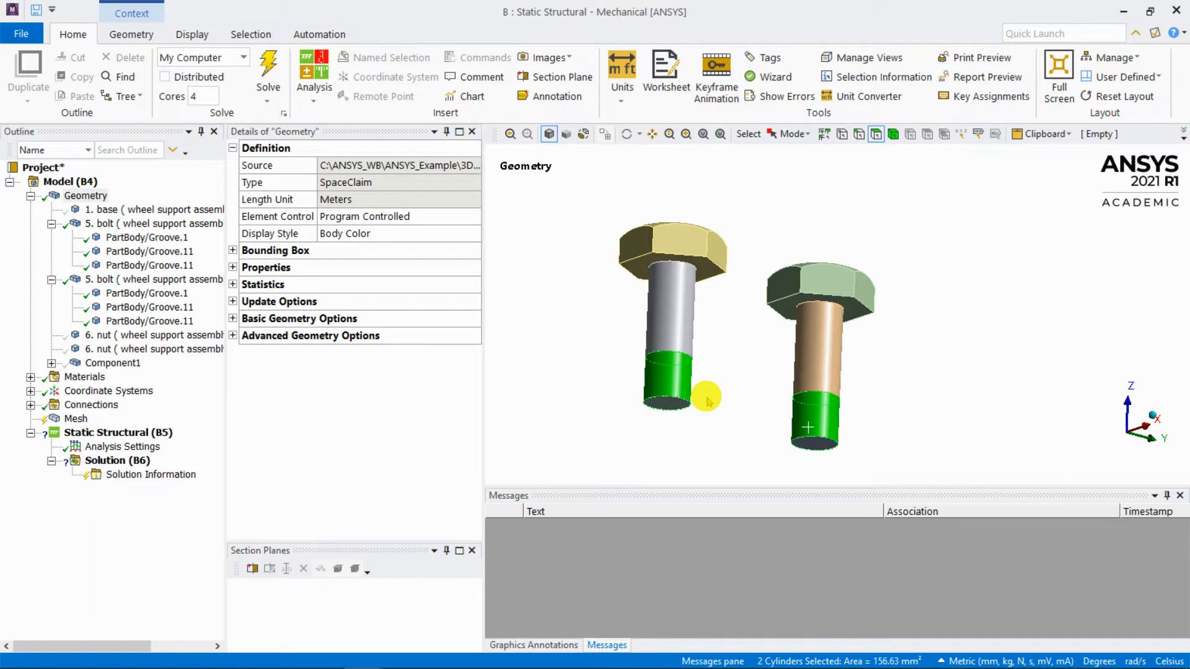
left_click(715, 340)
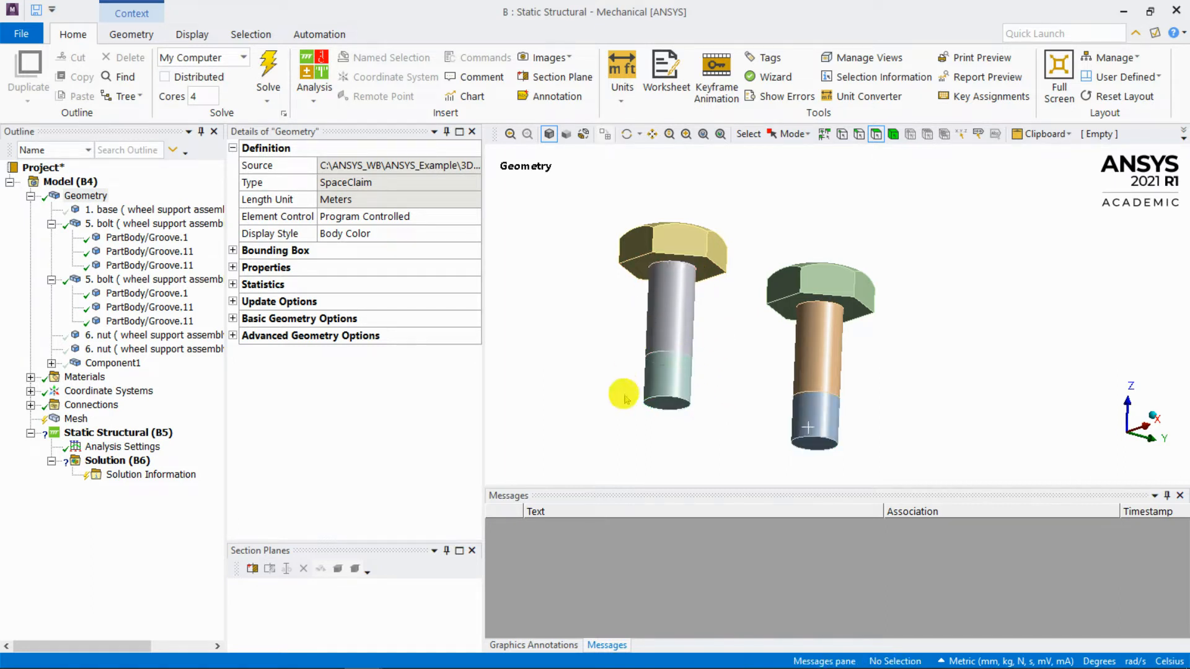
left_click(670, 375)
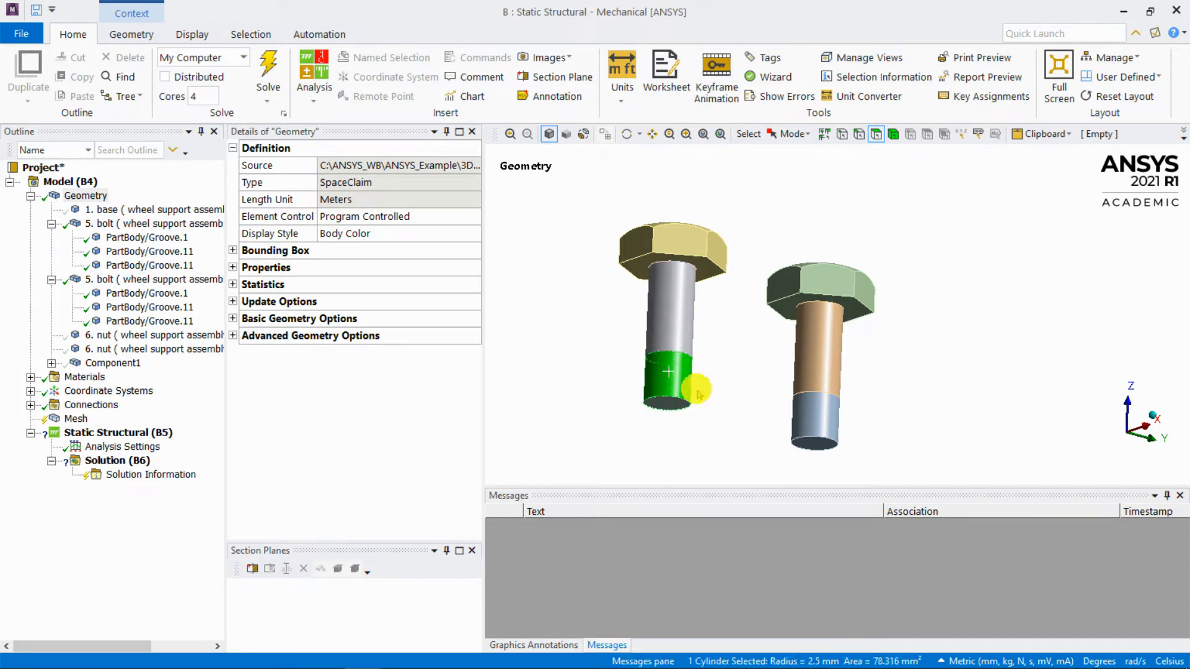
left_click(736, 362)
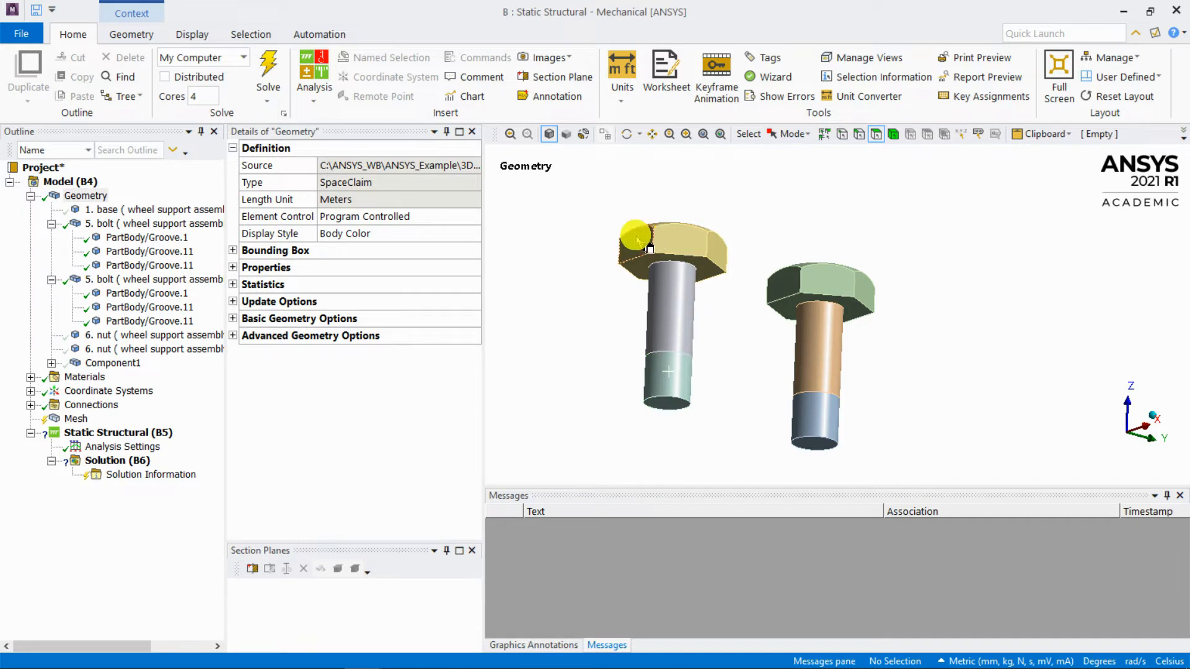
Pick the underside face of one bolt head and show all bodies of the assembly again.
middle_click_drag(719, 266, 797, 252)
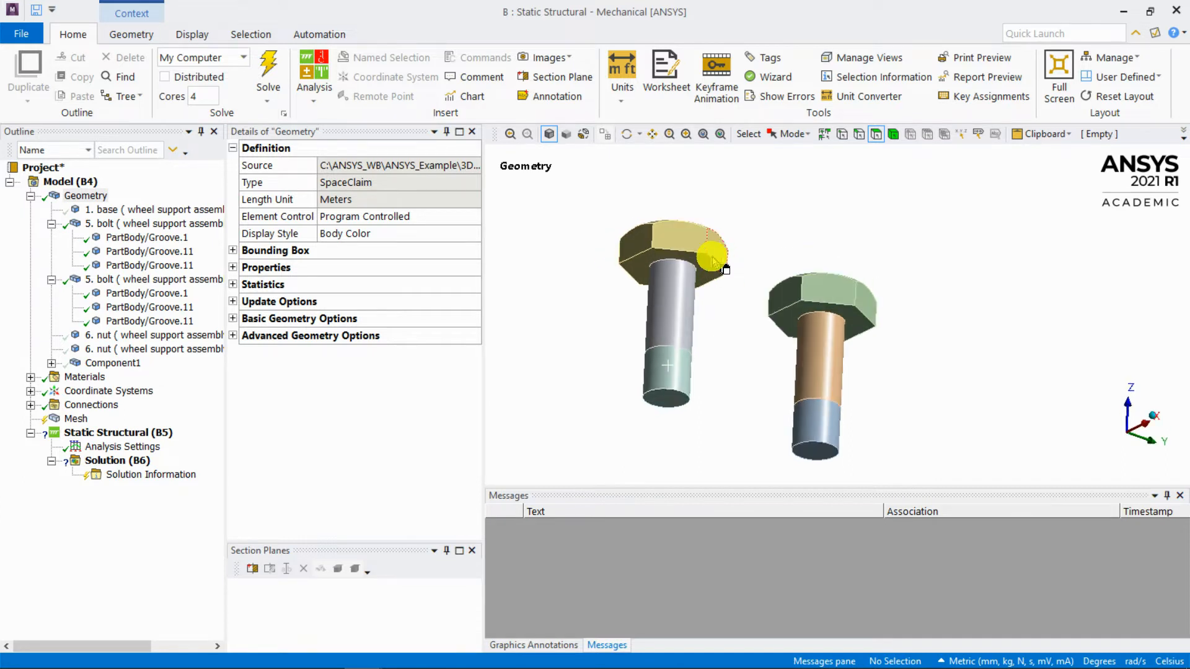
middle_click_drag(694, 274, 696, 272)
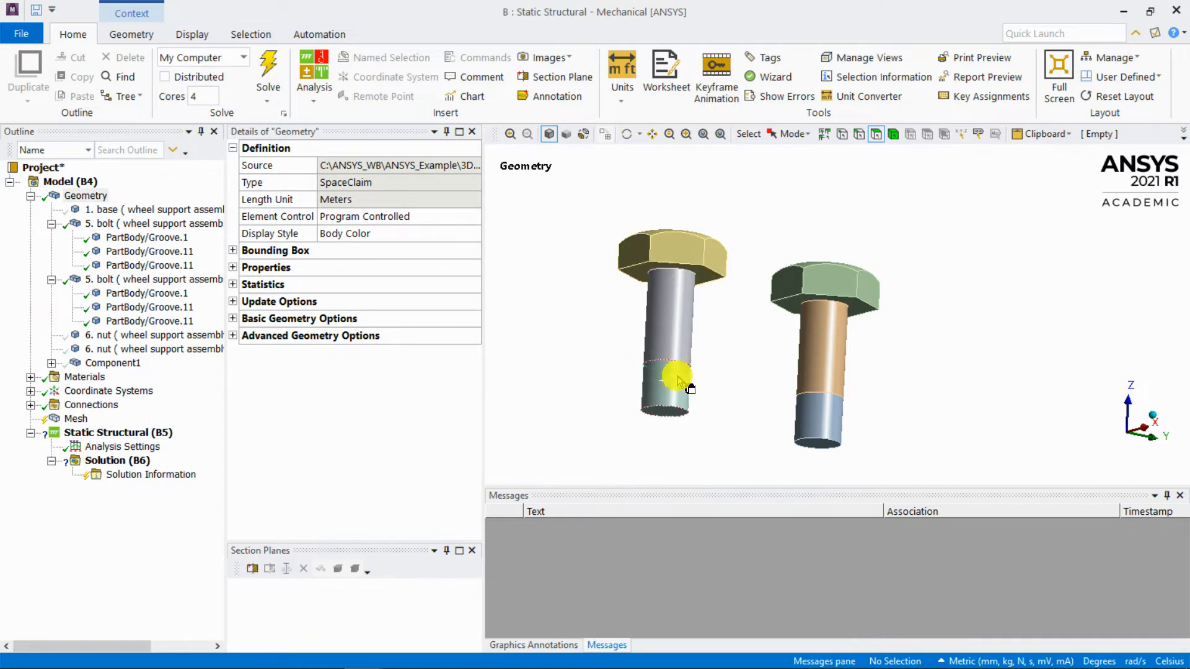
mouse_move(717, 304)
middle_mouse_down()
mouse_move(717, 333)
mouse_move(744, 340)
mouse_move(717, 315)
mouse_move(726, 332)
mouse_move(751, 332)
mouse_move(723, 311)
middle_mouse_up()
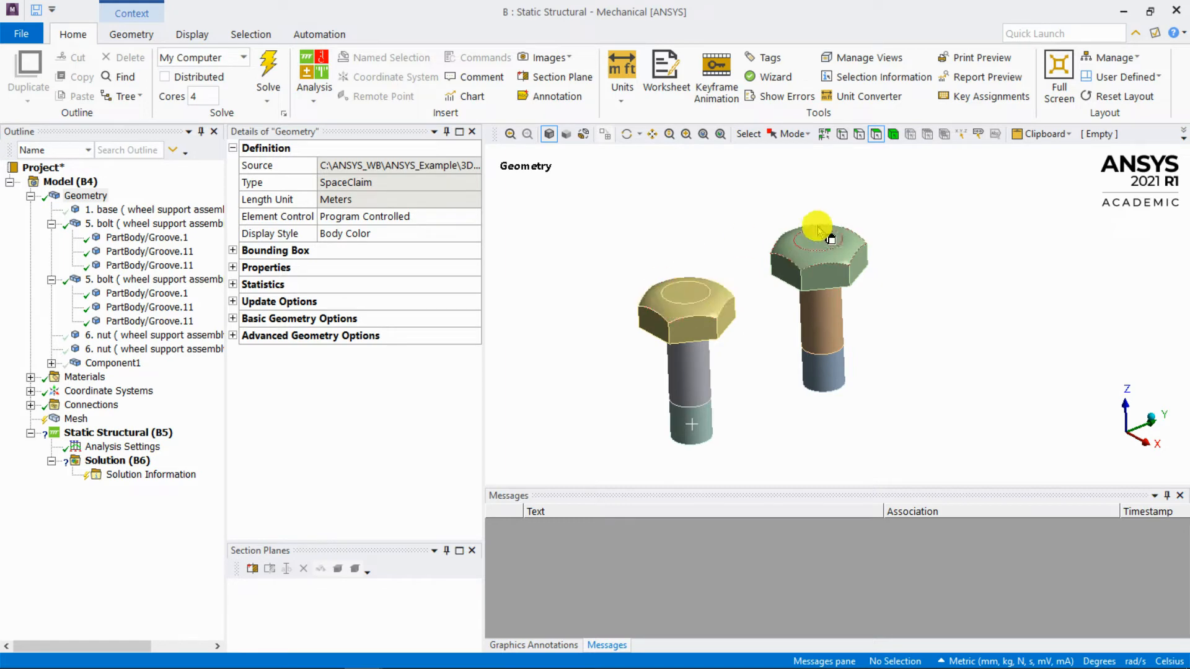
middle_click_drag(677, 333, 689, 265)
left_click(737, 379)
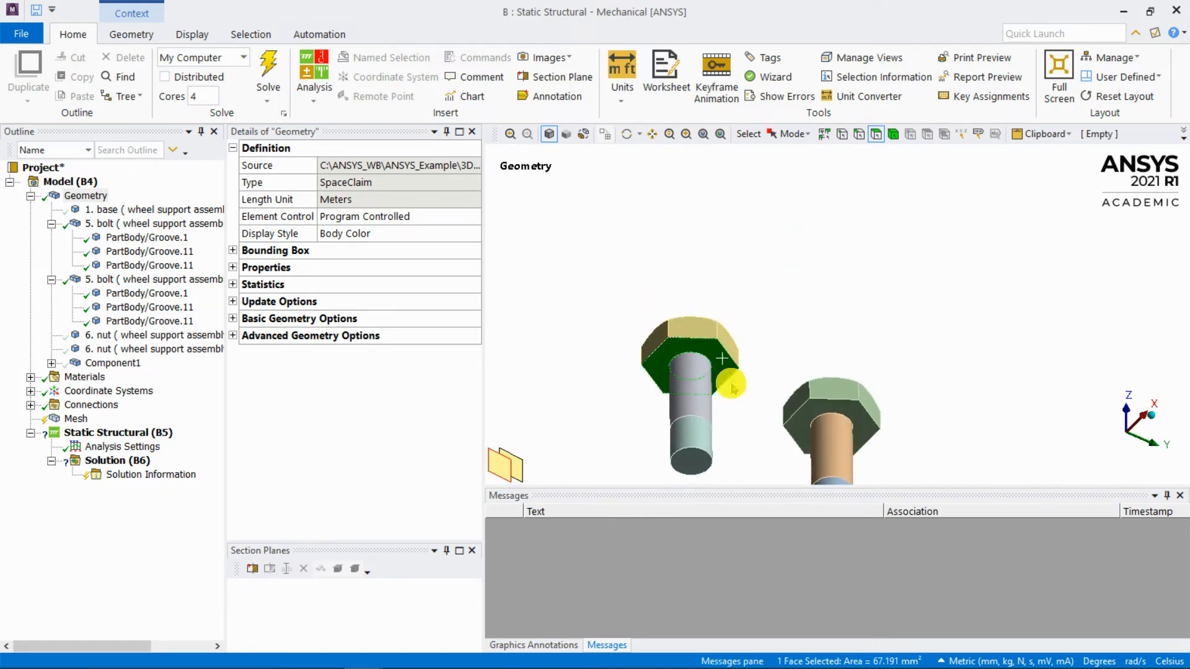
middle_click_drag(740, 334, 725, 267)
right_click(697, 265)
right_click(598, 216)
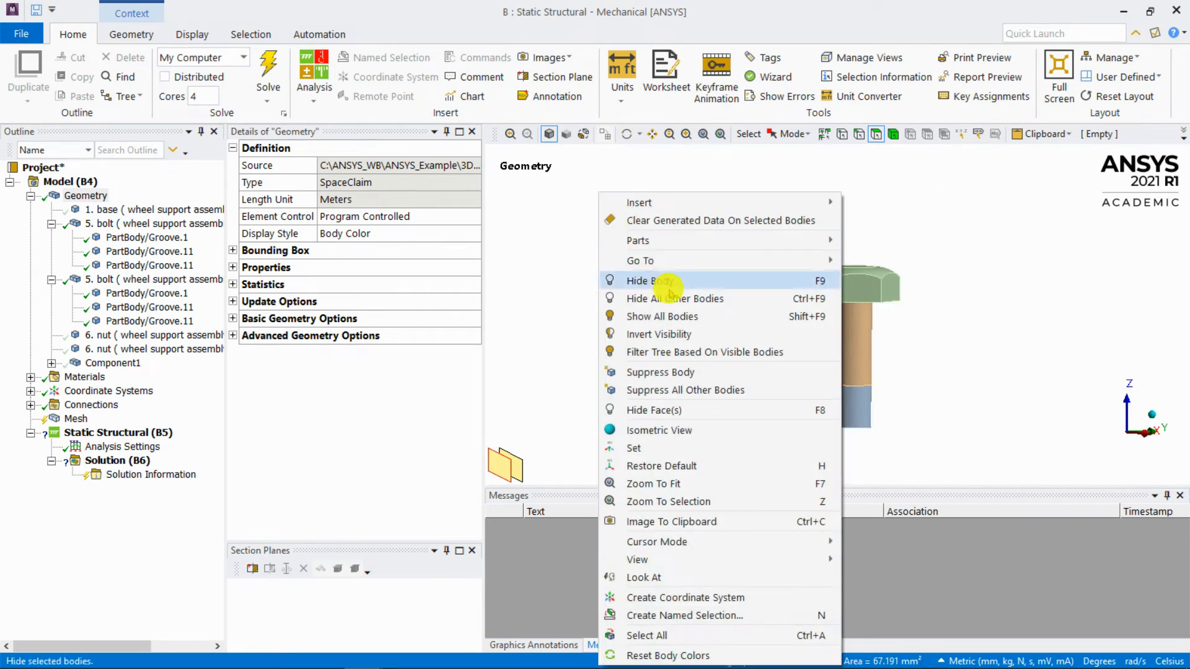
left_click(675, 314)
Examine the bracket's horizontal face around the bolts and the adjacent bolt head by selecting their faces, leaving nothing selected.
middle_click_drag(682, 298, 738, 248)
left_click(768, 348)
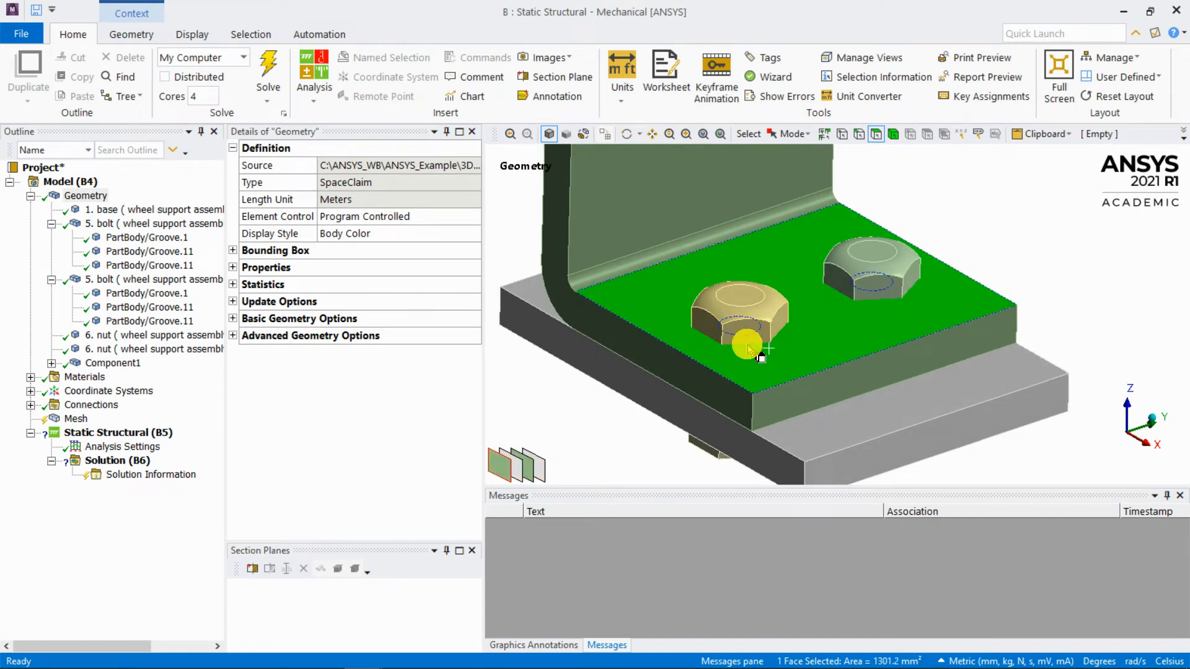
middle_click_drag(754, 339, 777, 334)
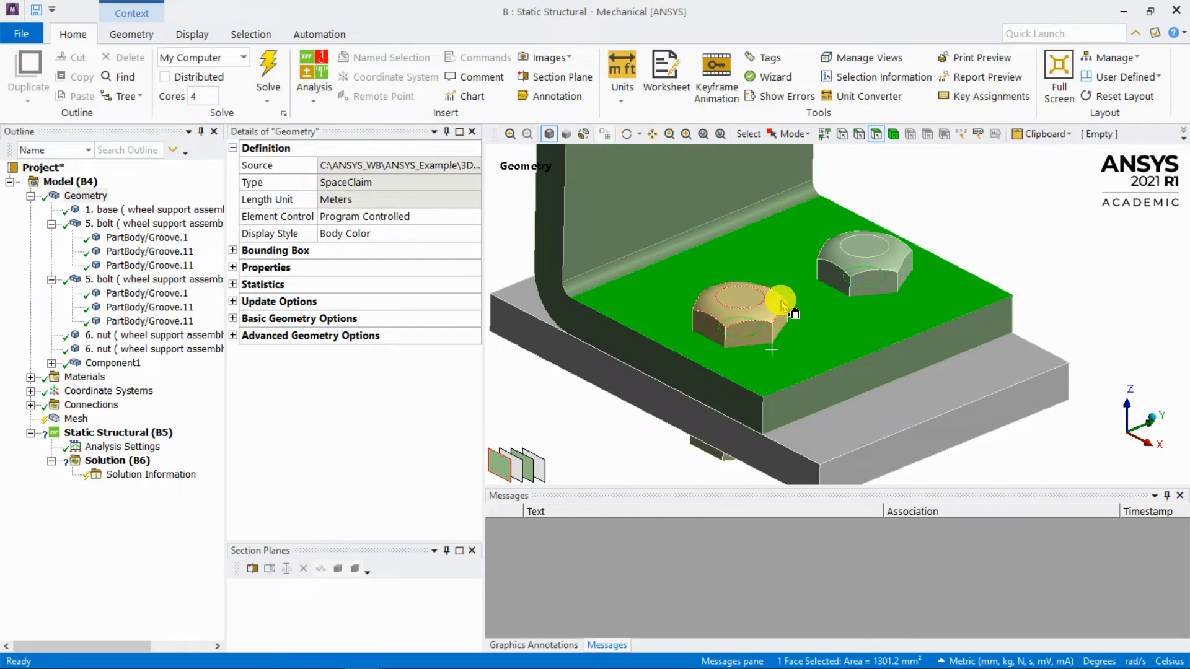
left_click(771, 316)
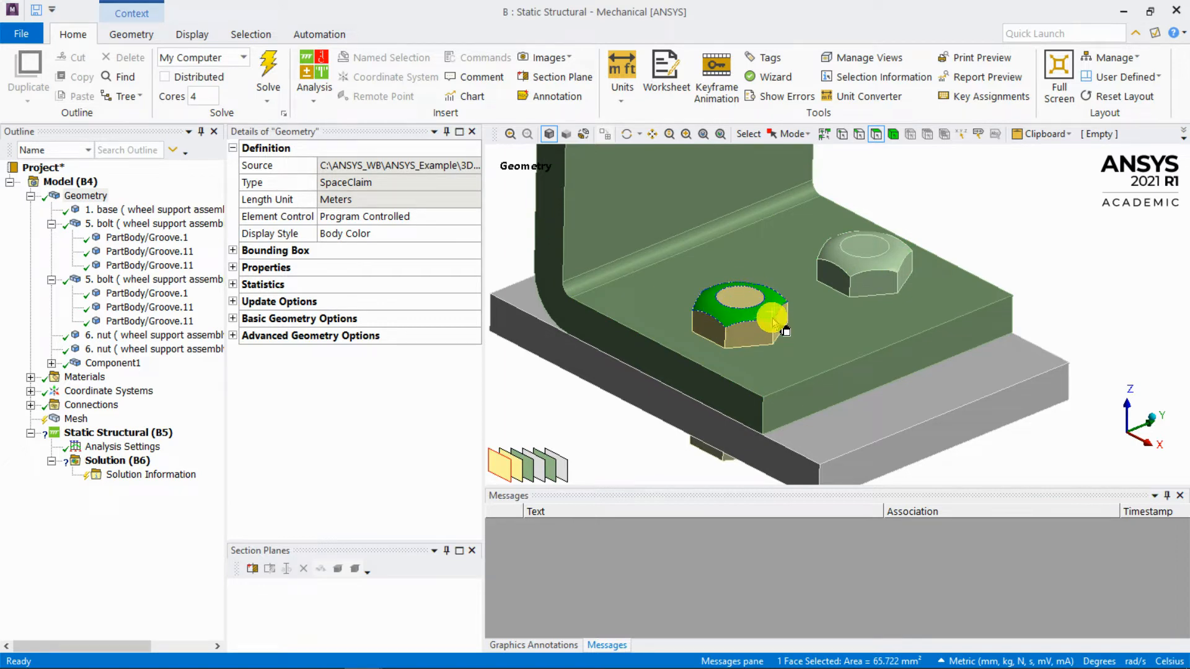
middle_click_drag(739, 319, 773, 324)
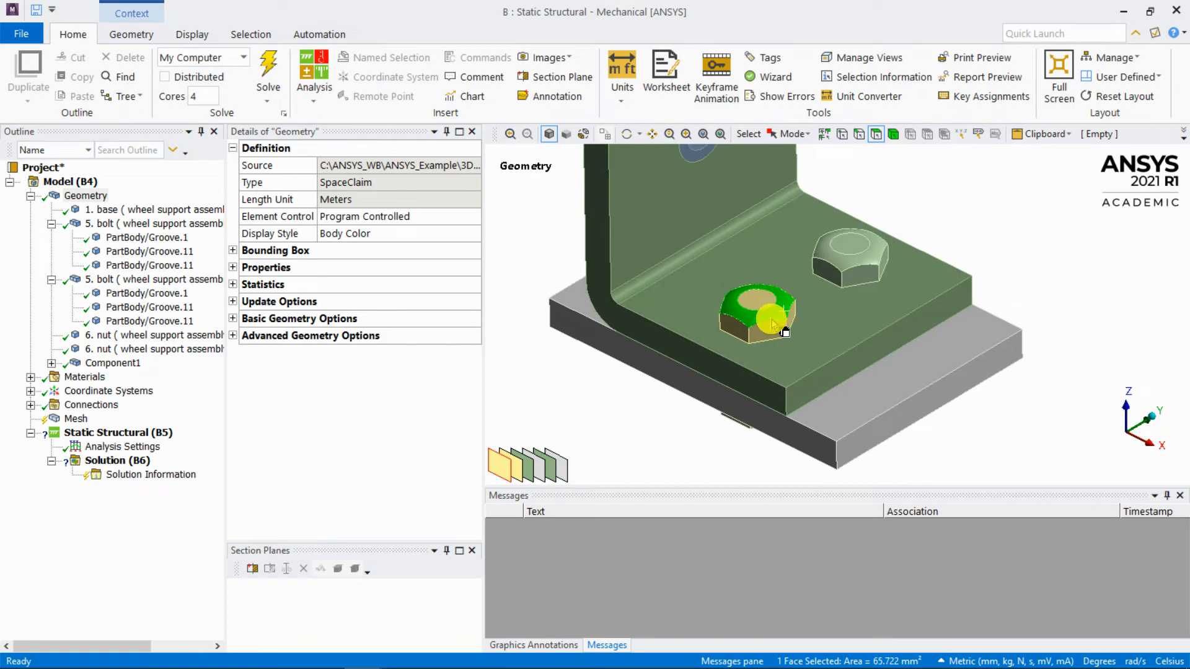
left_click(509, 274)
middle_click_drag(567, 255, 704, 278)
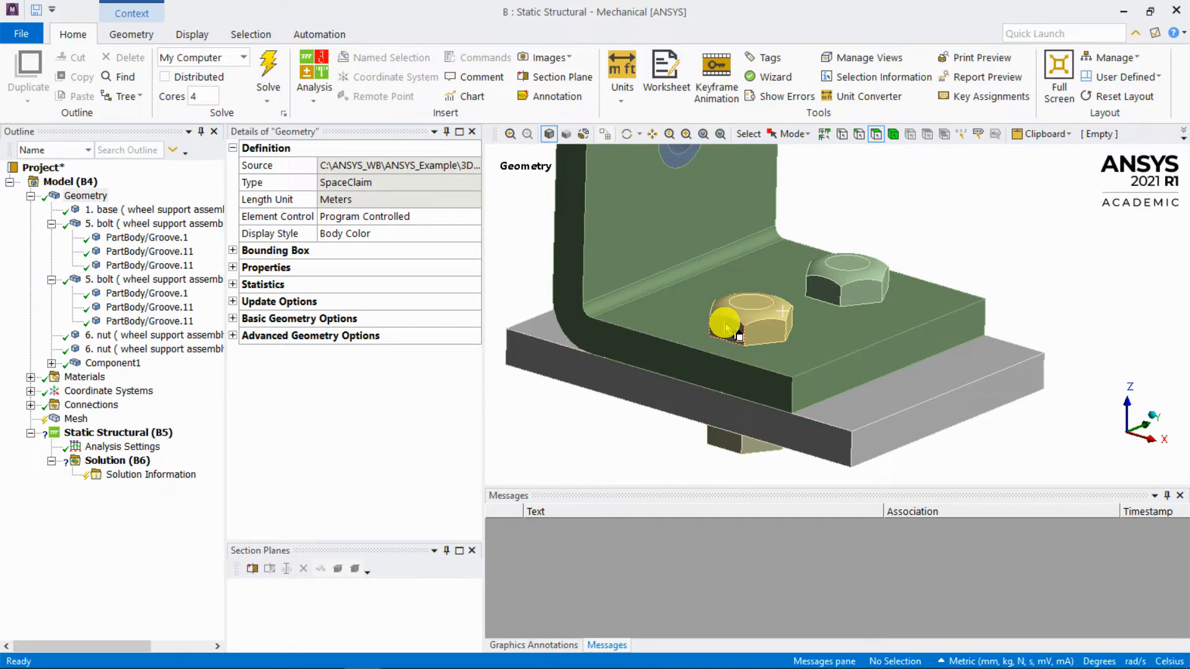
Examine the bracket's vertical face with the hole and the side face of the base plate, leaving nothing selected.
scroll(724, 316, "down", 2)
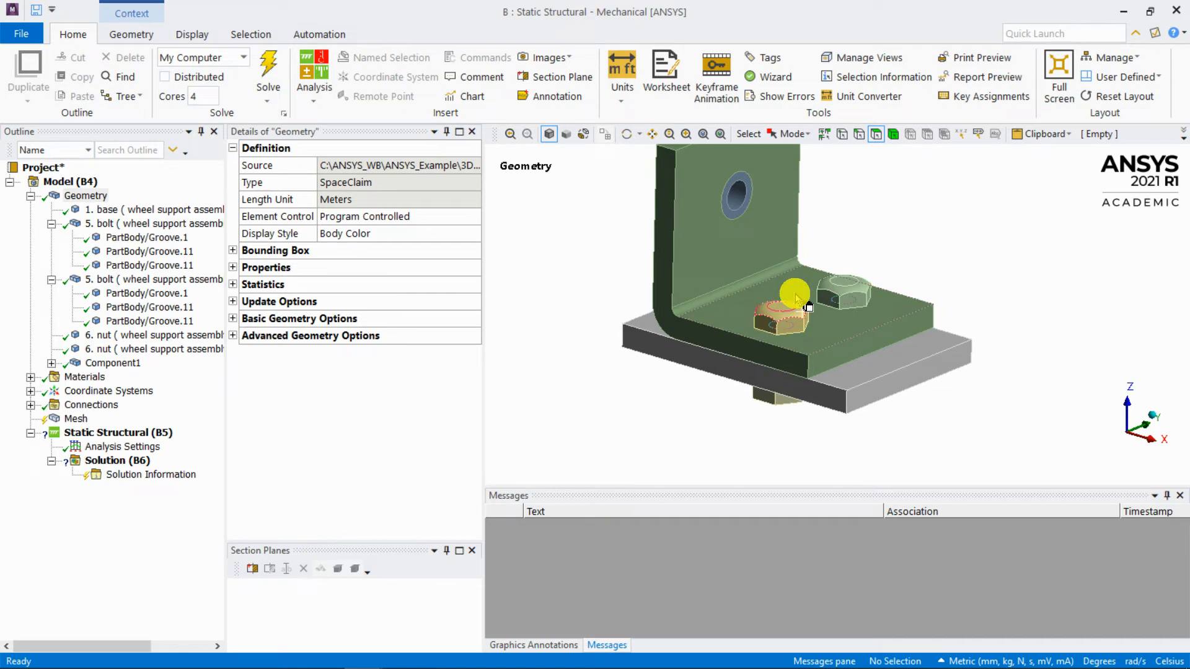
scroll(805, 303, "up", 3)
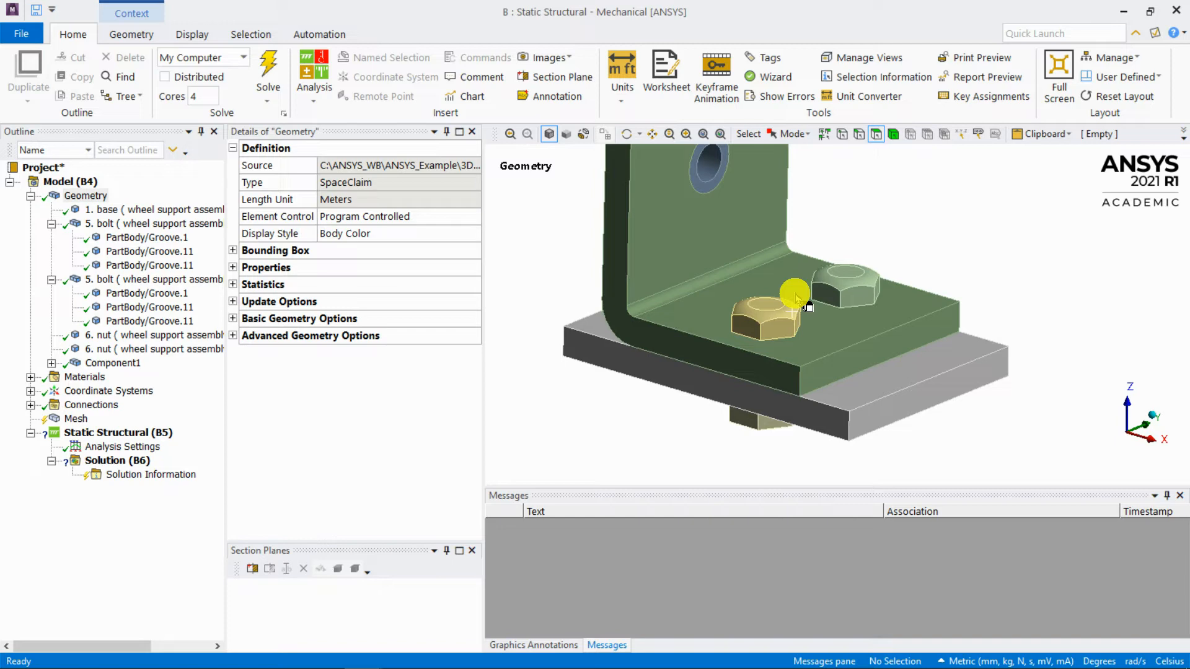
scroll(795, 297, "down", 2)
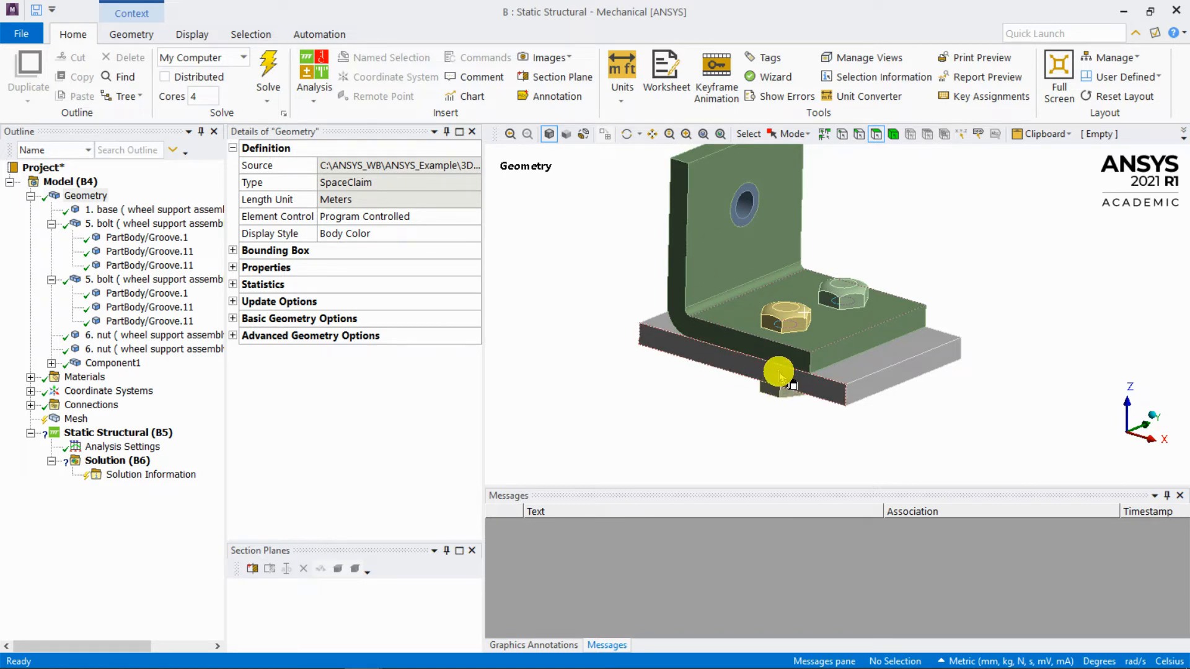
left_click(730, 239)
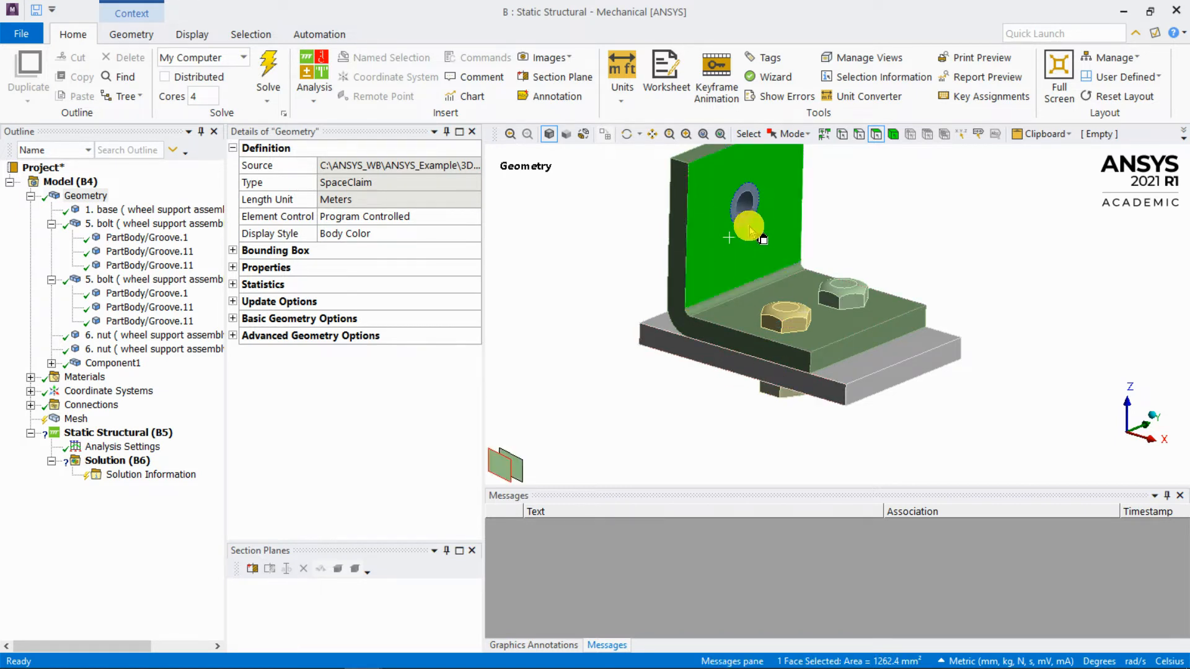
left_click(657, 337)
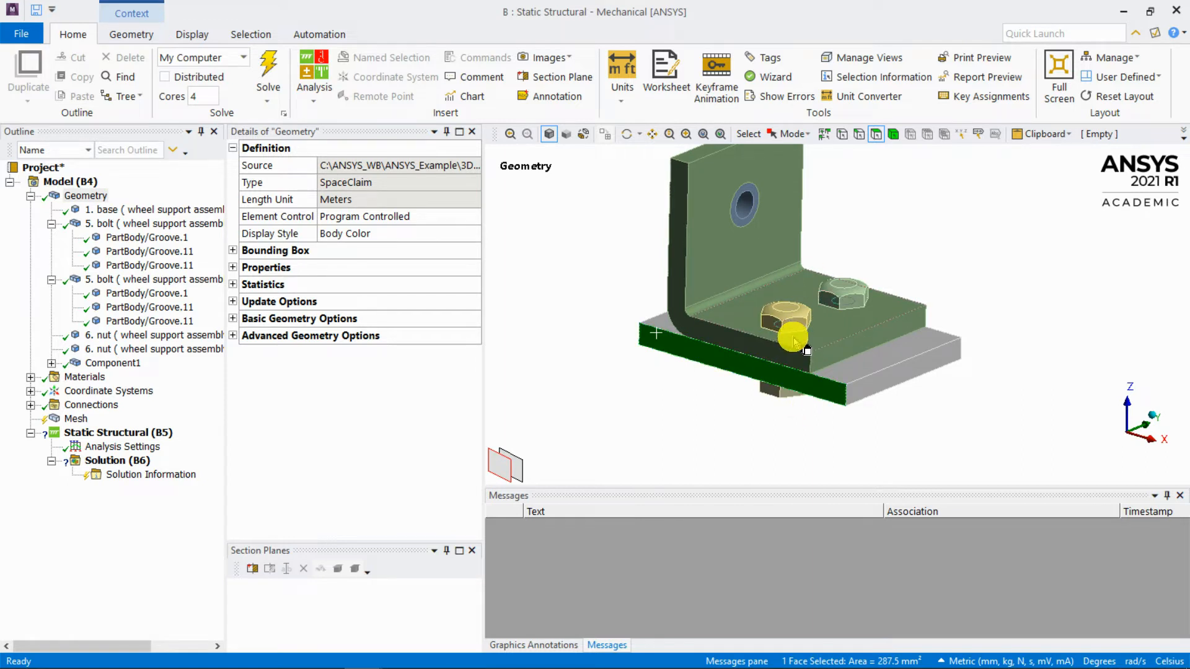
left_click(940, 216)
Inspect how the bolt heads and nuts clamp the bracket to the base plate from several angles.
middle_click_drag(914, 201, 911, 209)
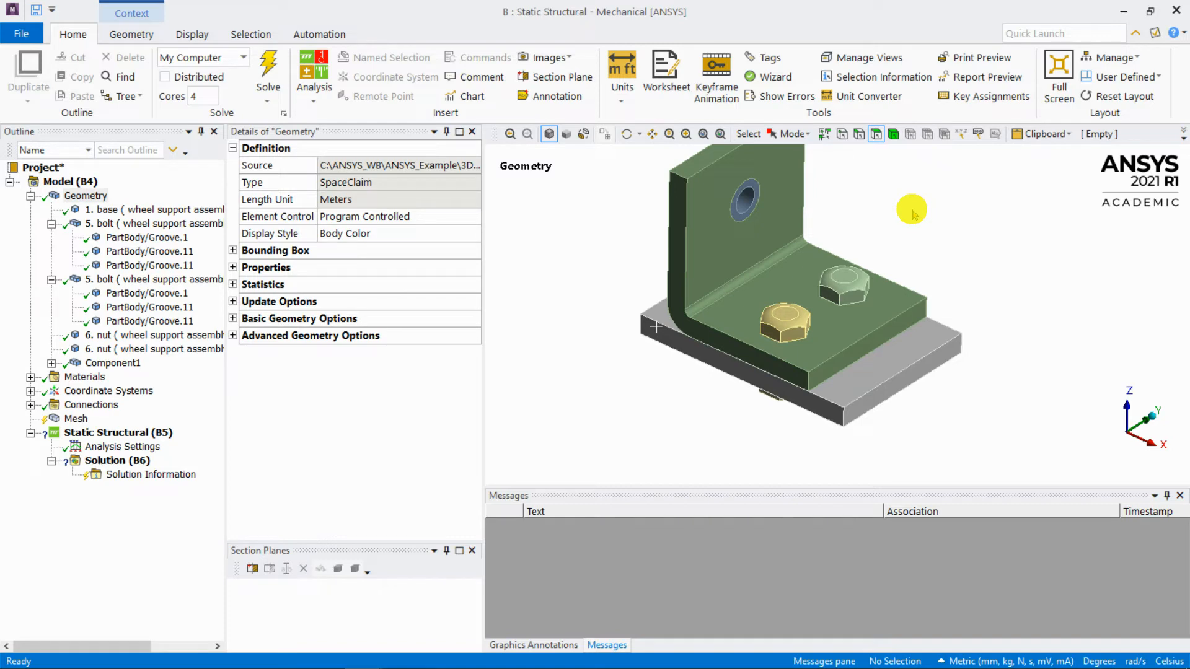
middle_click_drag(911, 209, 783, 263)
middle_click_drag(775, 201, 801, 276, "ctrl")
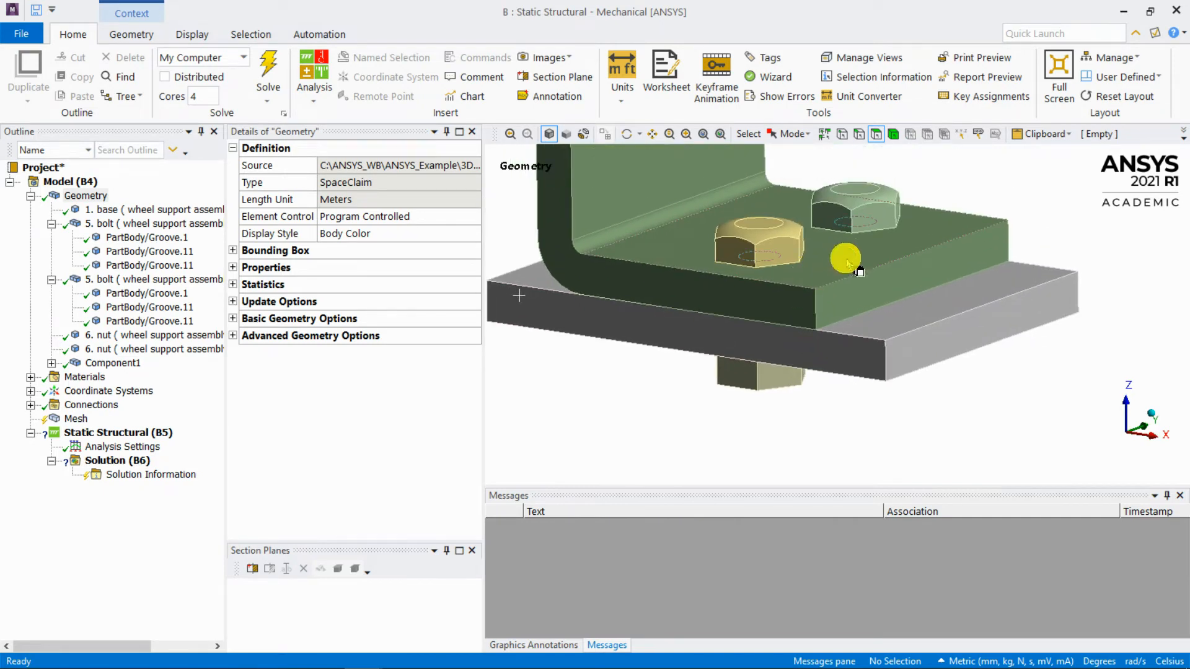
middle_click_drag(748, 233, 787, 347, "ctrl")
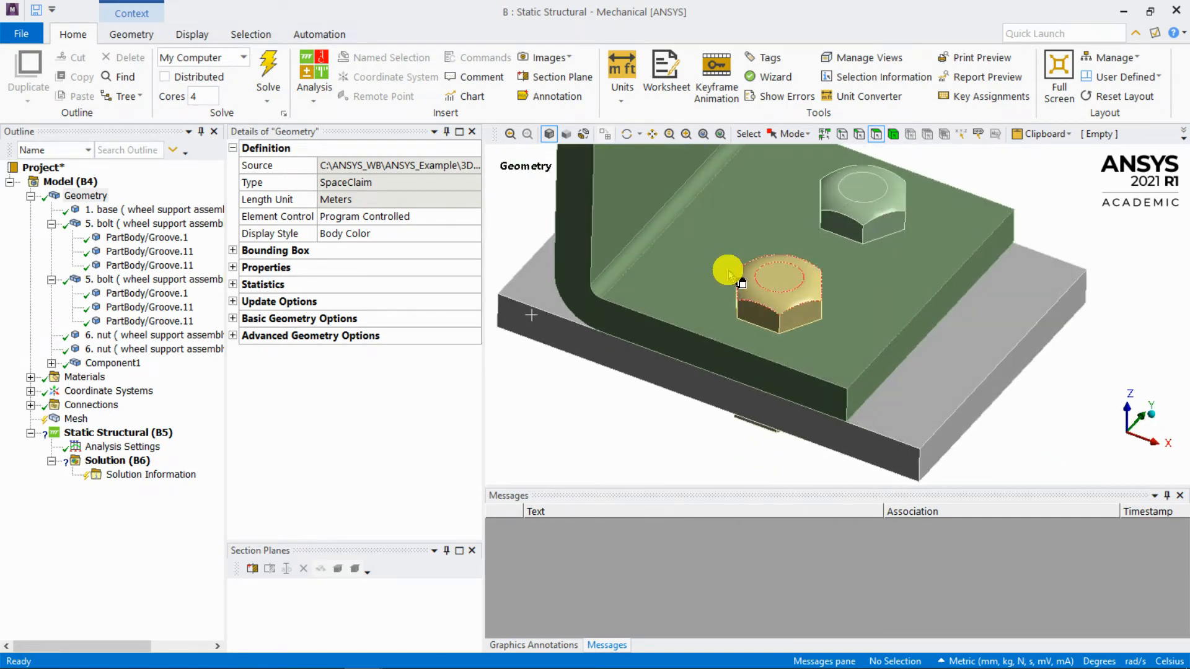
middle_click_drag(755, 303, 798, 423, "ctrl")
middle_click_drag(735, 346, 782, 317)
scroll(726, 342, "down", 3)
middle_click_drag(852, 245, 858, 277)
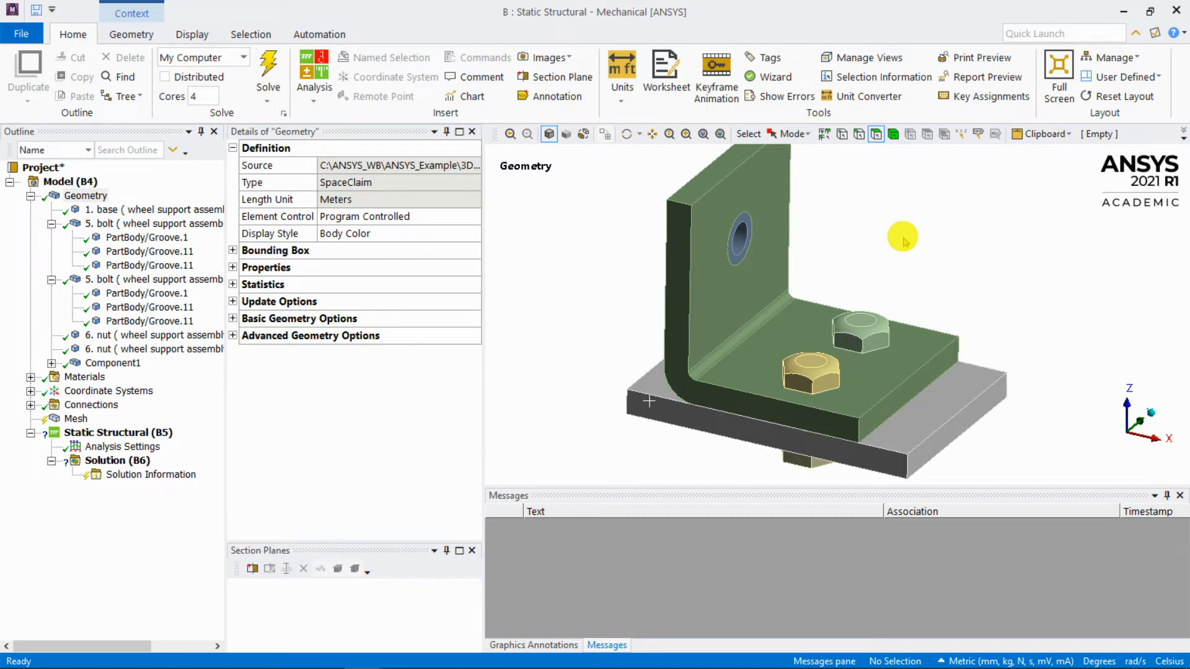
middle_click_drag(905, 233, 858, 234)
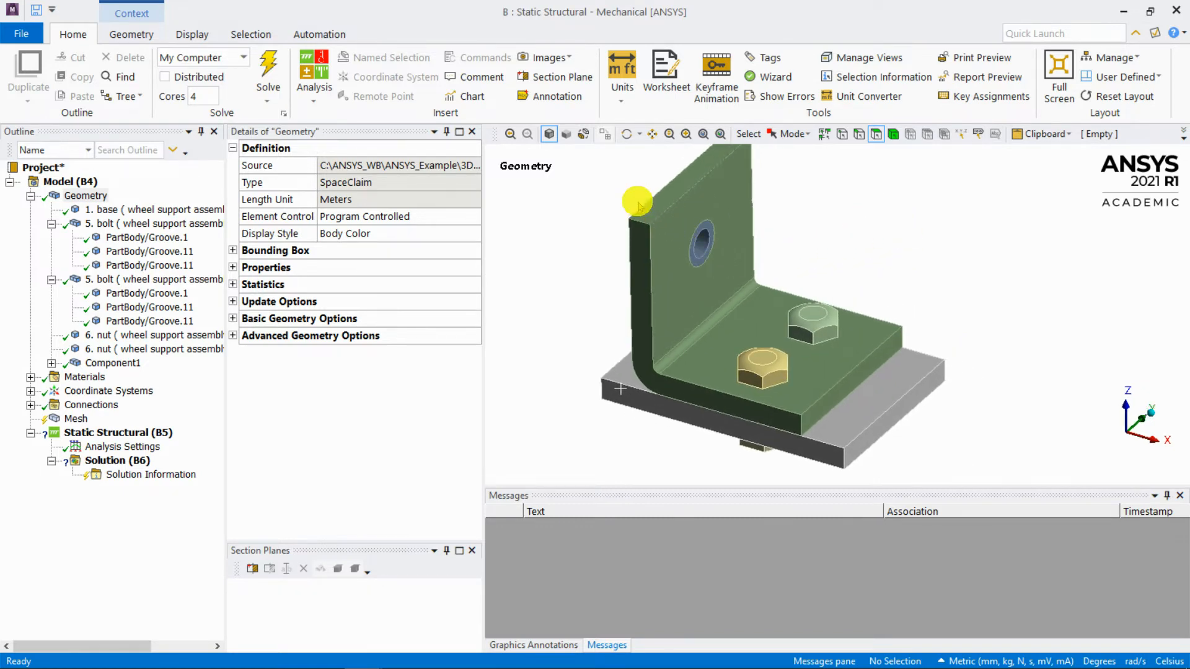
Check the material assignments of the base plate and the support bracket, and list the materials available in the model.
left_click(149, 210)
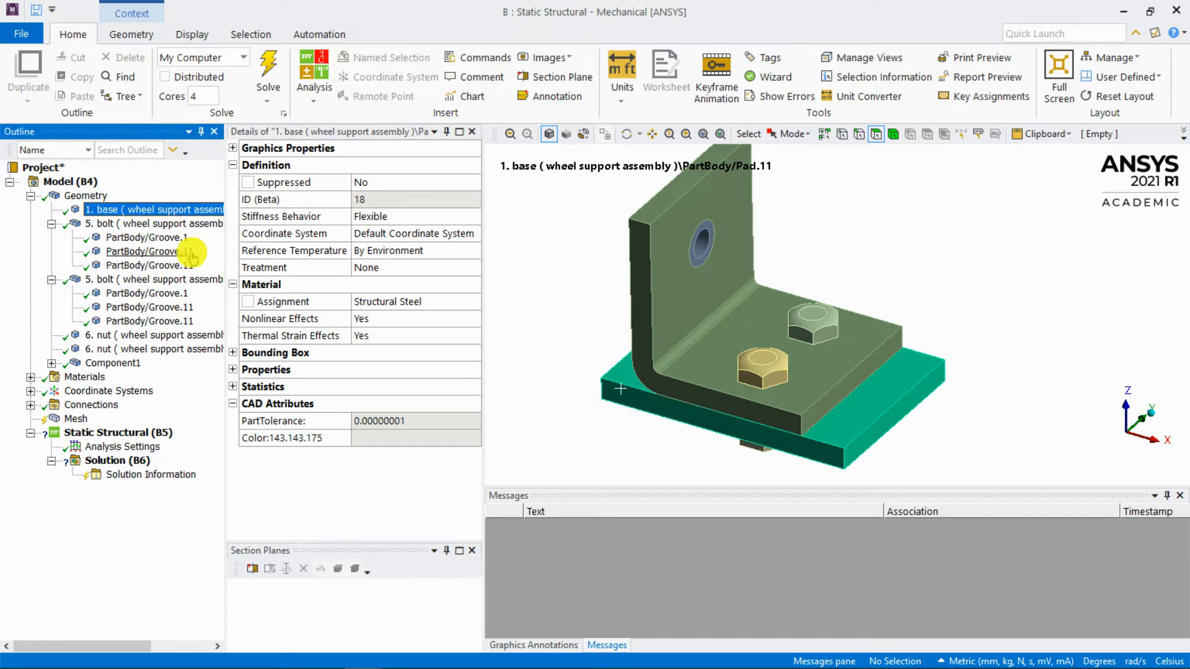
left_click(52, 364)
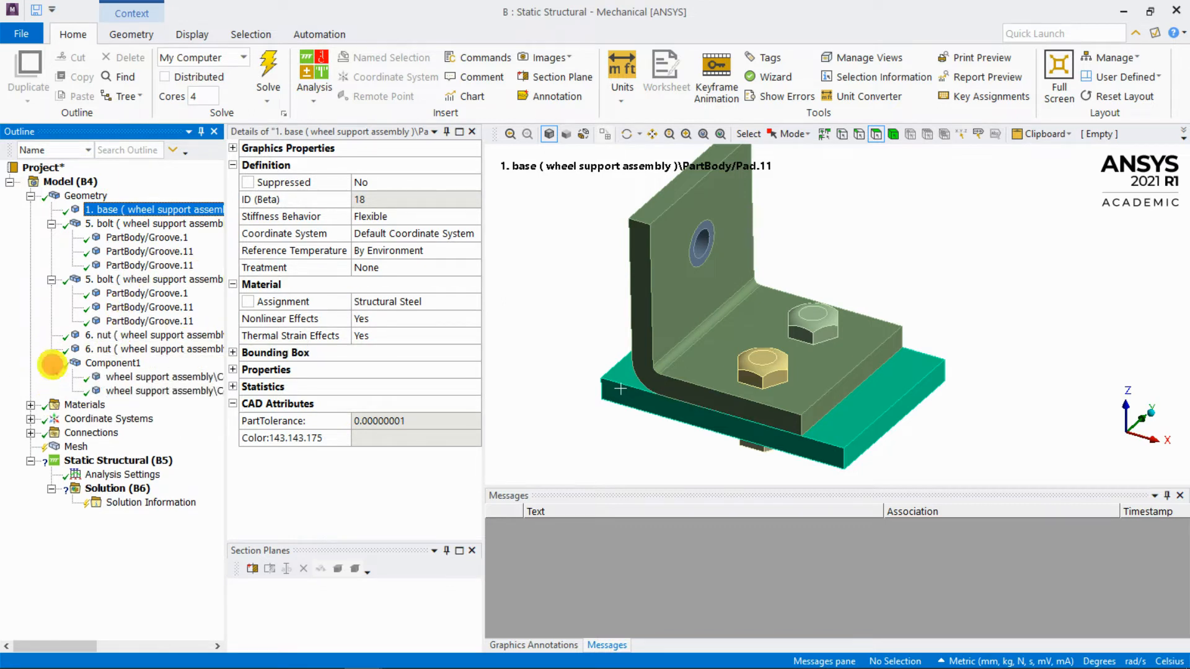
left_click(168, 391)
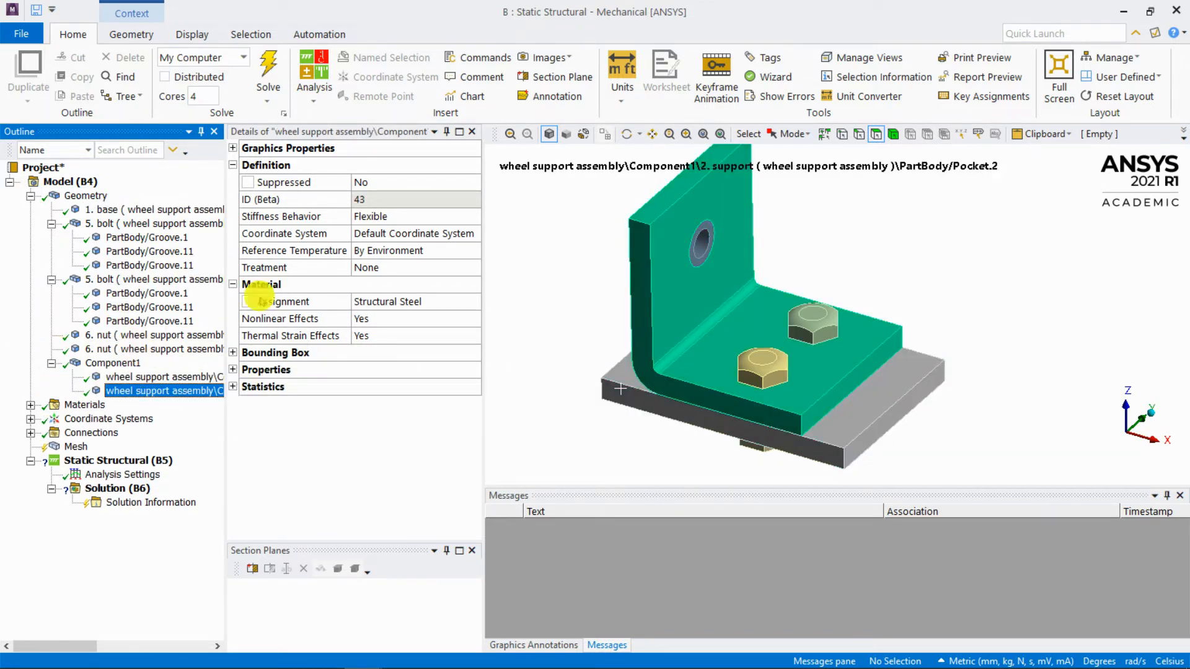
left_click(29, 405)
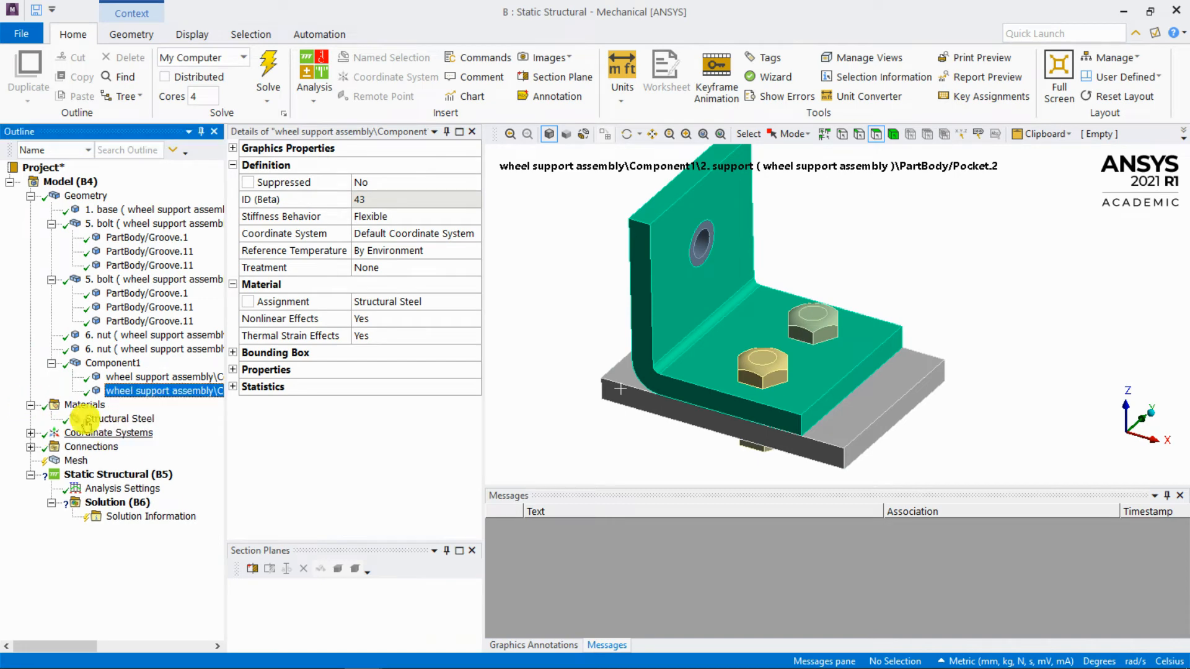
Display the Global Coordinate System and examine its origin and axes relative to the assembly.
left_click(30, 432)
left_click(126, 443)
middle_click_drag(550, 354, 747, 308)
Expand the model's connections to list all automatically detected contact regions.
left_click(29, 462)
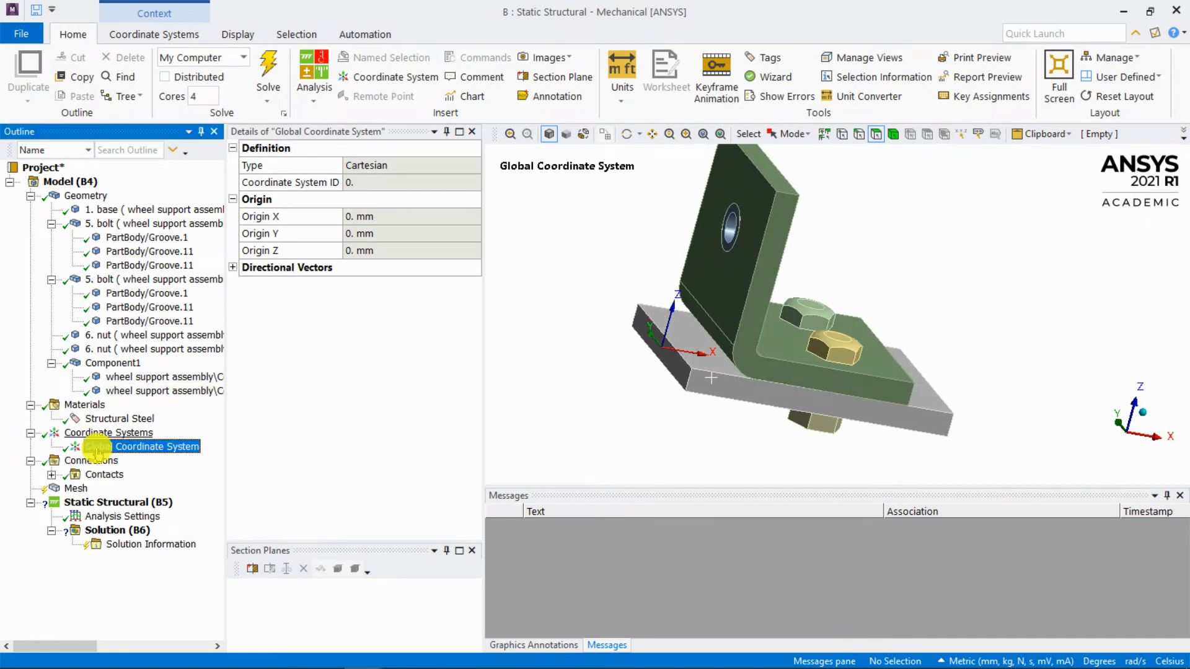
left_click(55, 460)
left_click(51, 474)
scroll(123, 403, "down", 2)
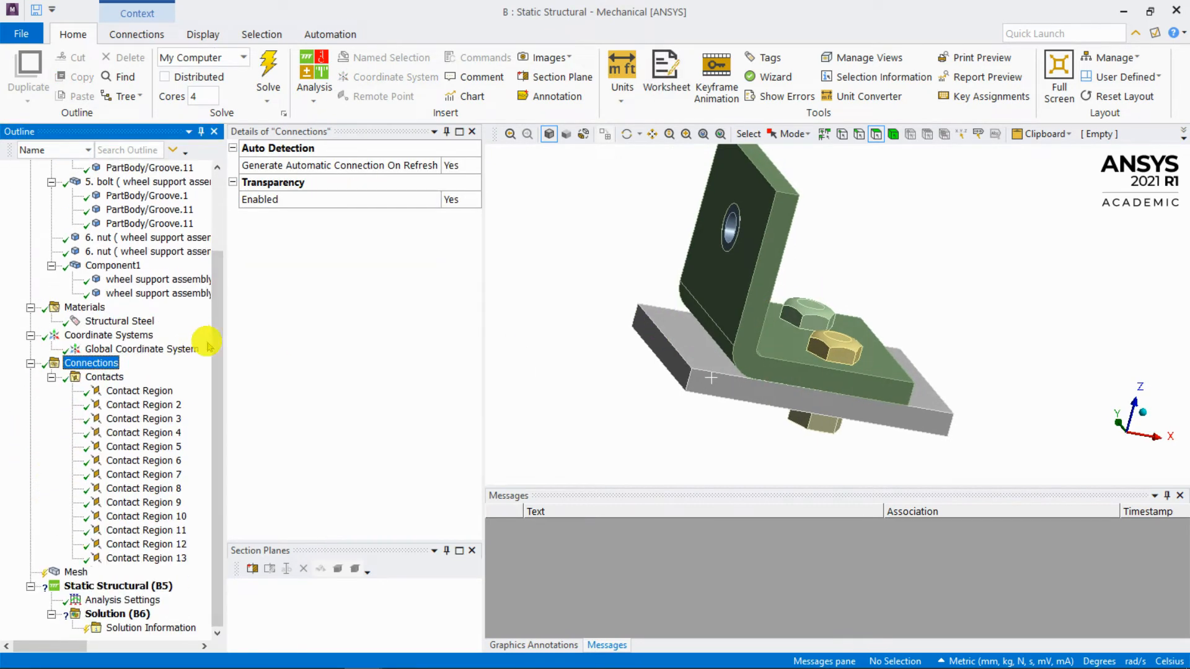
middle_click_drag(659, 291, 528, 306)
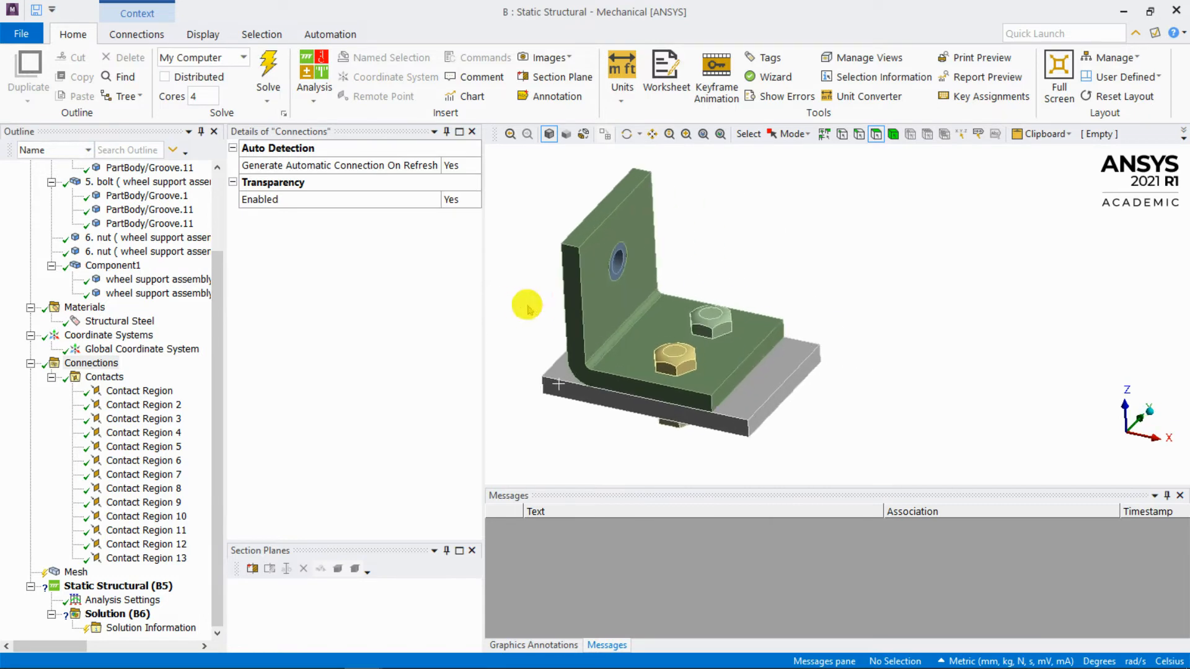
Examine the first contact region, between a base plate hole and a bolt shank, in enlarged contact and target body views.
left_click(139, 391)
middle_click_drag(678, 278, 789, 269)
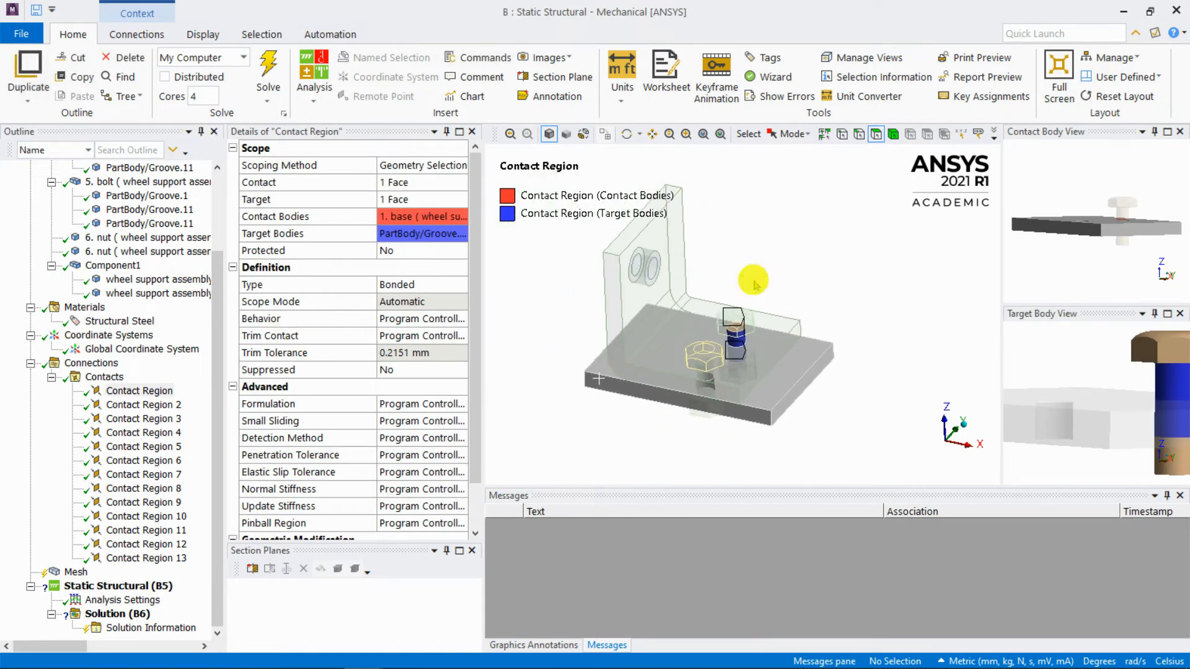
left_click_drag(1003, 270, 922, 268)
left_click(1102, 183)
middle_click_drag(1103, 183, 1105, 181)
mouse_move(1117, 360)
middle_mouse_down()
mouse_move(1117, 372)
mouse_move(1117, 359)
middle_mouse_up()
scroll(1117, 360, "down", 4)
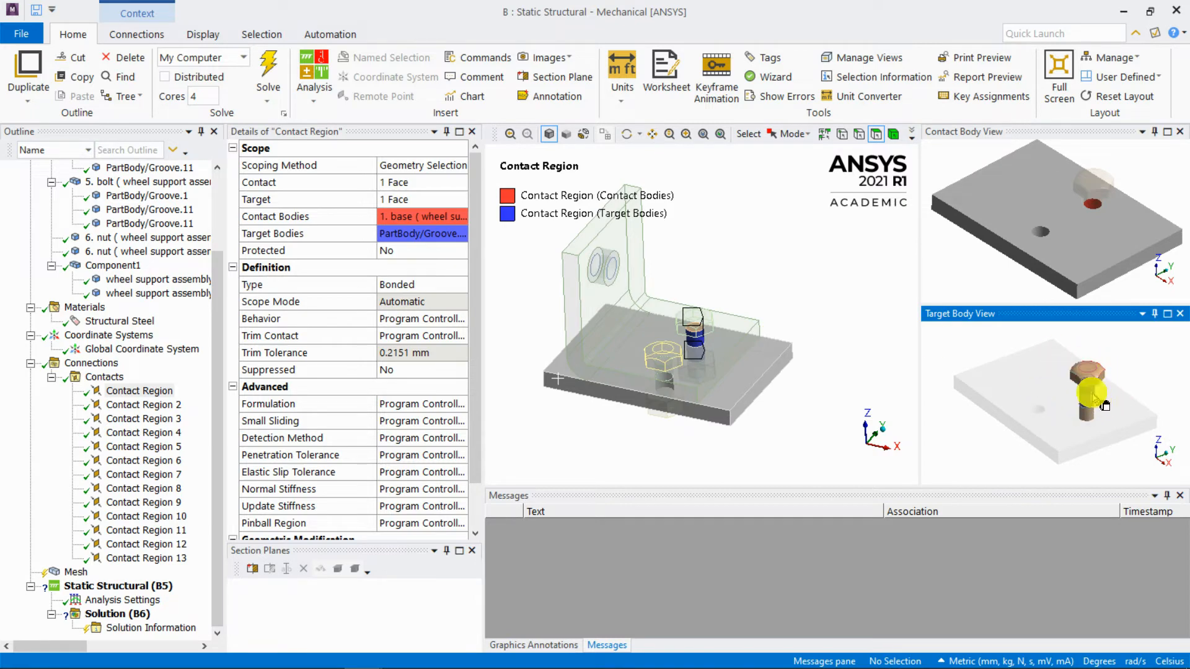
middle_click_drag(1096, 398, 1099, 380)
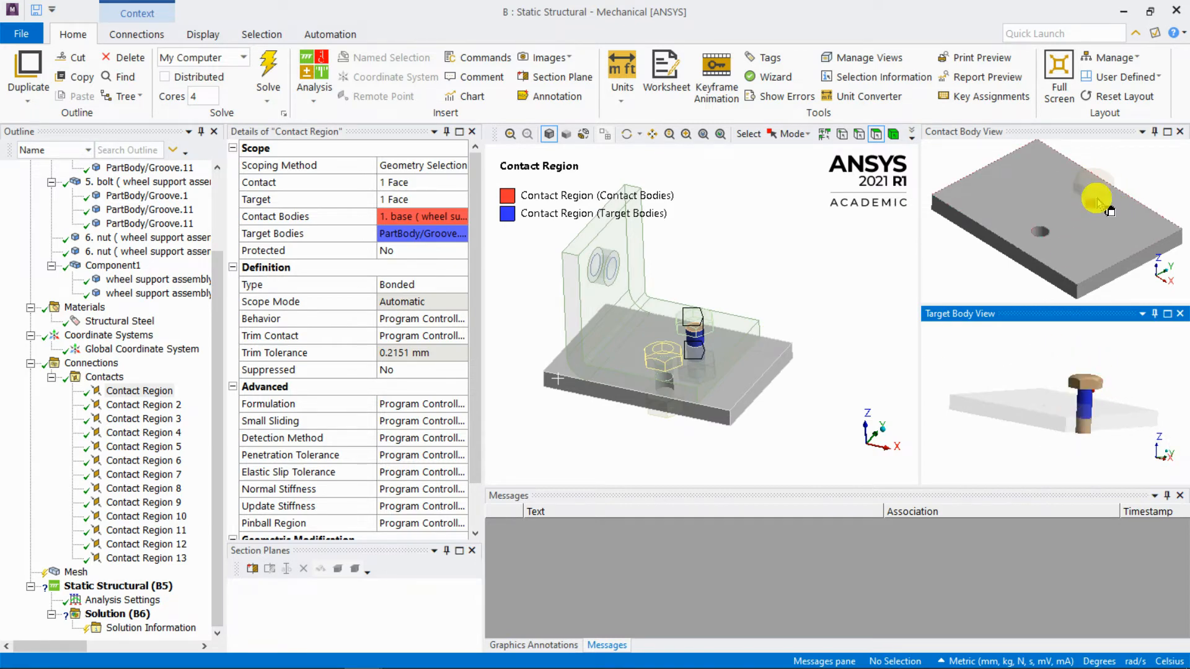
middle_click_drag(1097, 202, 1091, 197)
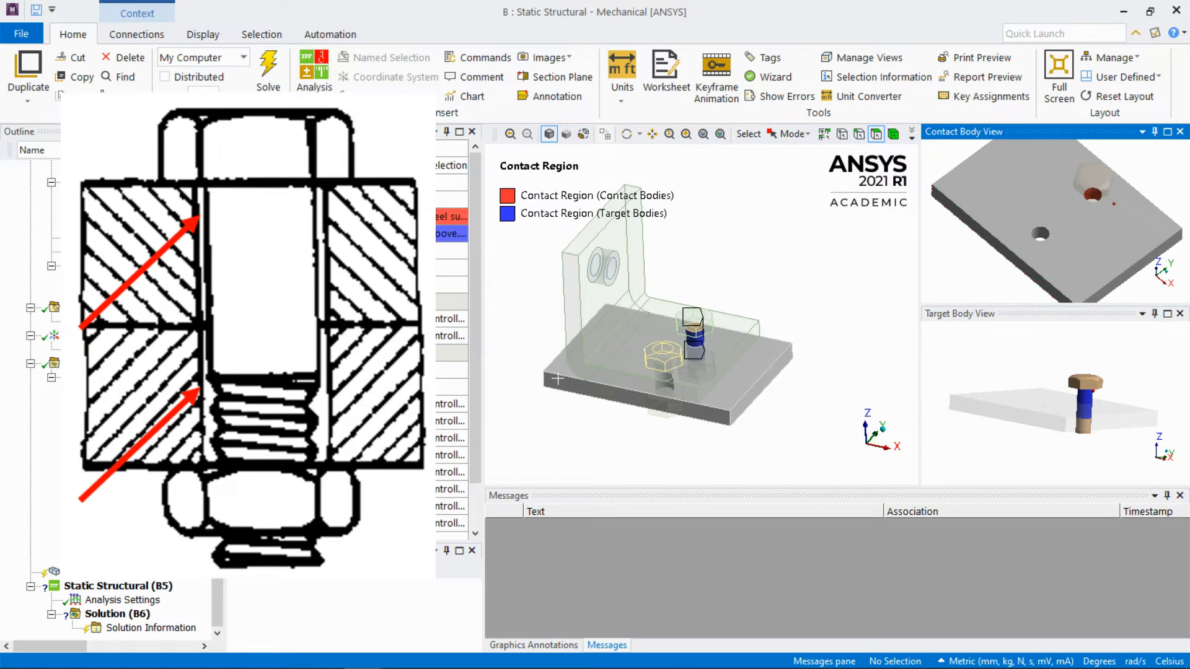
Suppress Contact Region and Contact Region 2, which bond the base plate holes to the bolt shanks.
right_click(156, 392)
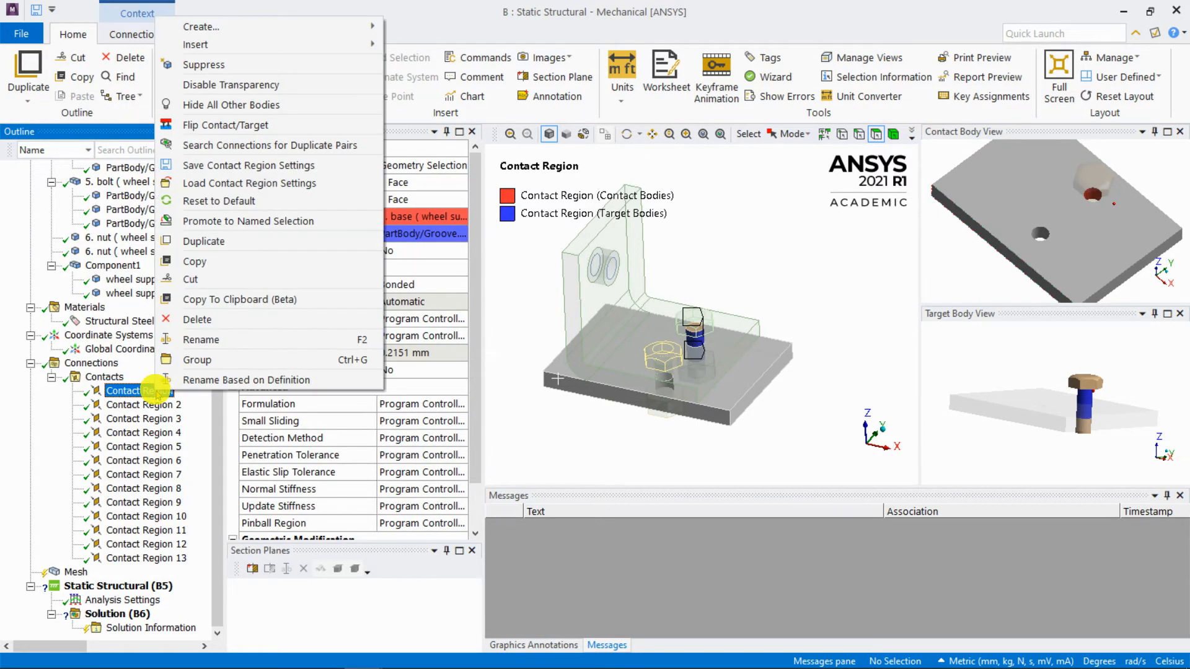
left_click(225, 65)
left_click(163, 406)
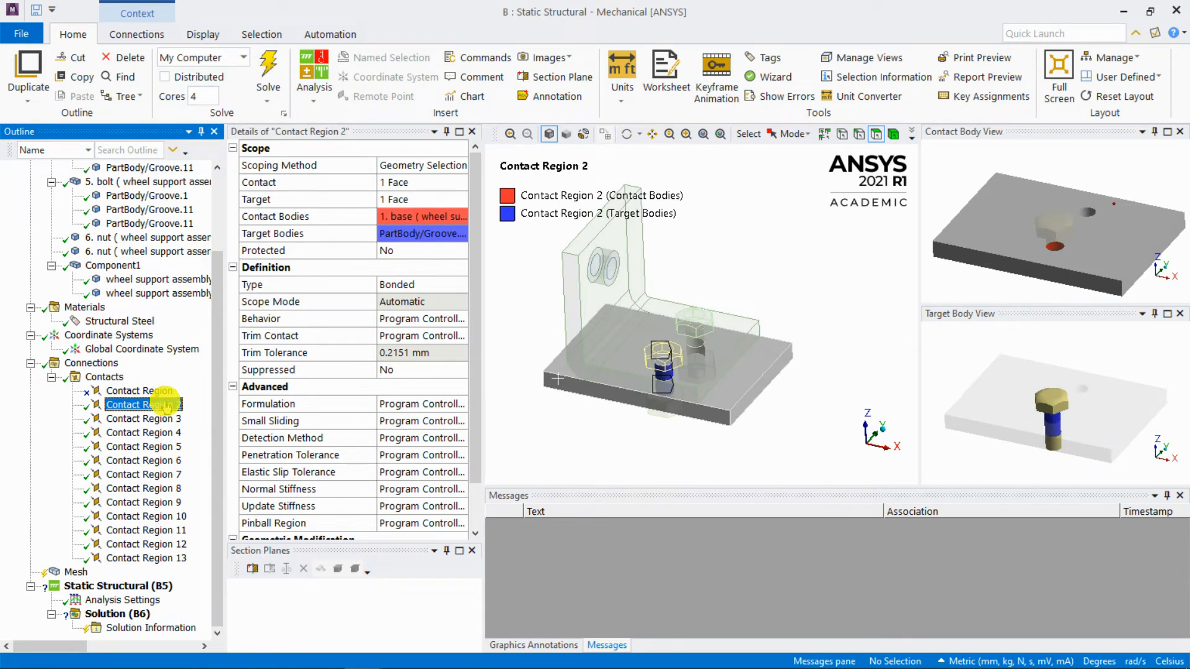
right_click(164, 401)
left_click(248, 74)
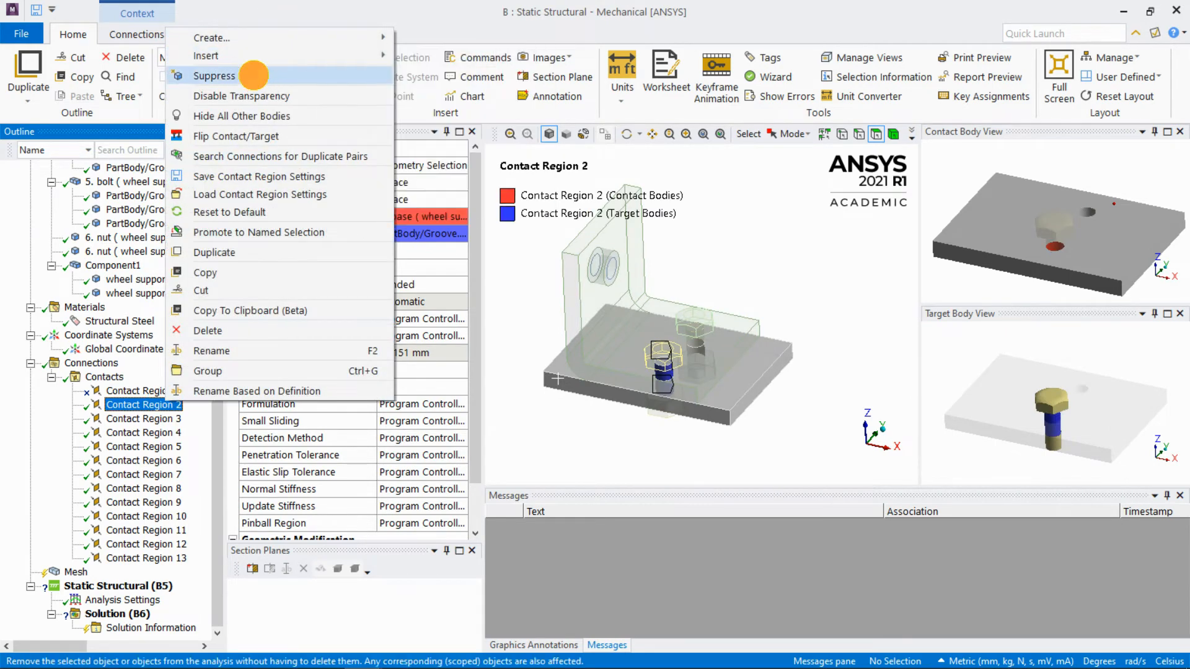
Examine Contact Regions 3 and 4, between the base plate's underside and the two nuts, in the contact and target body views.
left_click(157, 420)
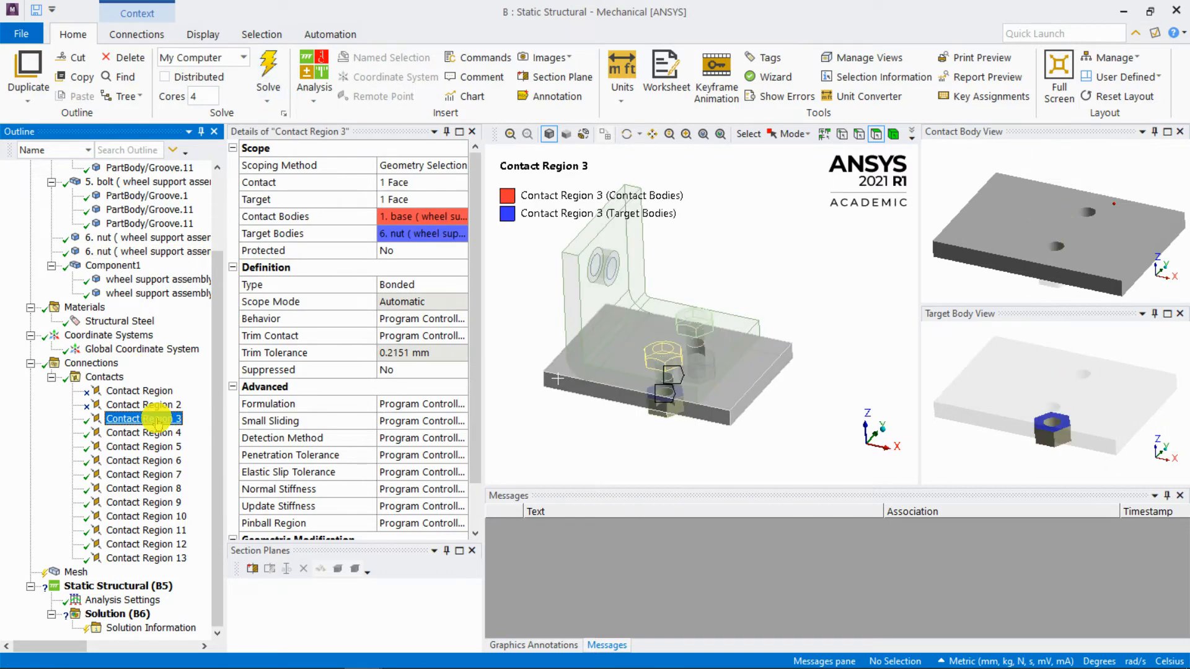
middle_click(1047, 416)
middle_click_drag(1071, 248, 1119, 134)
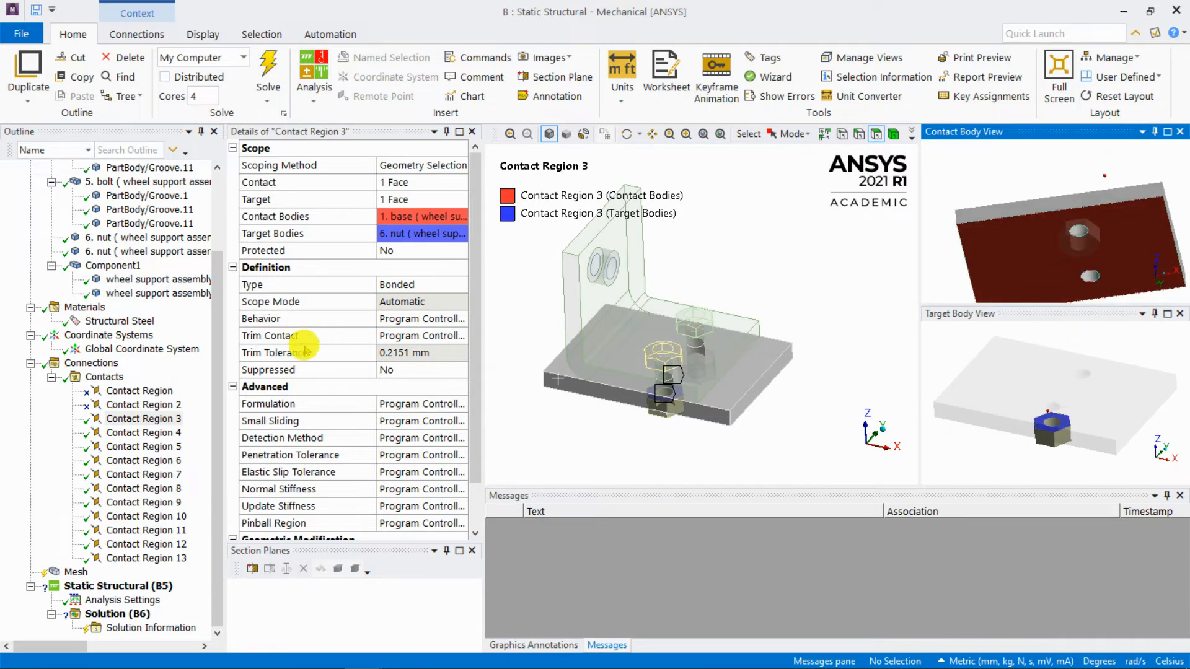
left_click(136, 427)
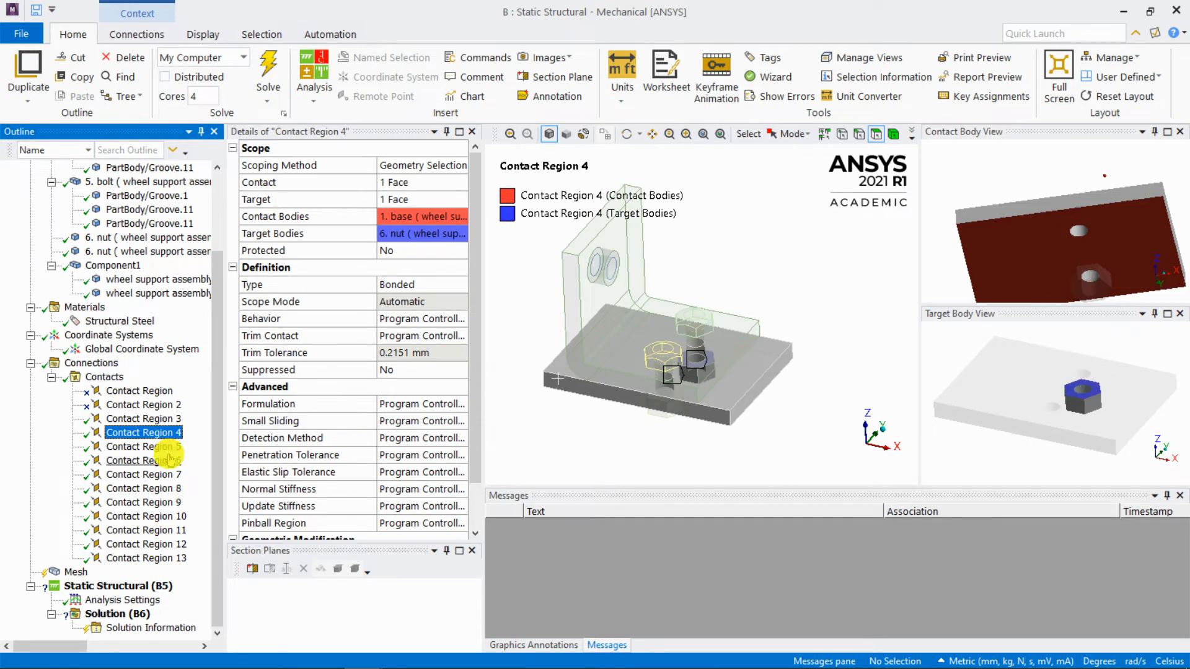
Set Contact Region 5, between the base plate and the angle bracket, to Frictional with a friction coefficient of 0.2.
left_click(155, 447)
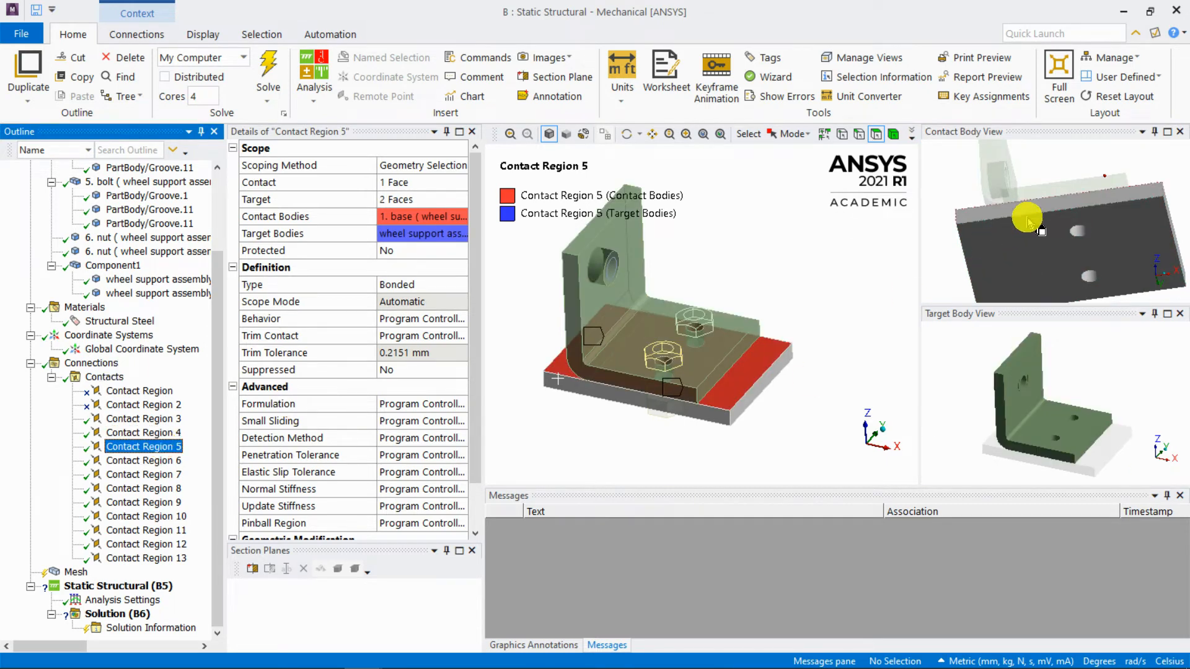
middle_click_drag(1042, 410, 1056, 360)
middle_click_drag(1071, 220, 1032, 319)
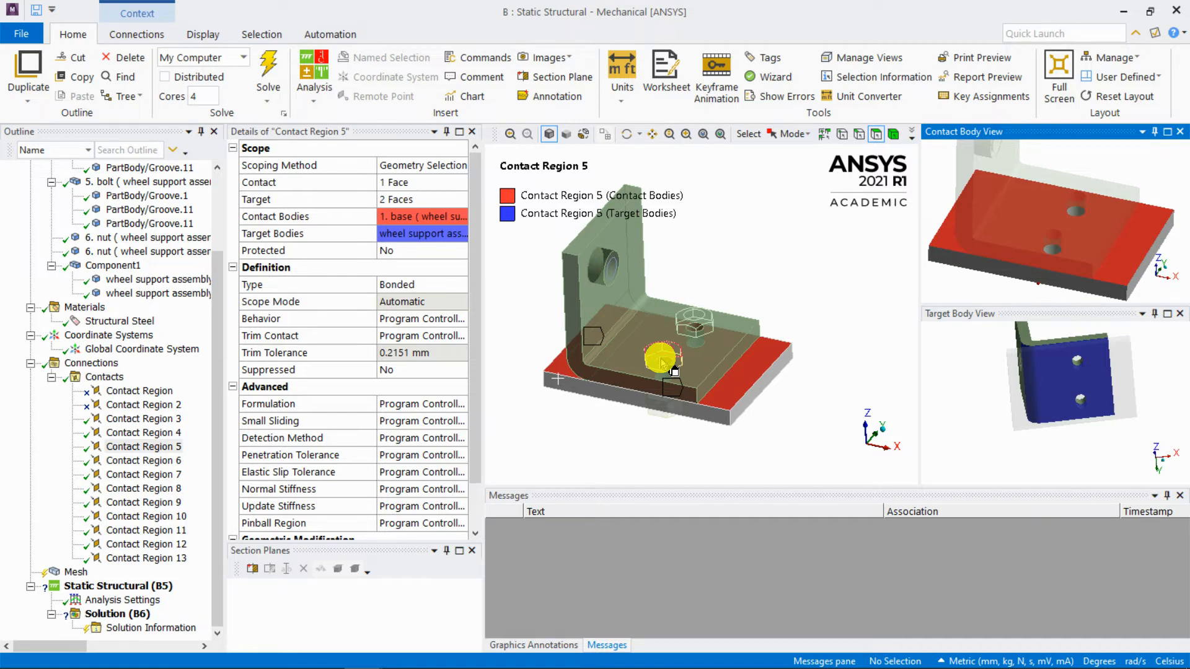
left_click(459, 284)
left_click(462, 285)
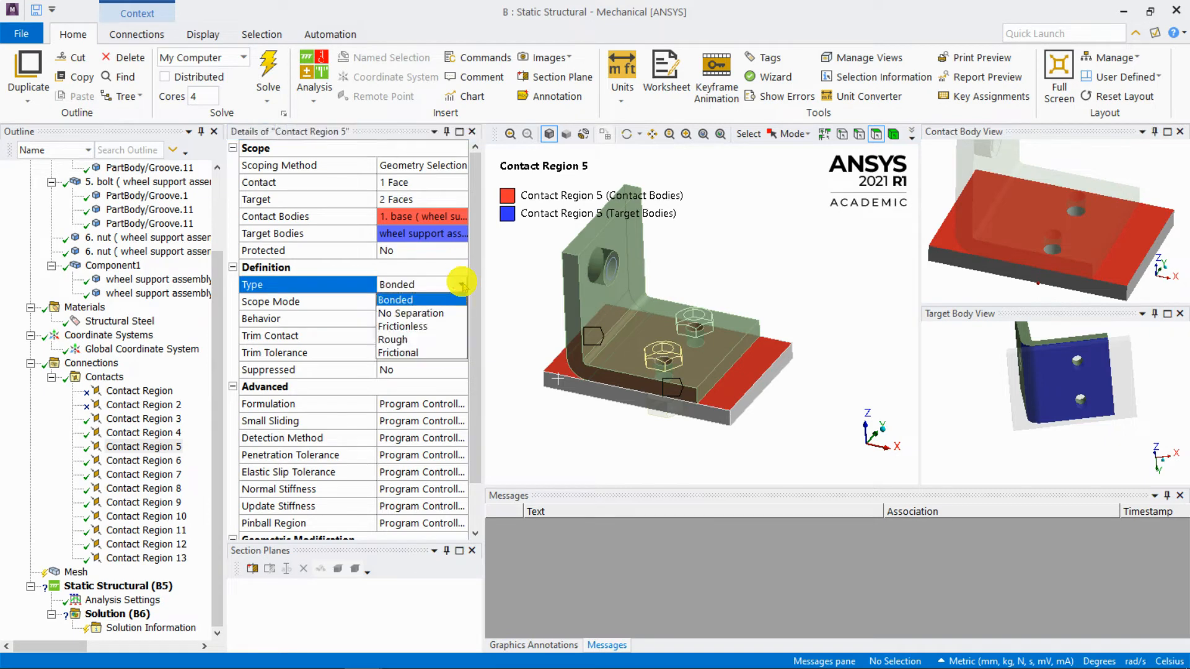
left_click(427, 353)
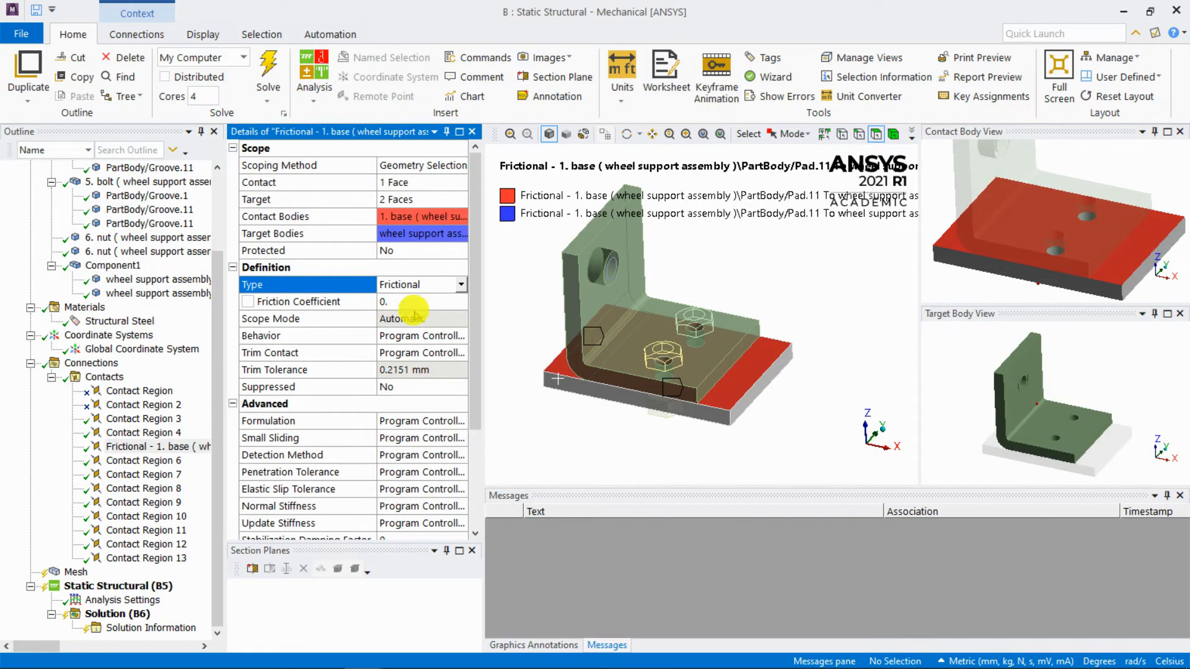
left_click(406, 300)
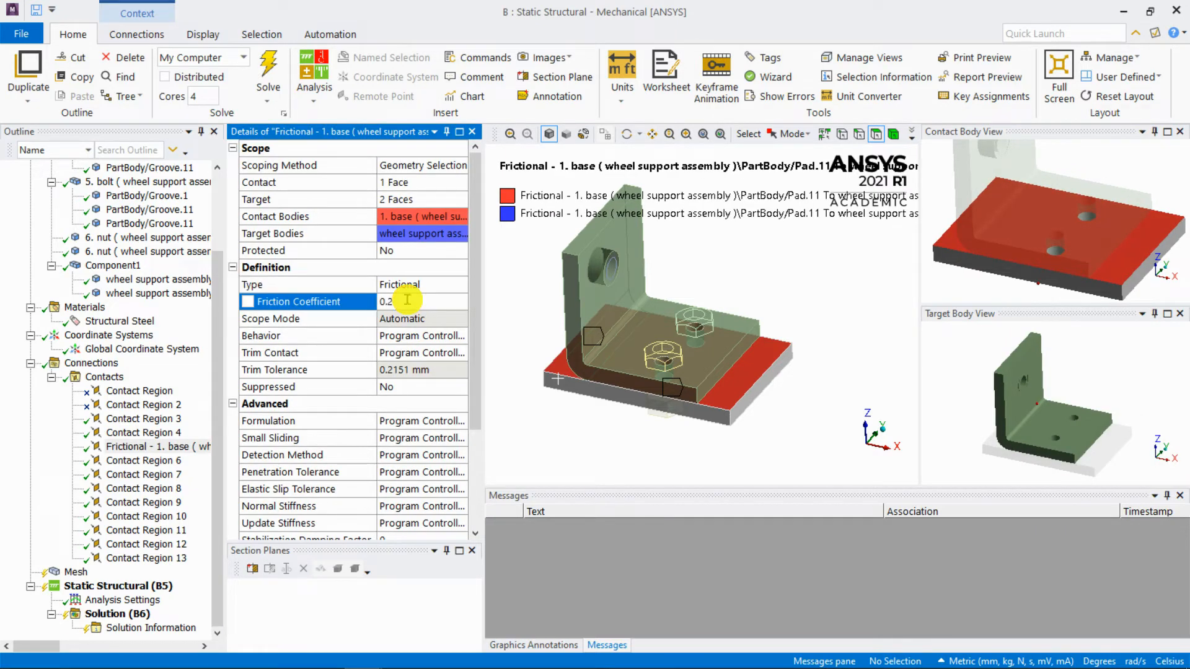
type("0.2")
left_click(524, 300)
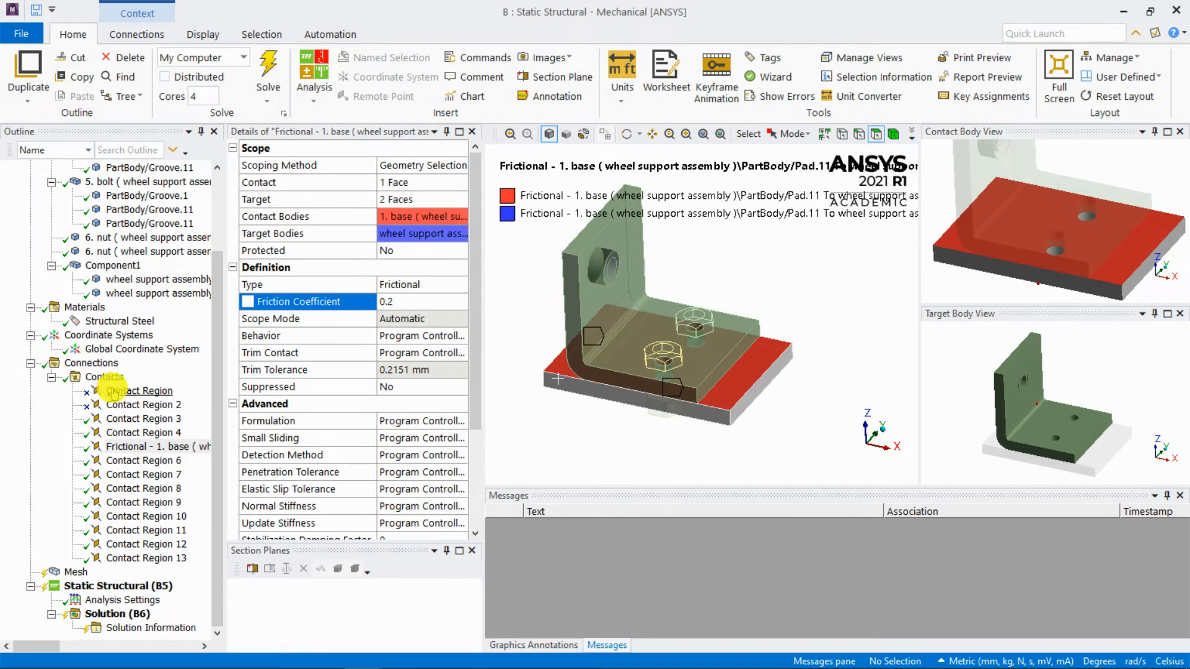
Examine Contact Region 6, between bolt end and nut bore, and Contact Region 7, between bolt head underside and bracket face.
left_click(146, 460)
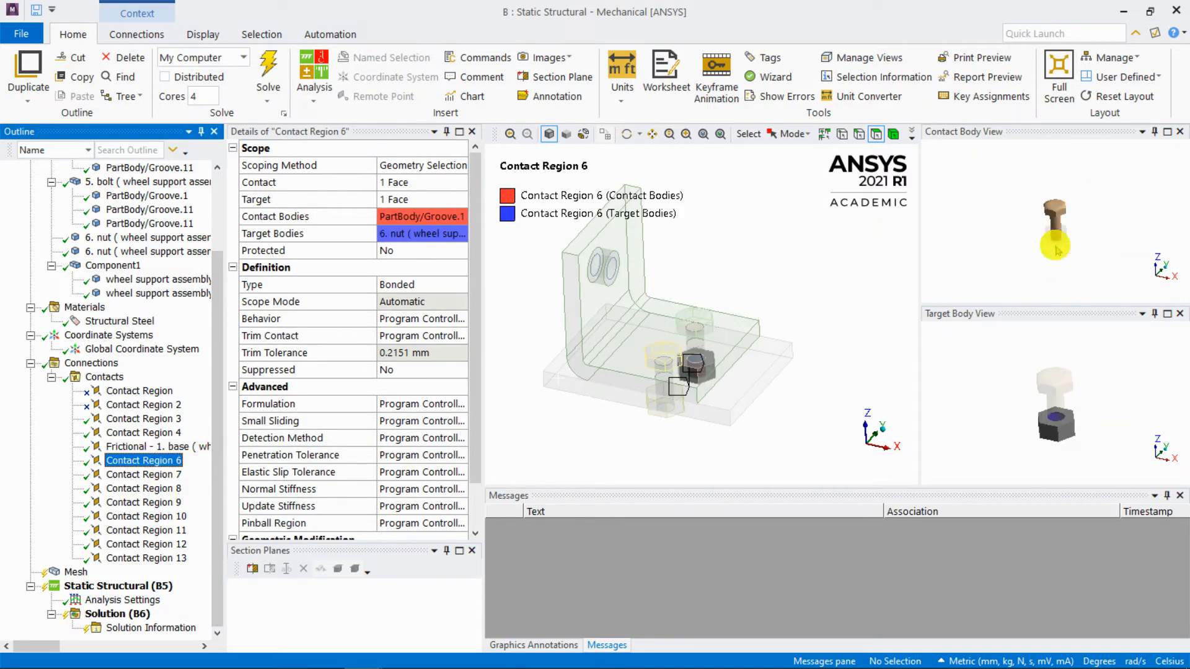
scroll(1077, 235, "up", 3)
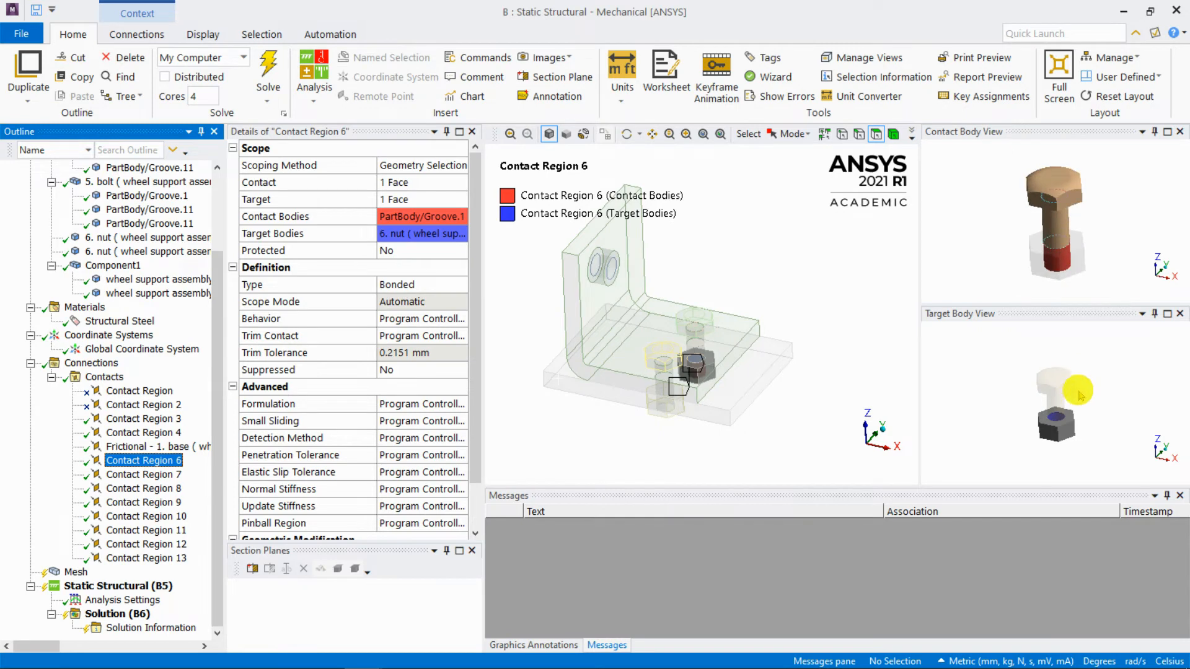
scroll(1077, 387, "up", 5)
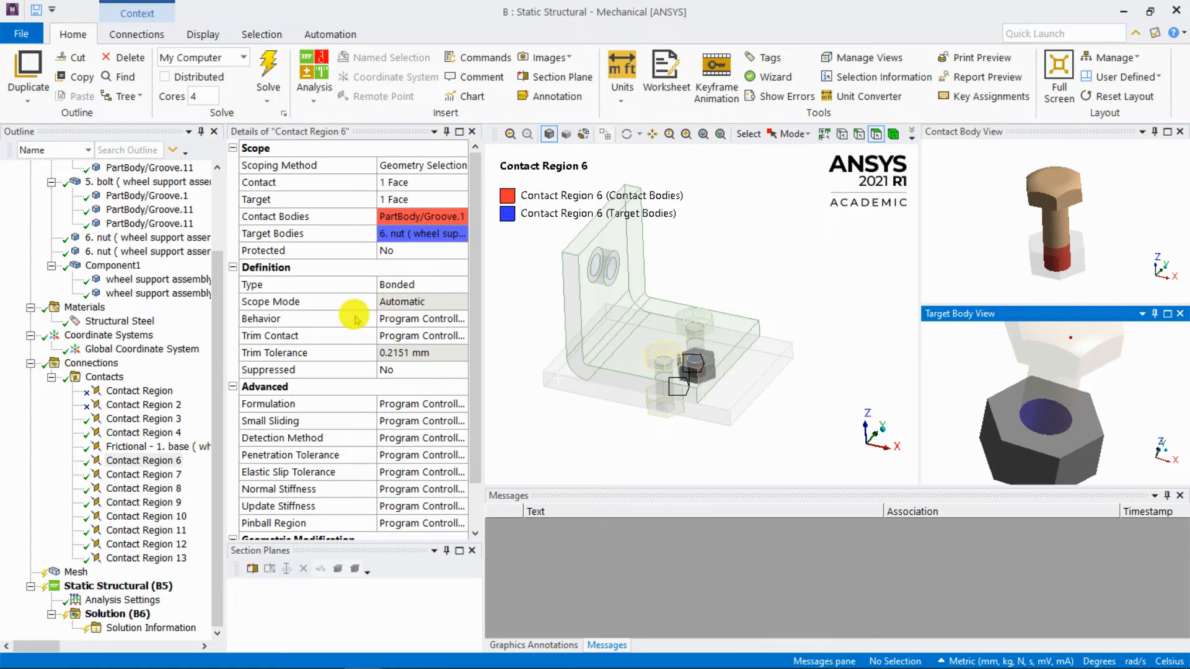
left_click(160, 475)
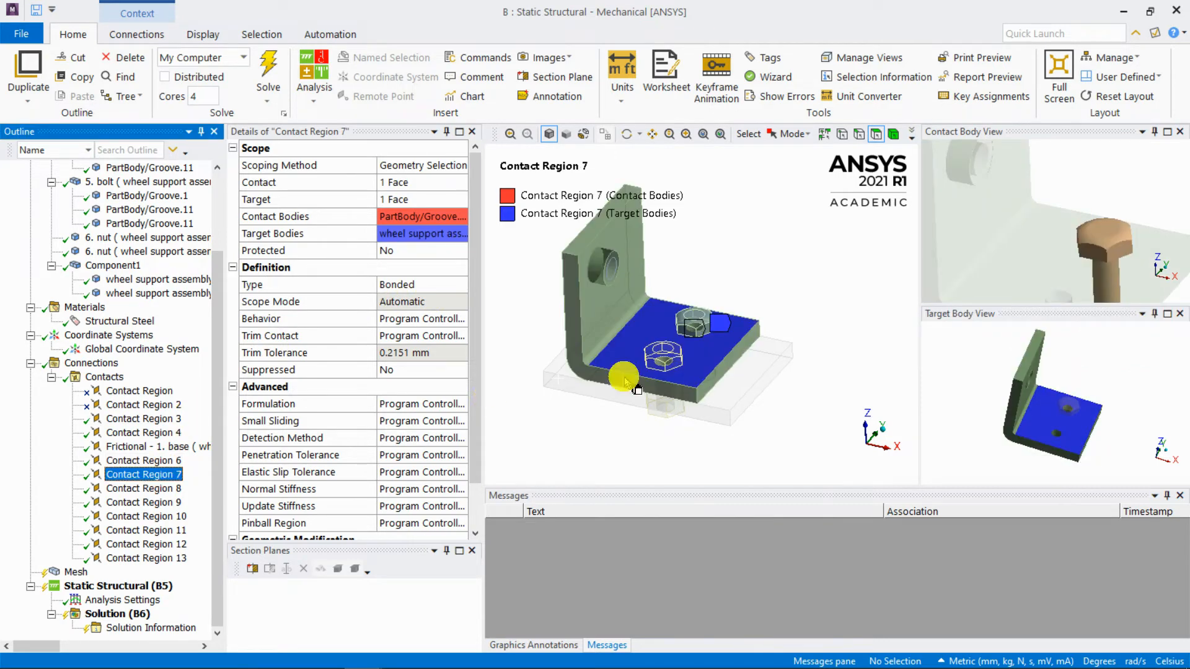
middle_click_drag(1106, 242, 1111, 199)
middle_click_drag(1088, 263, 1085, 256)
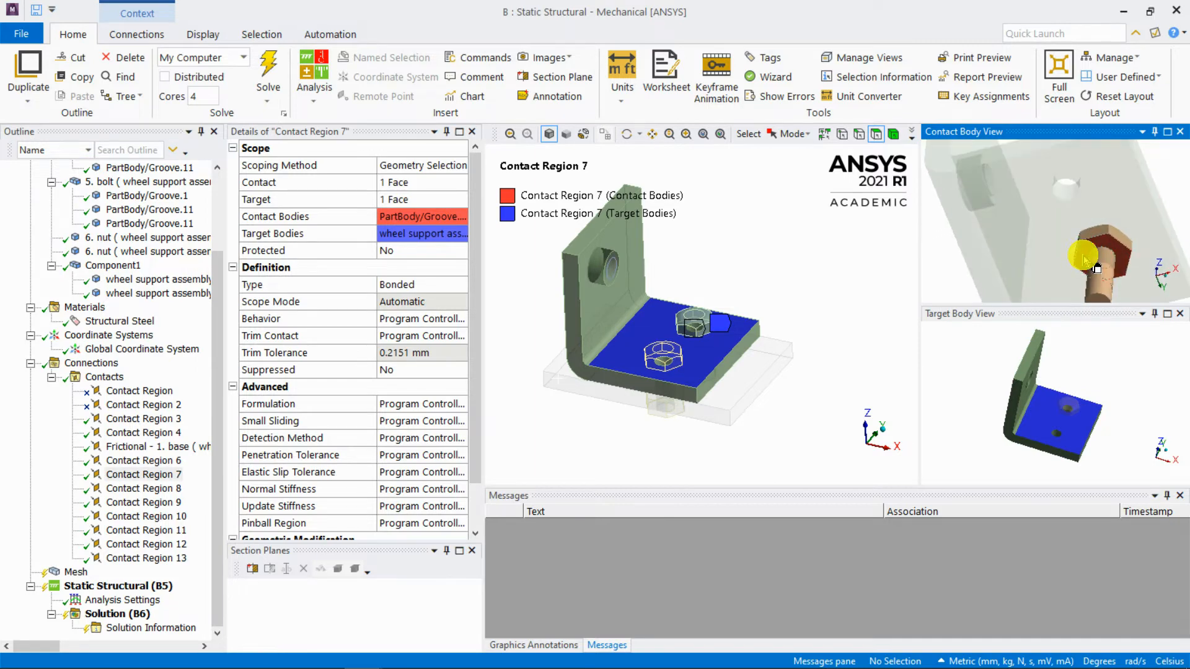
middle_click_drag(1062, 385, 1048, 376)
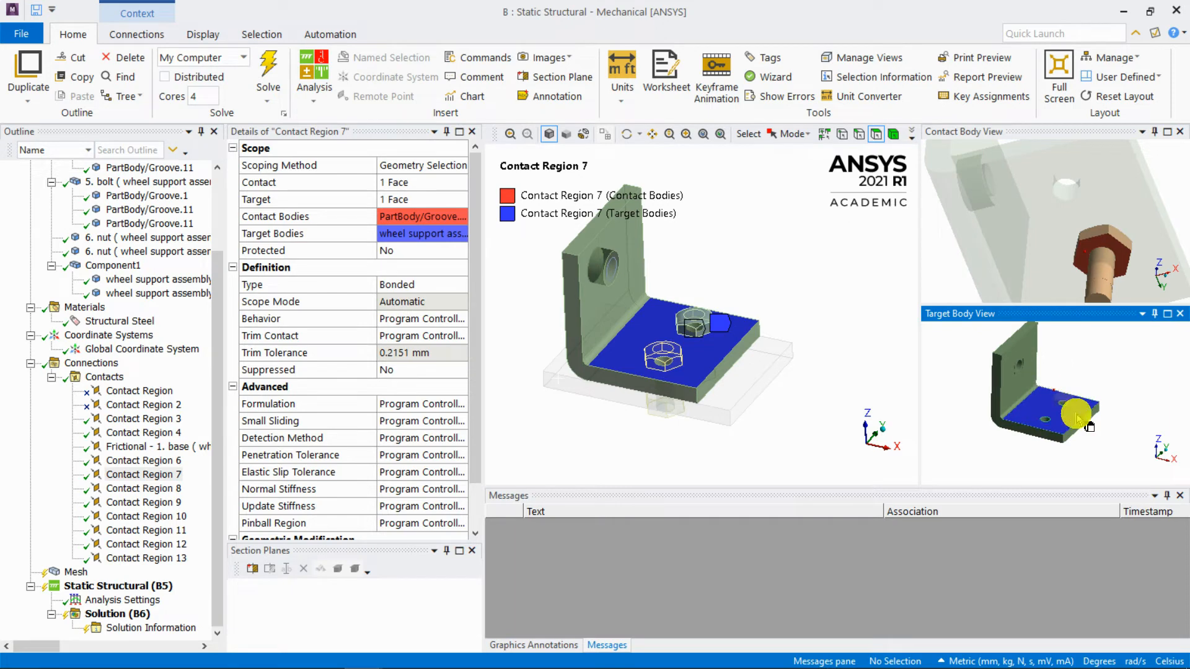
Suppress Contact Regions 8 and 9, which bond the first bolt's middle shank to its nut and to the bracket hole.
left_click(163, 491)
left_click_drag(1089, 234, 1081, 264)
left_click_drag(1056, 426, 1064, 441)
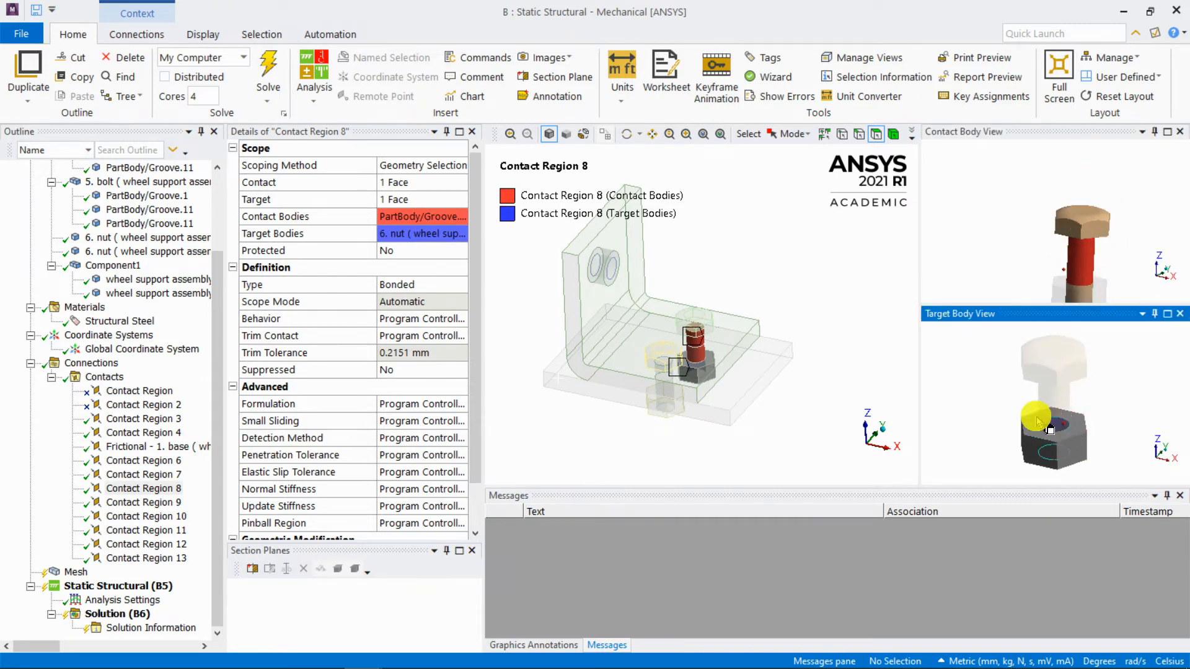
right_click(155, 487)
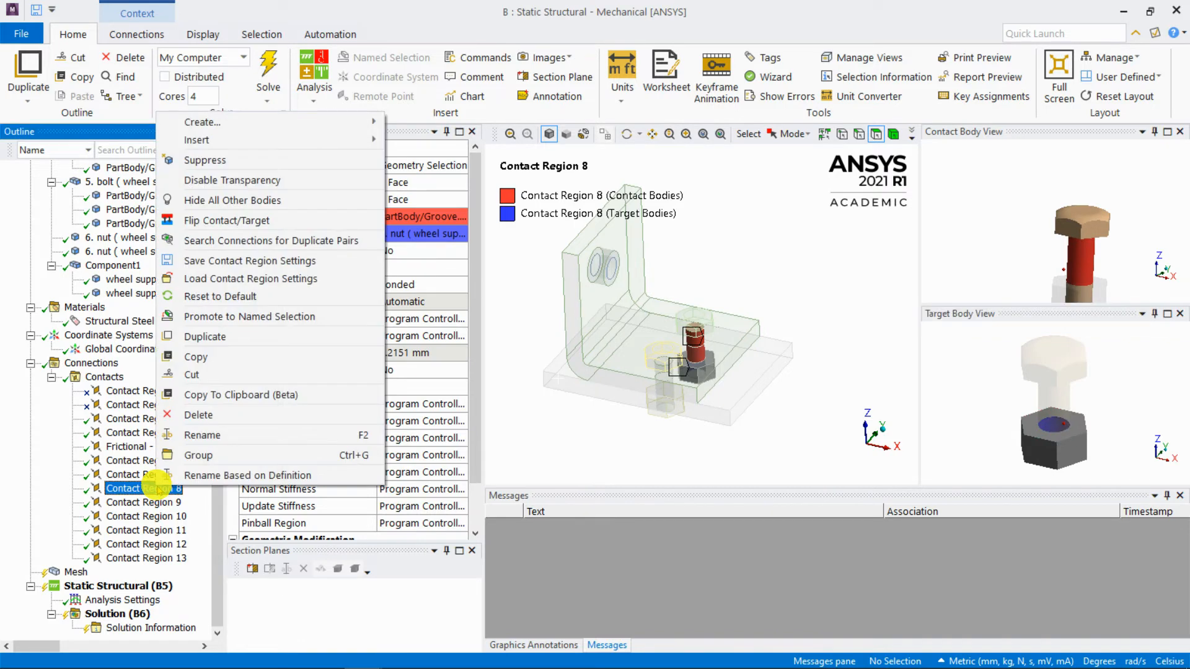
left_click(241, 159)
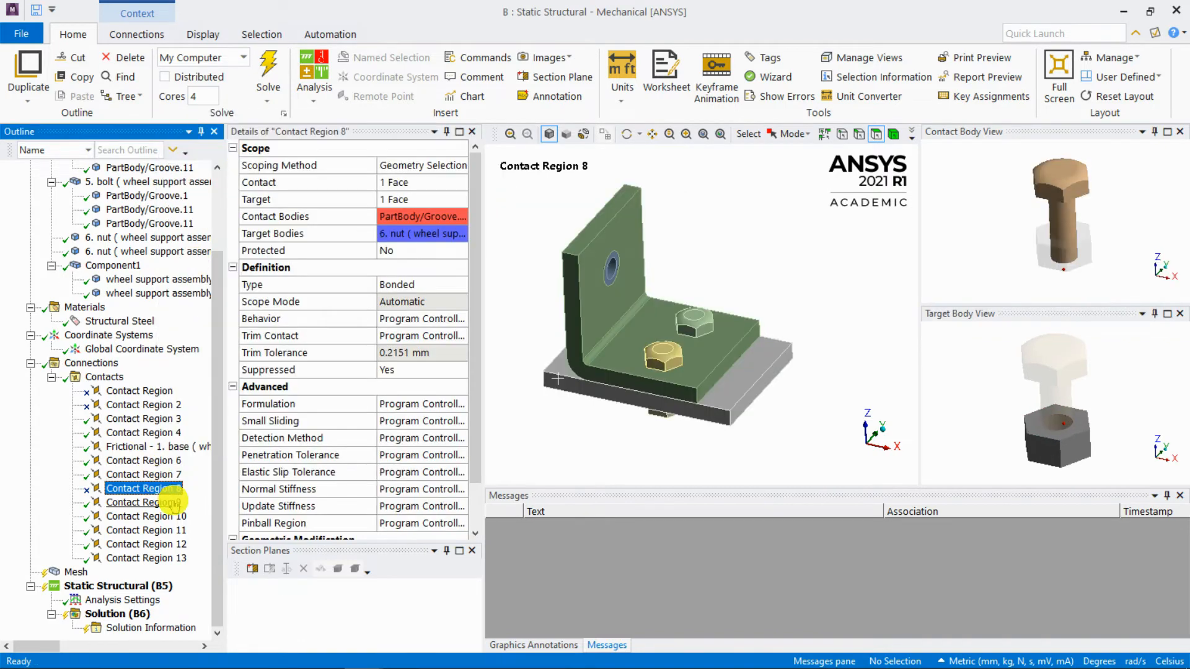
left_click(173, 501)
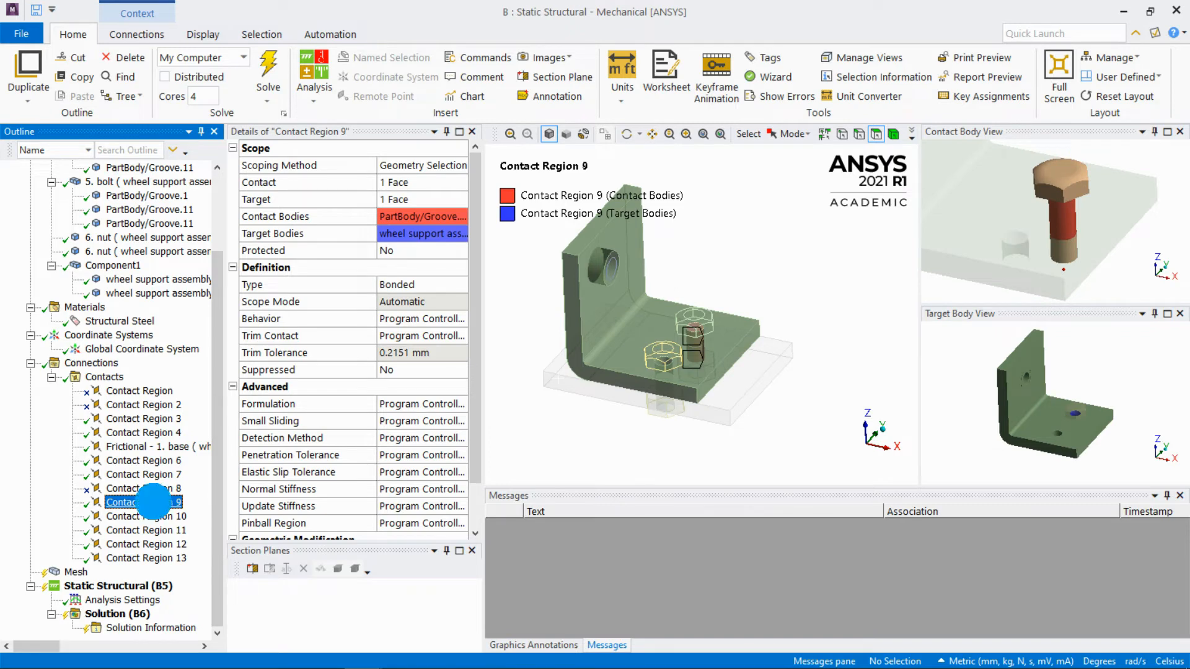
right_click(154, 502)
left_click(236, 173)
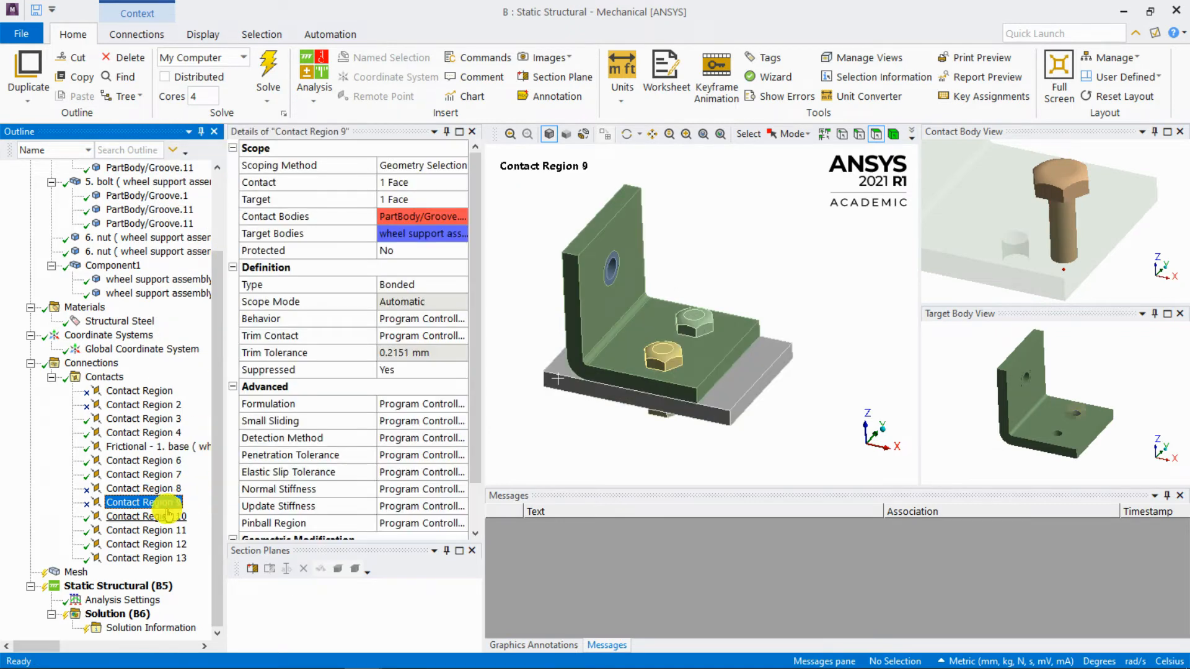
Examine Contact Region 10, between the second bolt's end and nut, and Contact Region 11, between its head and the bracket.
left_click(168, 516)
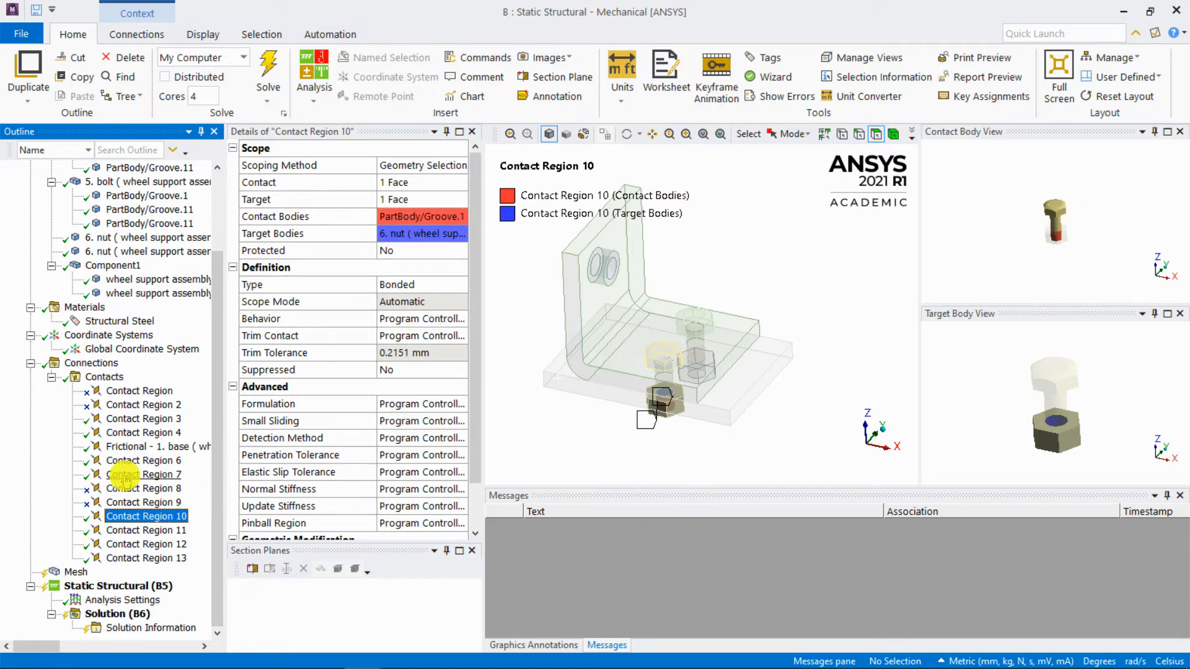
left_click(169, 531)
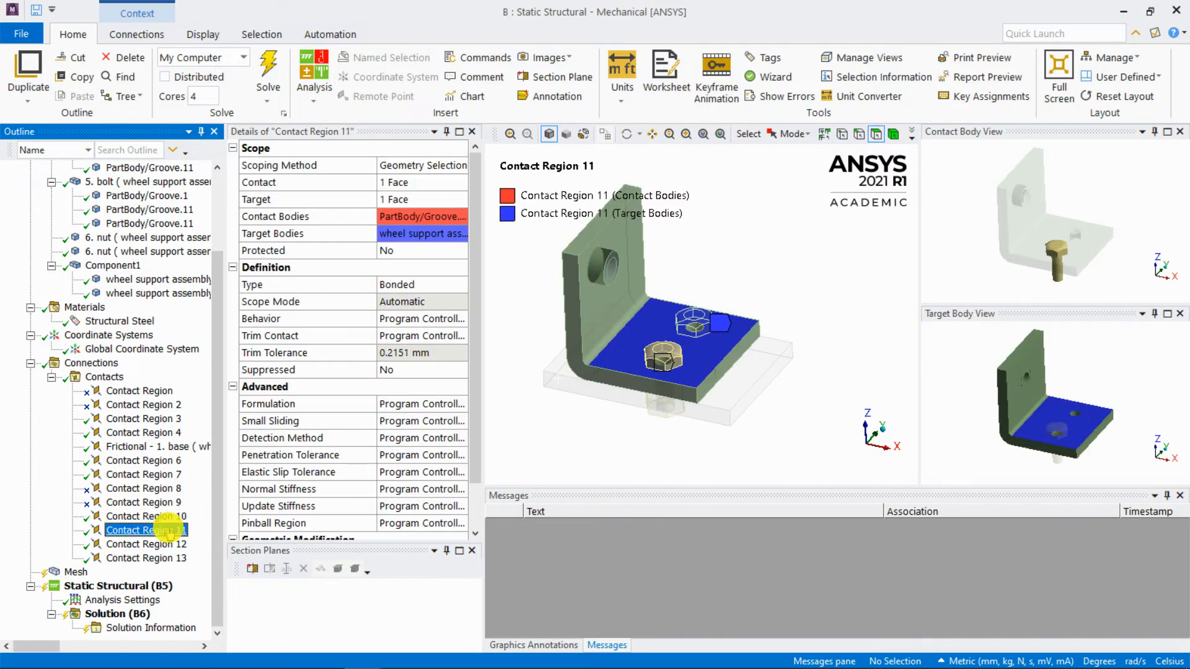
middle_click_drag(1075, 261, 1067, 231)
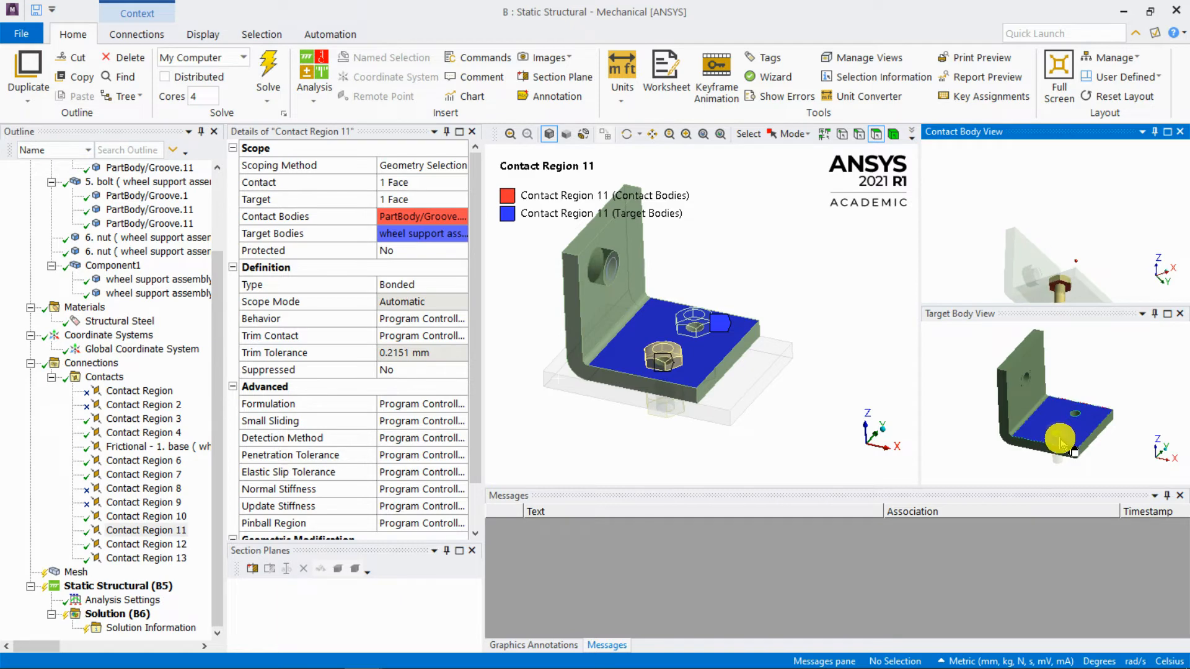
Suppress Contact Regions 12 and 13, which bond the second bolt's middle shank to its nut and to the bracket hole.
left_click(172, 545)
middle_click_drag(1065, 251, 1067, 248)
right_click(164, 544)
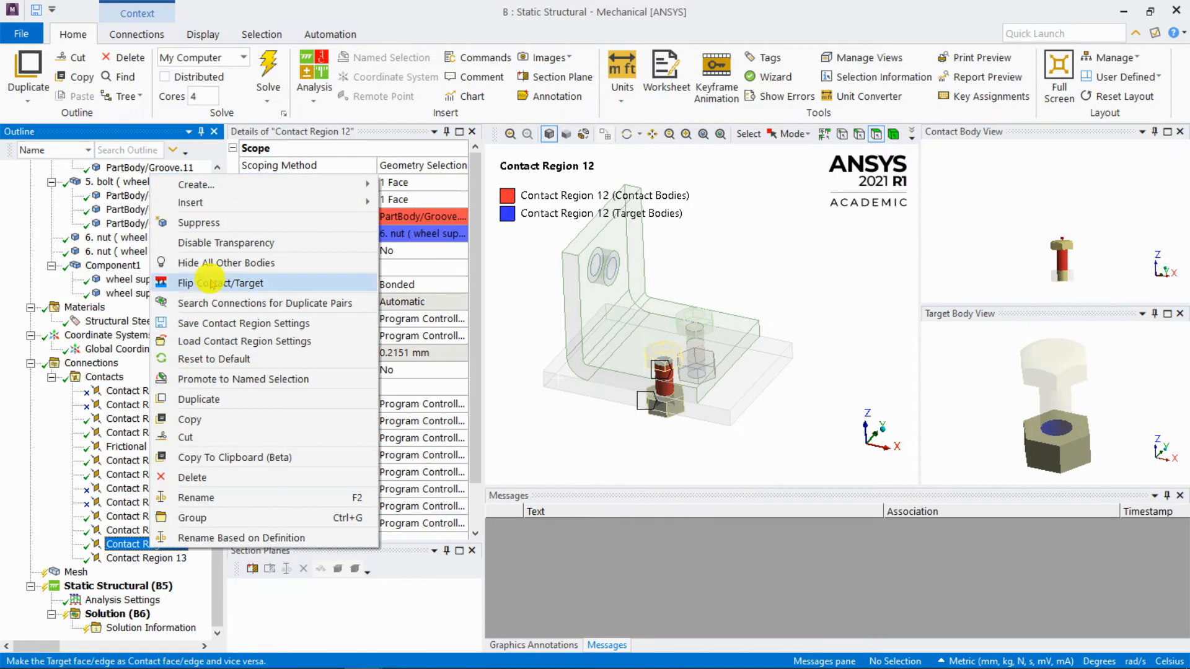
left_click(198, 222)
left_click(154, 558)
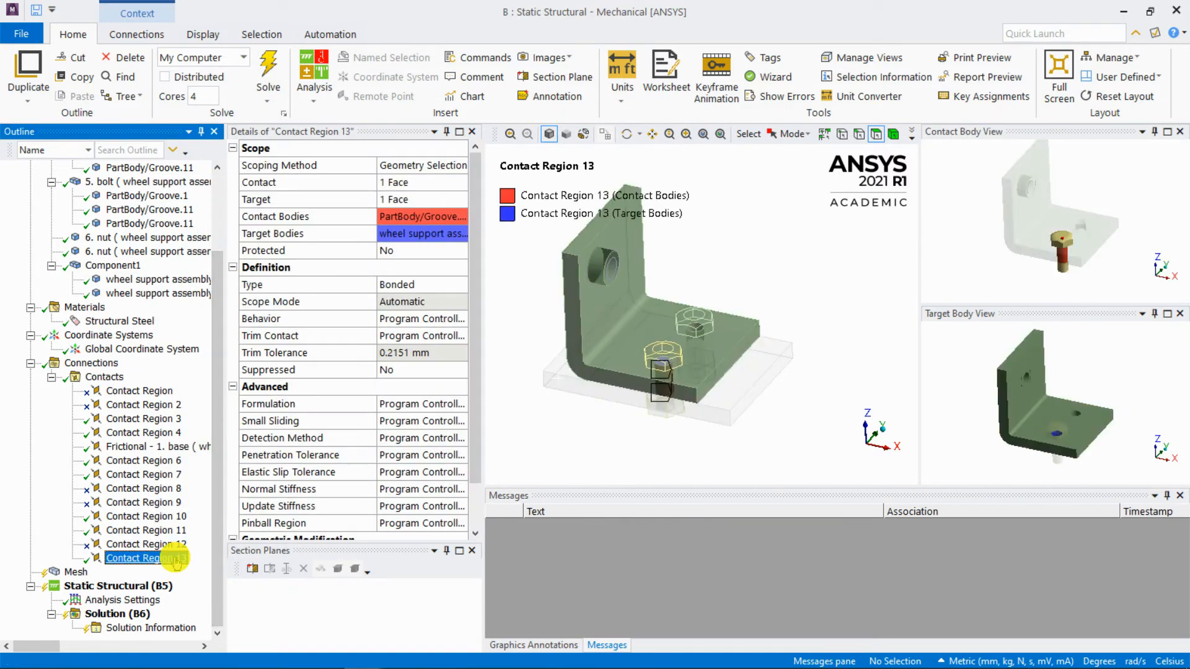
left_click(1094, 230)
middle_click_drag(1094, 230, 1099, 193)
middle_click_drag(1032, 235, 1027, 273)
right_click(172, 559)
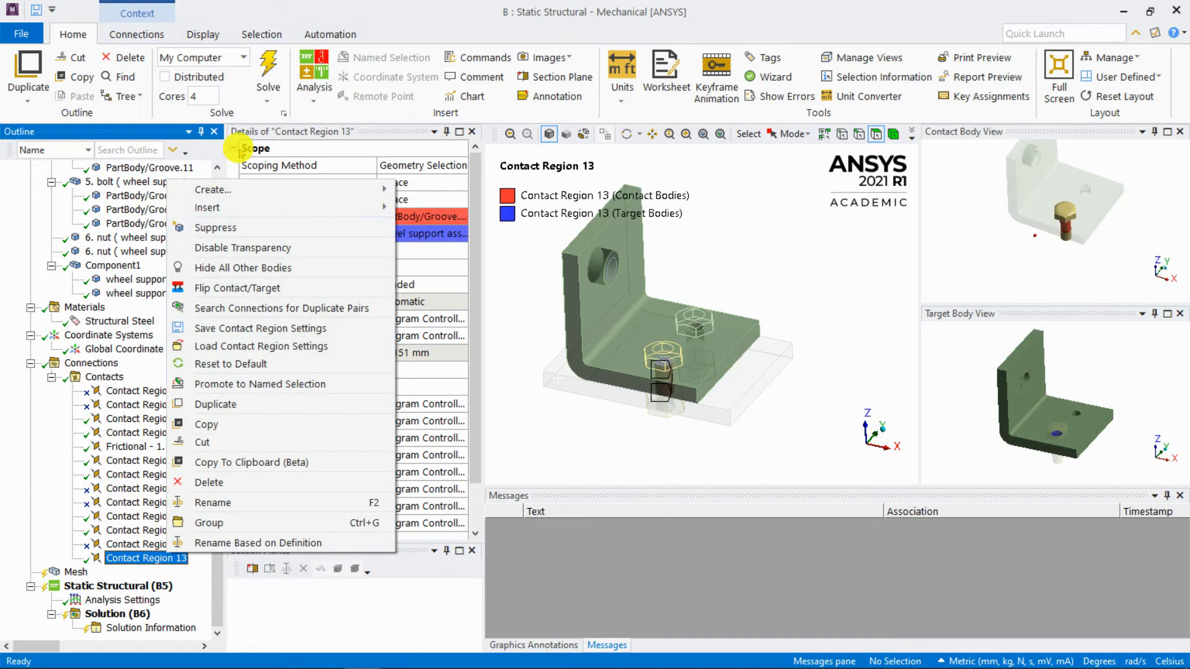
left_click(238, 234)
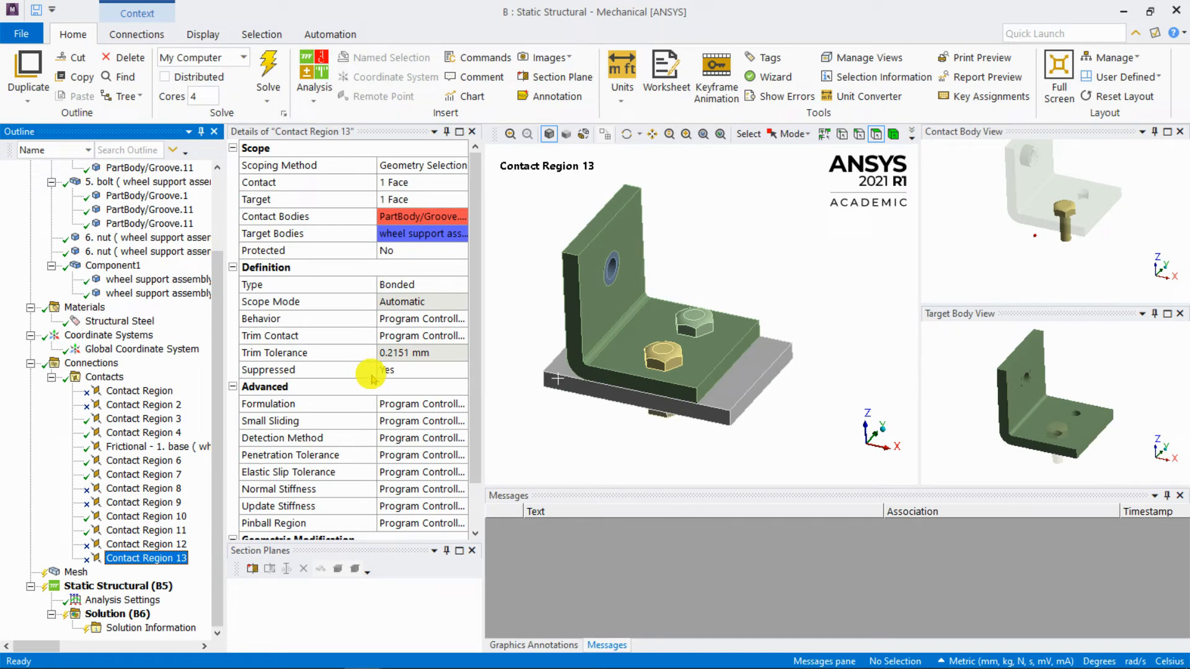
Recheck the remaining active contacts, comparing the bolt head's underside with the whole bracket face targeted in Contact Region 11.
scroll(770, 274, "up", 3)
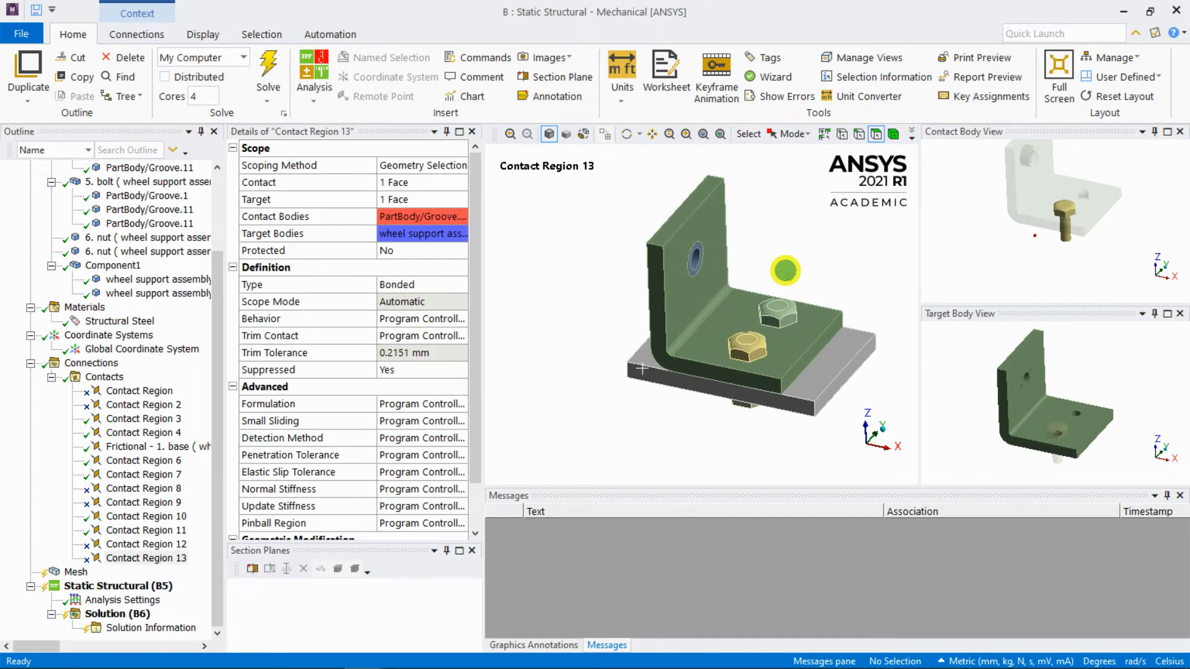
middle_click_drag(801, 358, 770, 316)
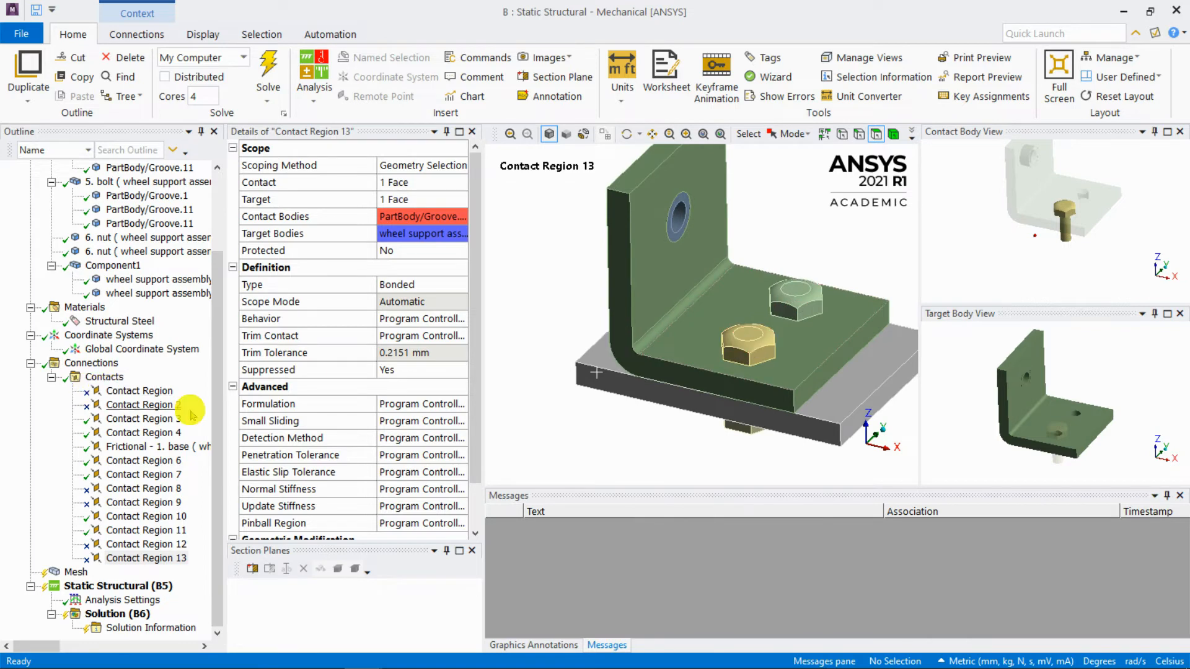
left_click(799, 352)
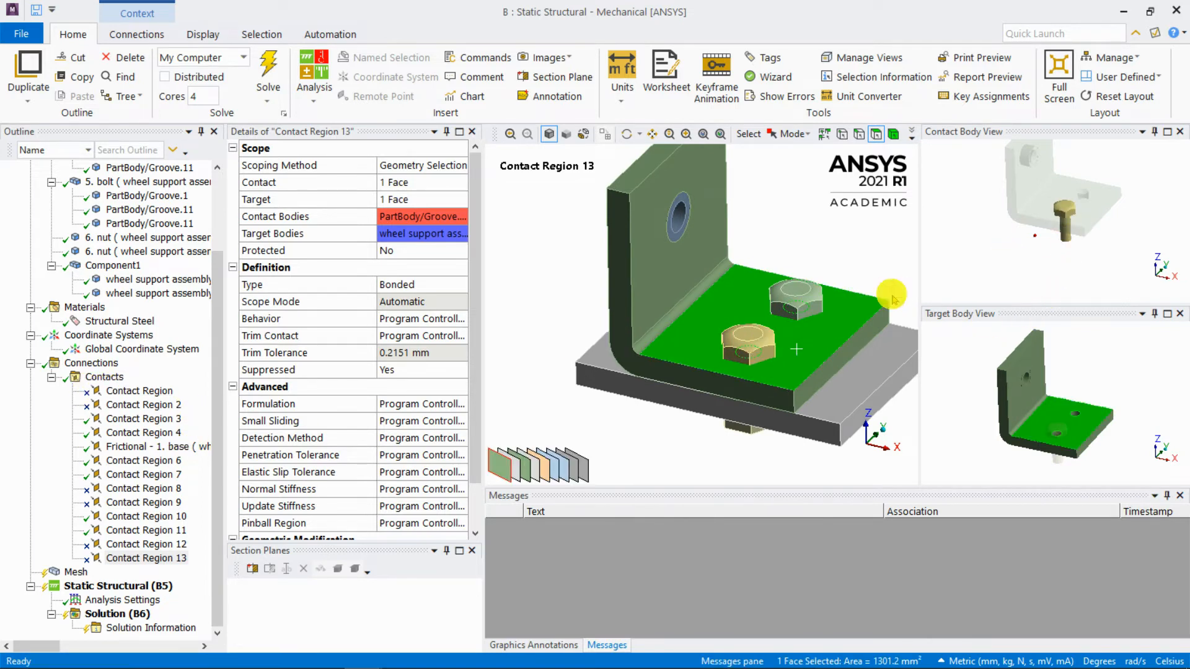
left_click(163, 518)
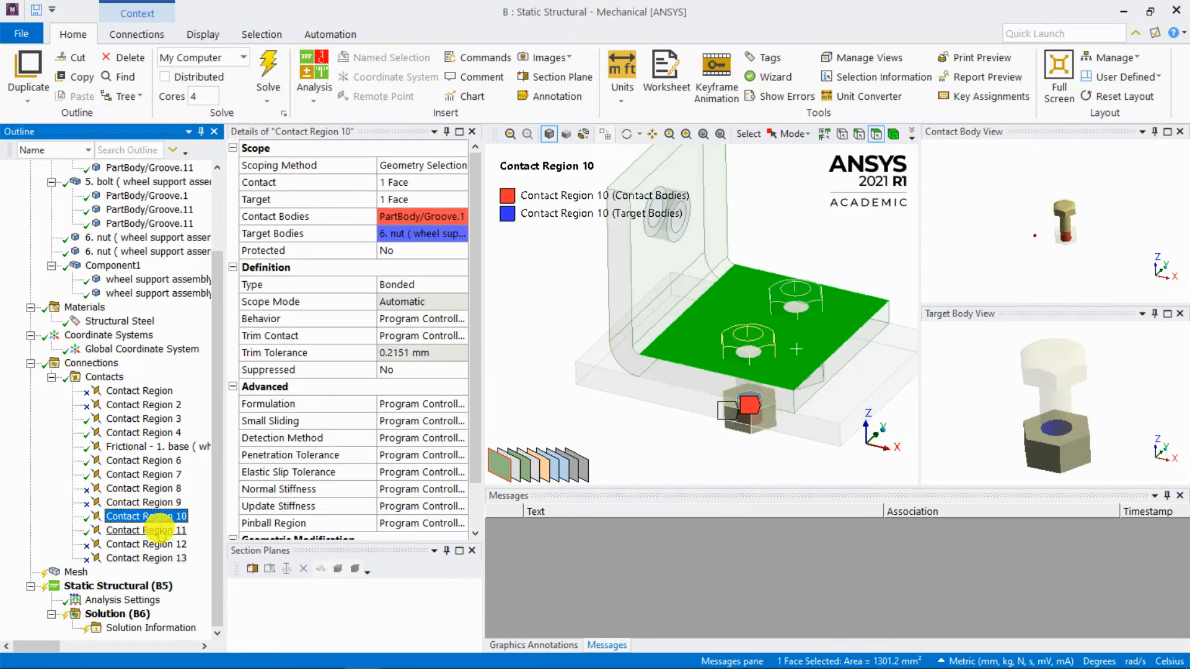
left_click(148, 529)
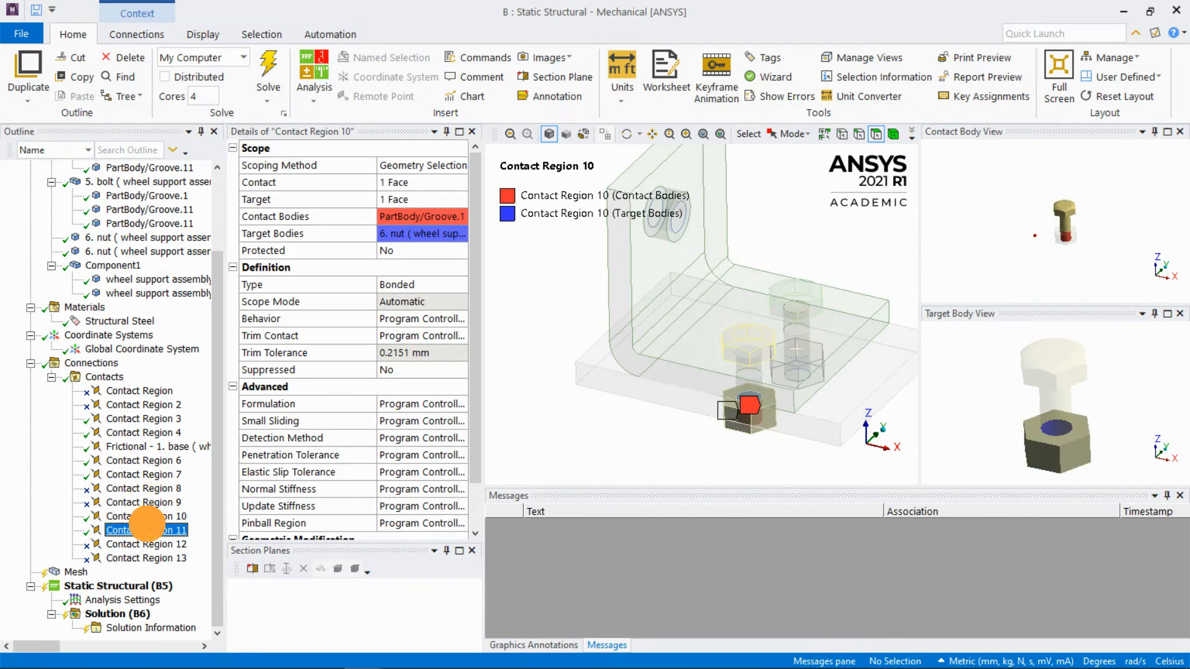
scroll(1070, 229, "up", 8)
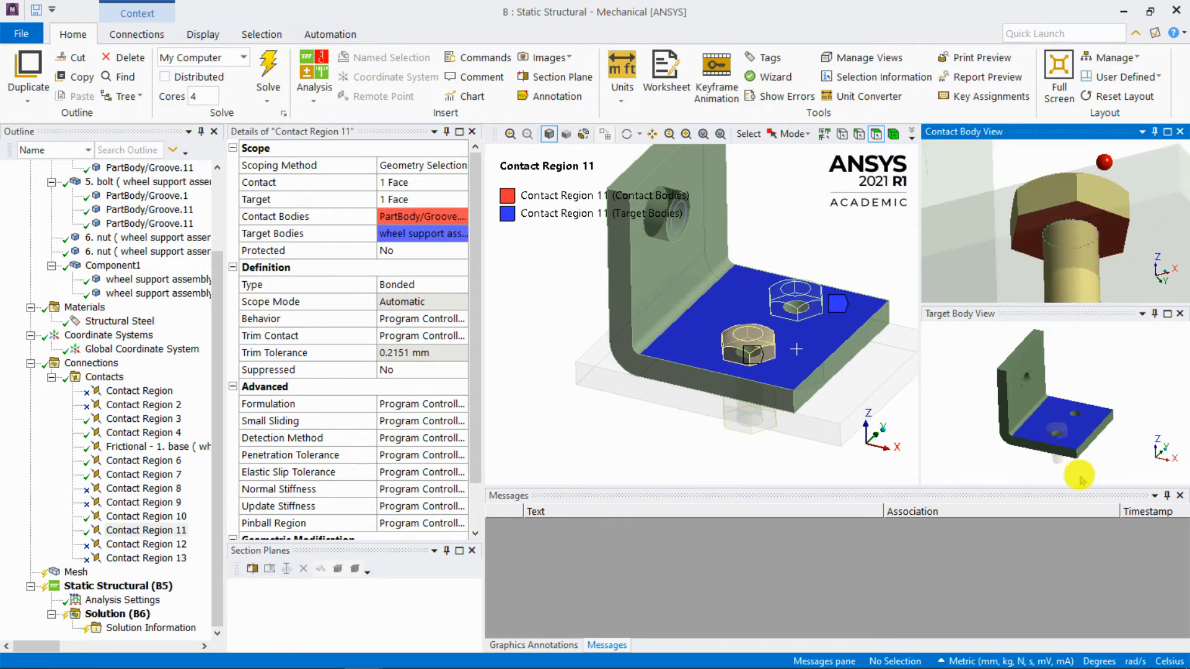
scroll(1091, 381, "up", 6)
scroll(1090, 381, "down", 2)
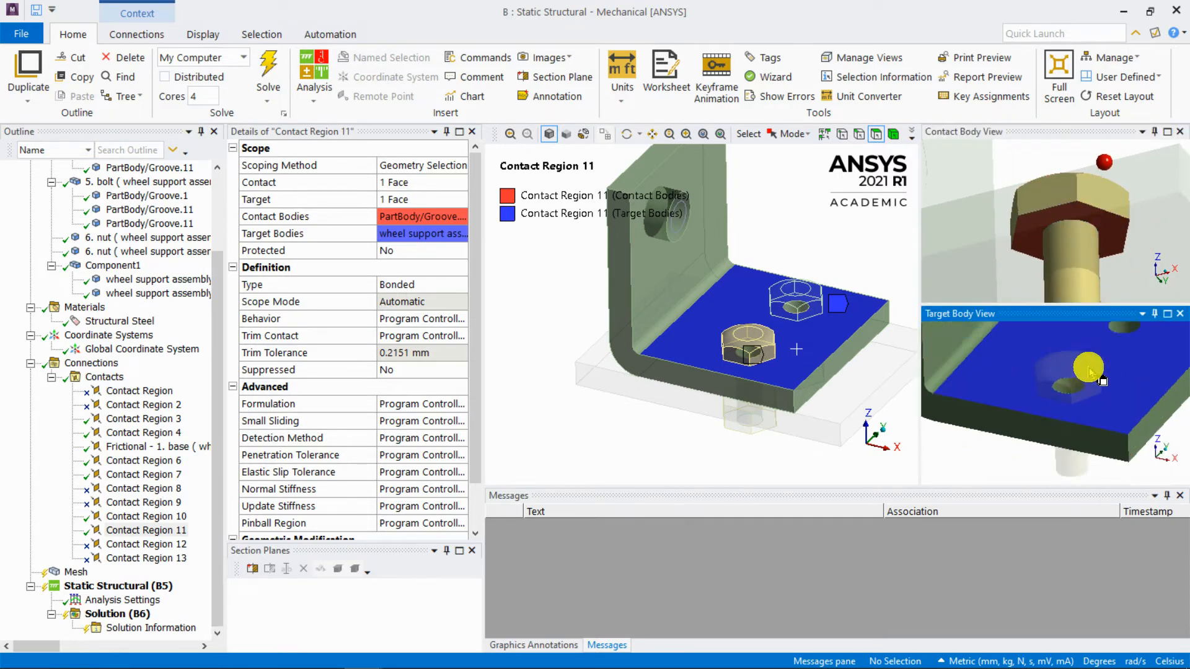
middle_click_drag(1082, 362, 1080, 382, "ctrl")
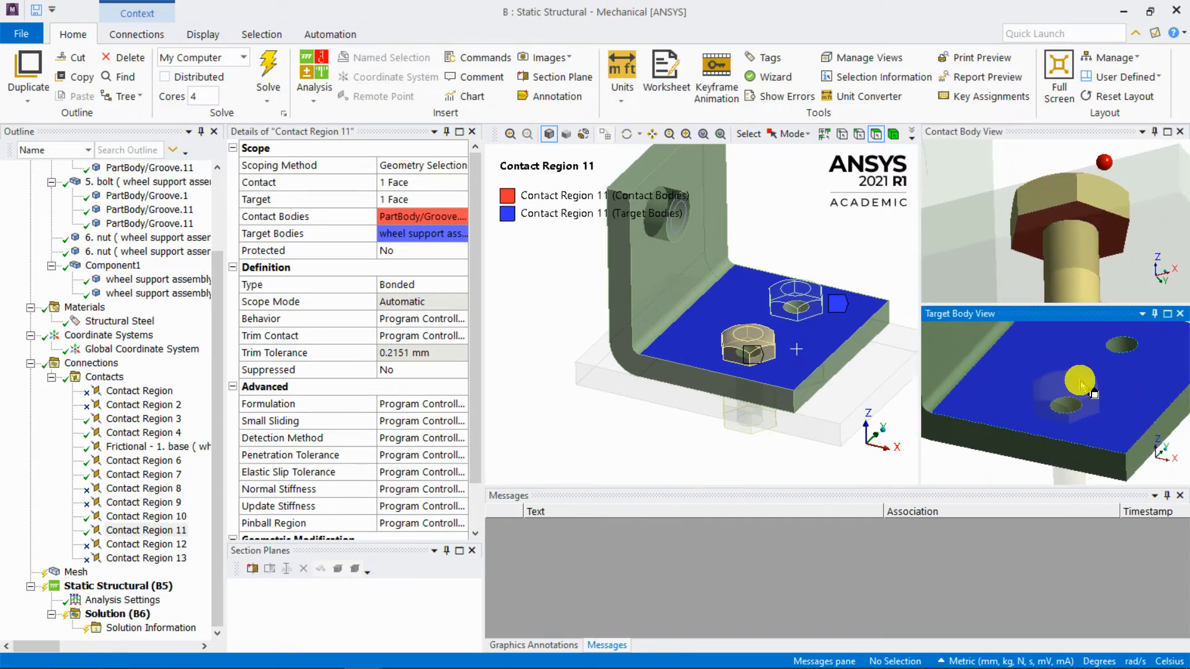
Review the available contact types for Contact Region 11 and examine the bolt head against the bracket face without changing the definition.
left_click(461, 285)
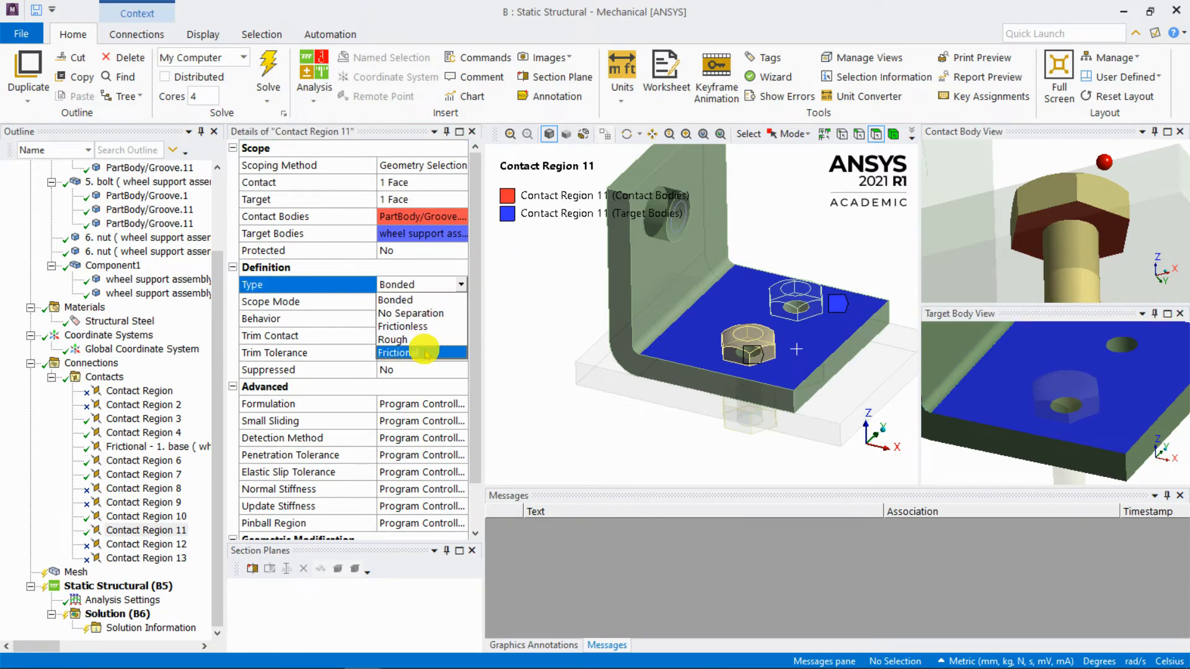
left_click(526, 303)
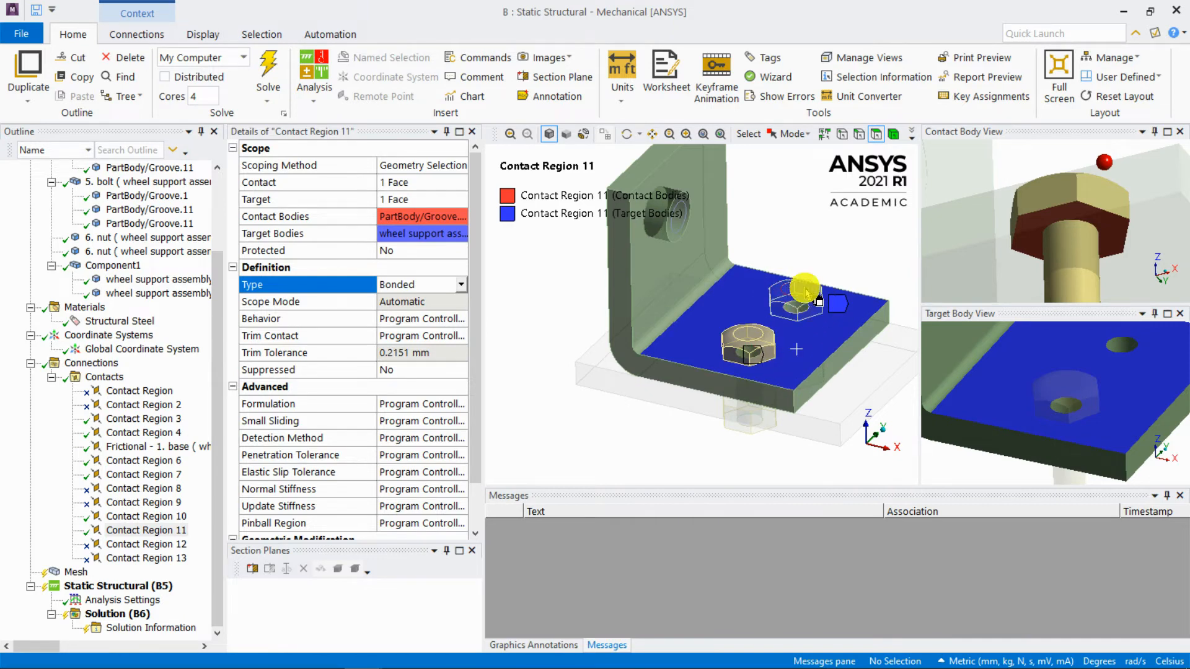
middle_click_drag(796, 323, 788, 290)
scroll(722, 267, "down", 2)
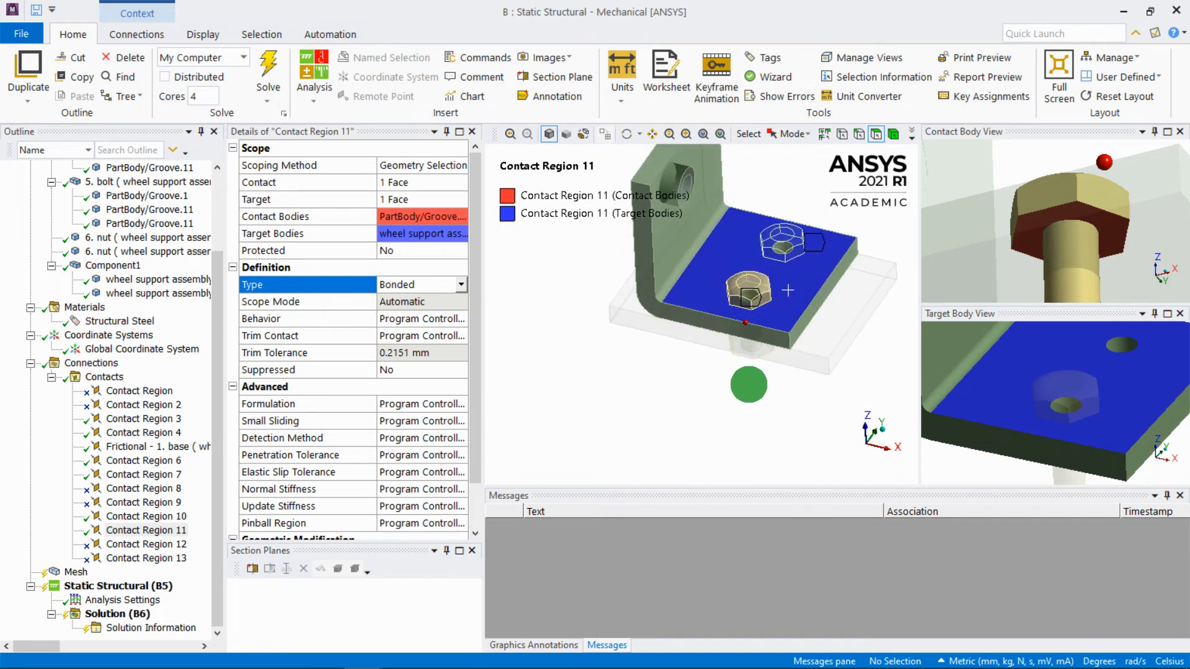
middle_click_drag(782, 243, 723, 285)
scroll(755, 303, "up", 3)
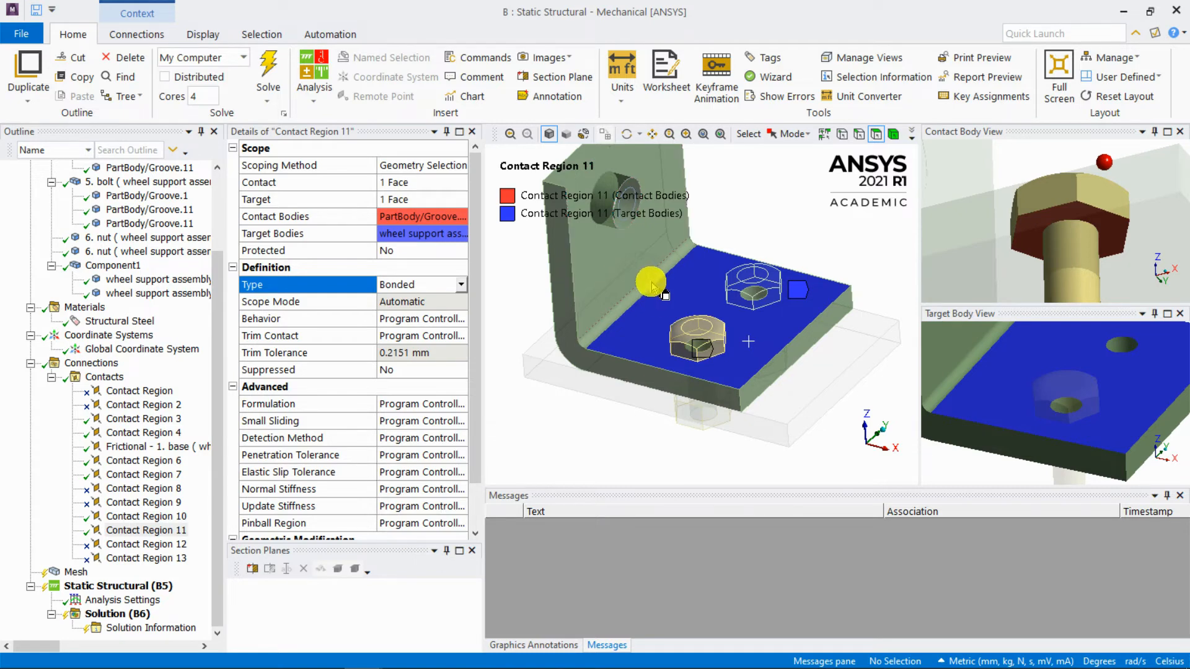
scroll(699, 366, "up", 5)
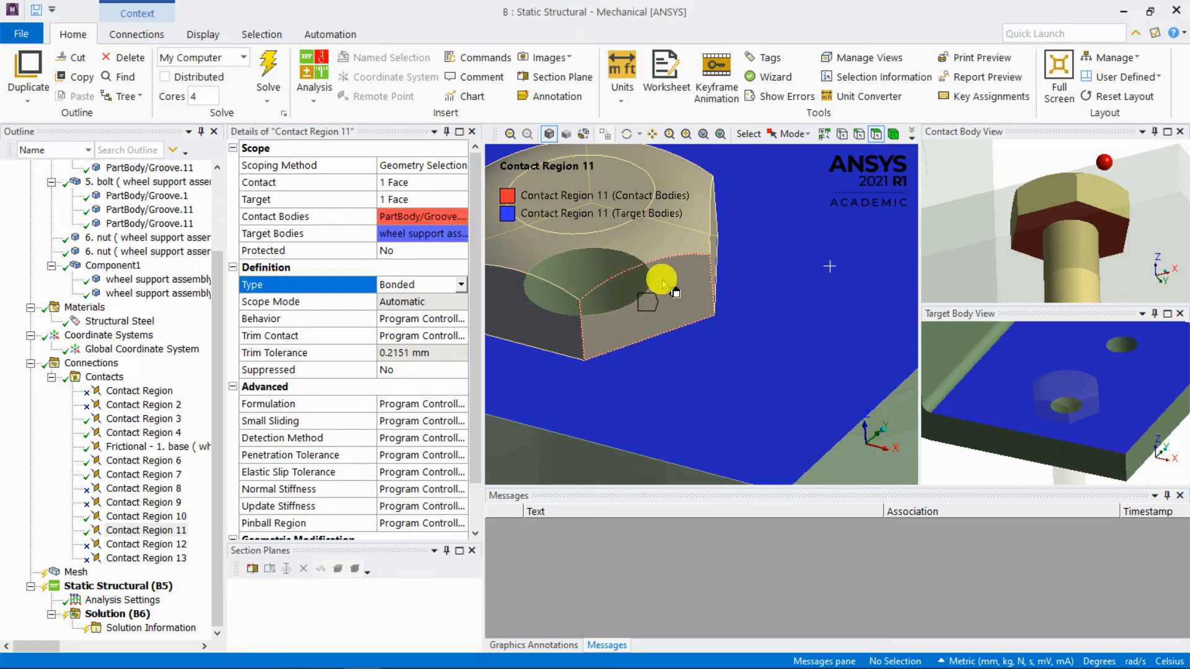
middle_click_drag(616, 282, 748, 347, "ctrl")
scroll(722, 310, "down", 5)
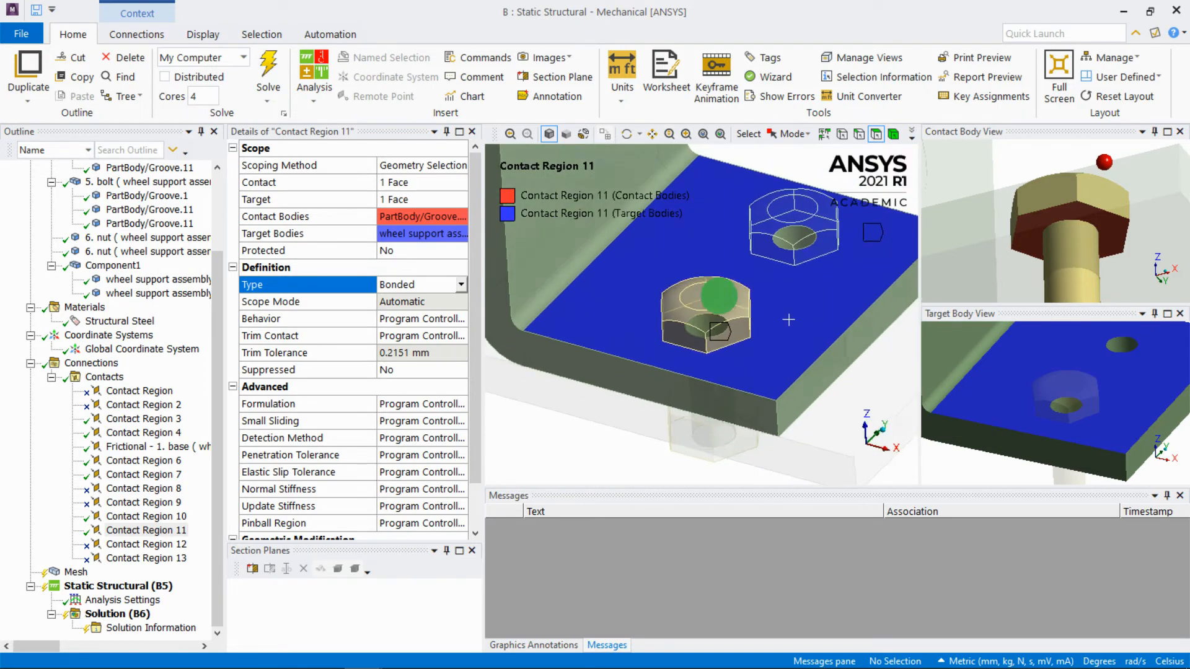
scroll(722, 295, "down", 3)
scroll(726, 301, "up", 1)
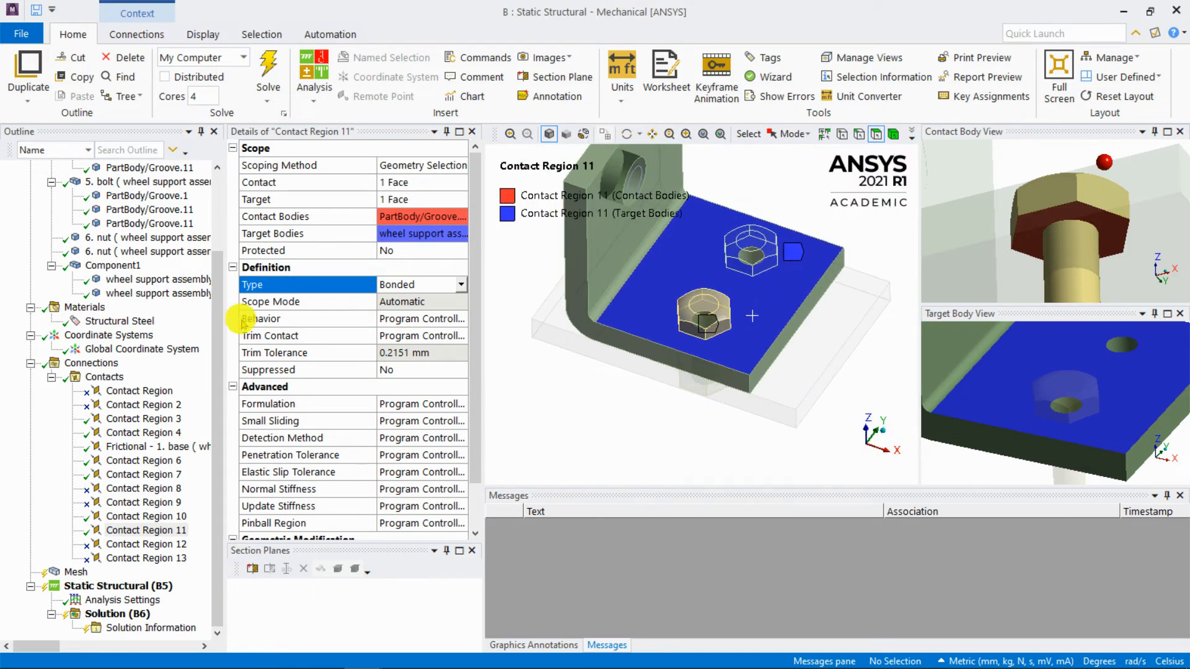
left_click_drag(217, 366, 192, 425)
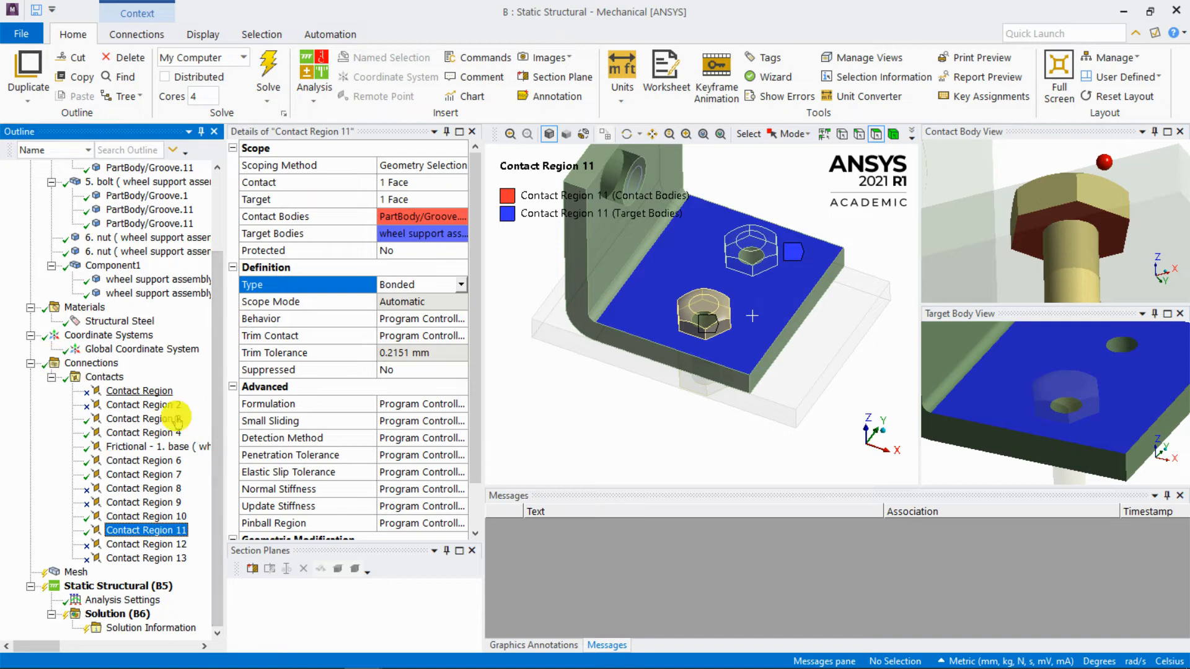
Insert a mesh method scoped to three bodies: the ring in the bracket's upright hole, the bracket and the base plate.
left_click(75, 571)
scroll(864, 227, "down", 3)
middle_click_drag(755, 273, 755, 224)
right_click(71, 571)
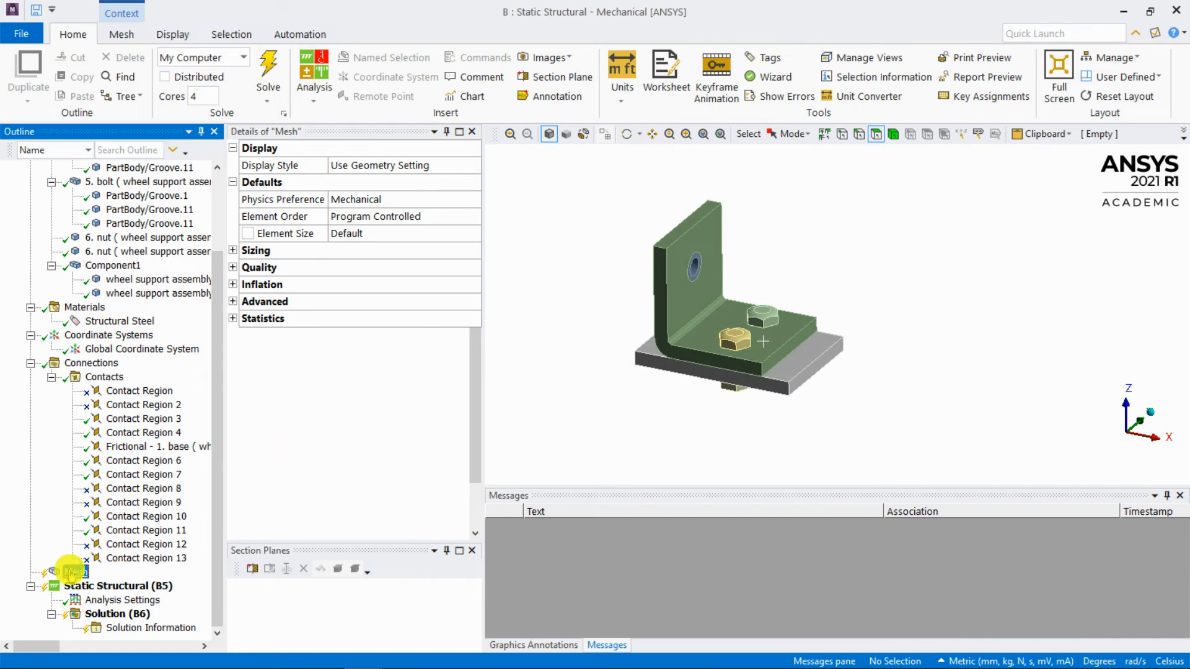
mouse_move(259, 374)
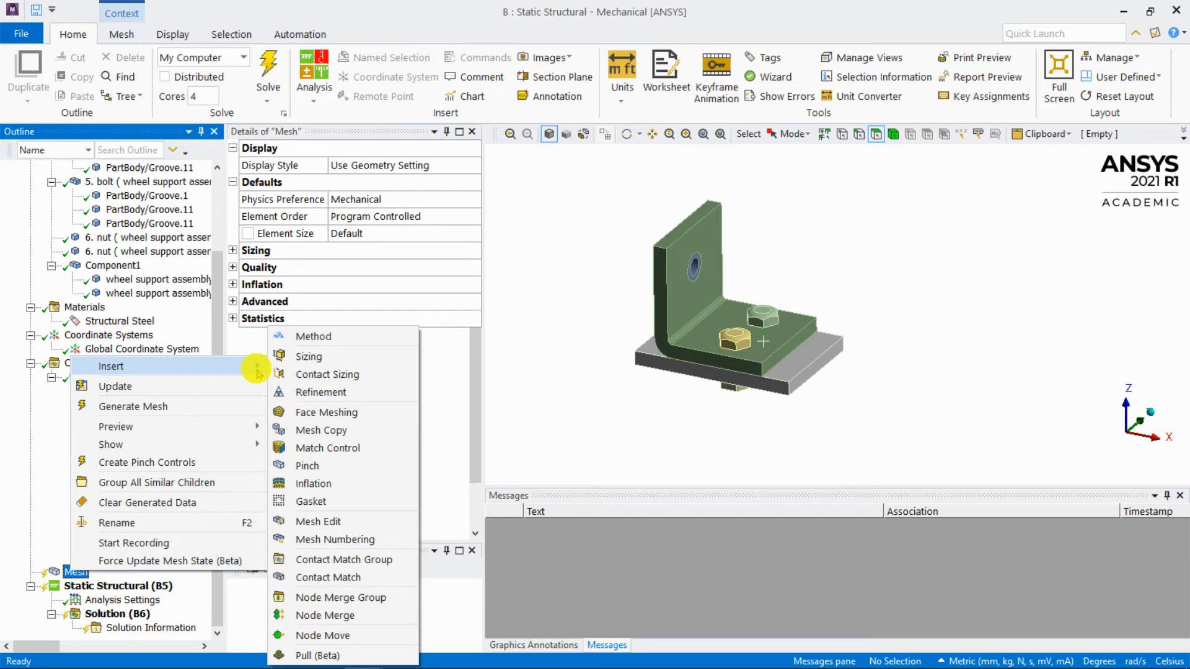
left_click(325, 335)
left_click(391, 182)
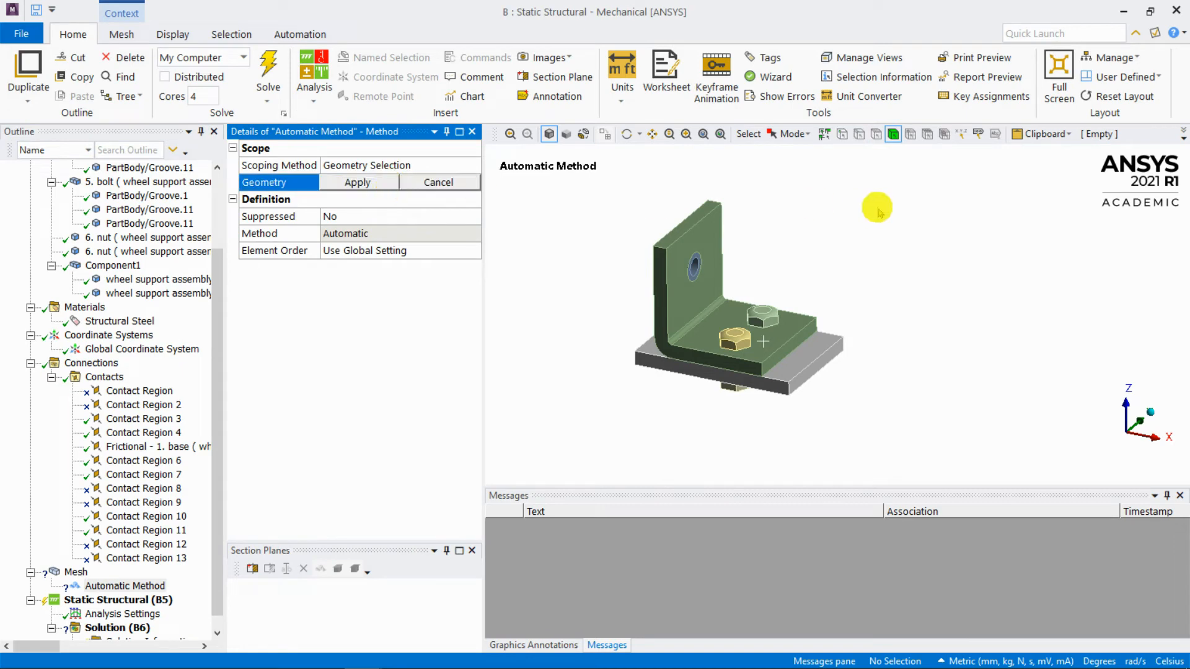
left_click(697, 269)
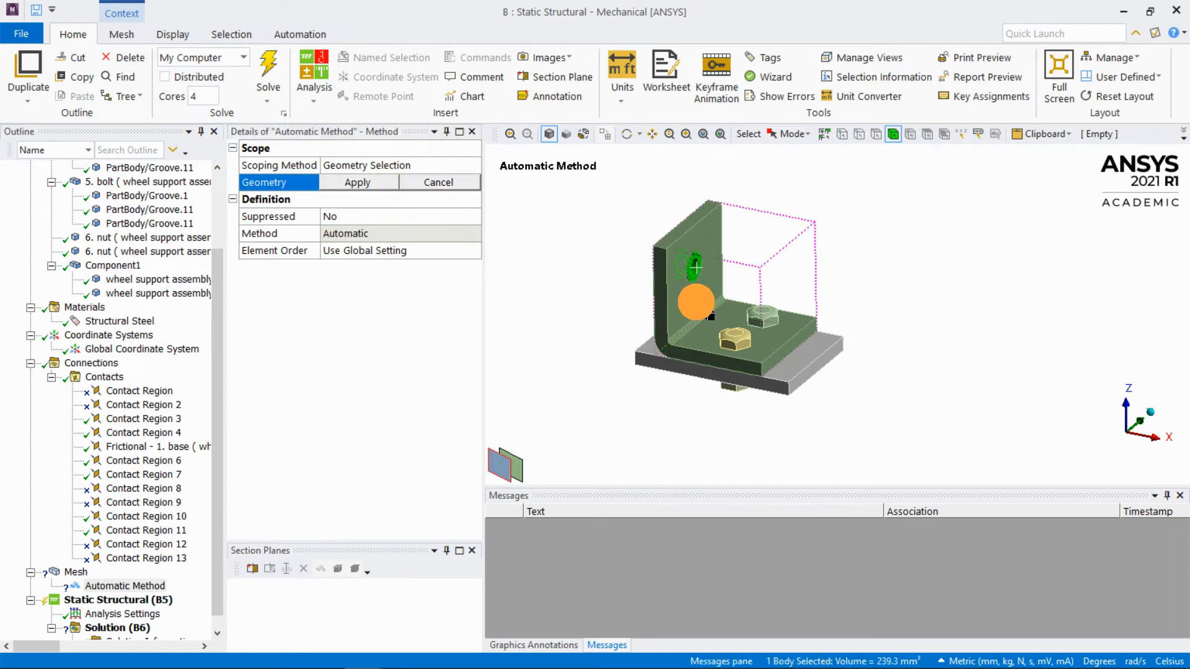
left_click(697, 303, "ctrl")
left_click(669, 372, "ctrl")
left_click(366, 182)
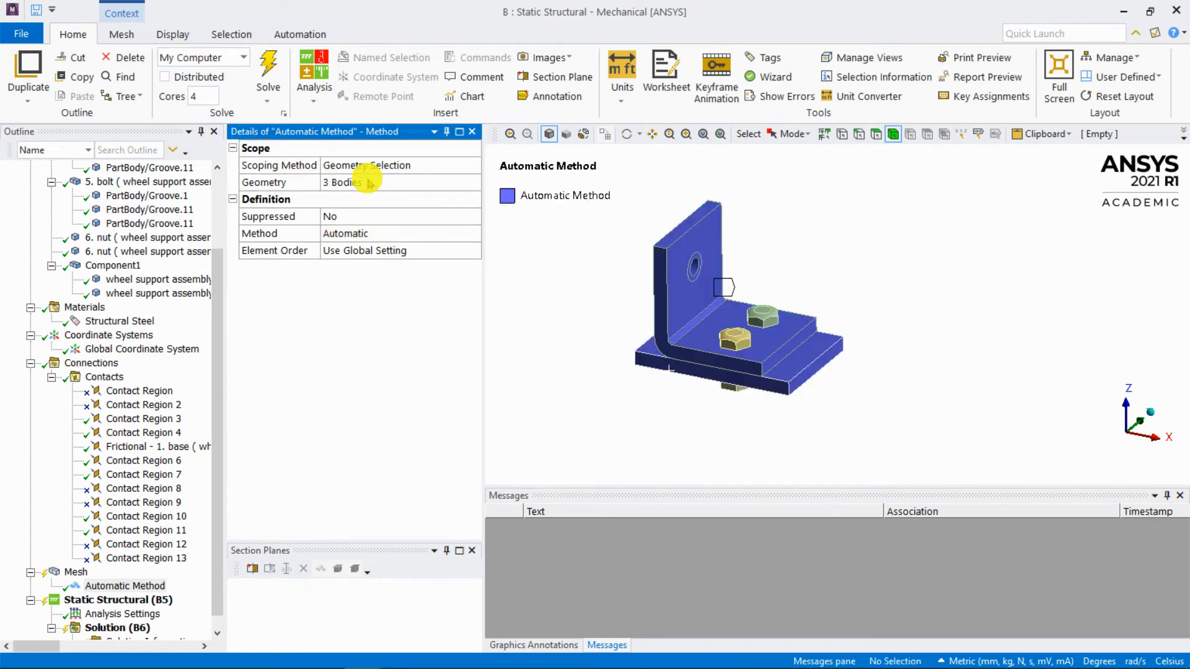
Set the mesh method for the three selected bodies to MultiZone.
left_click(471, 233)
left_click(475, 233)
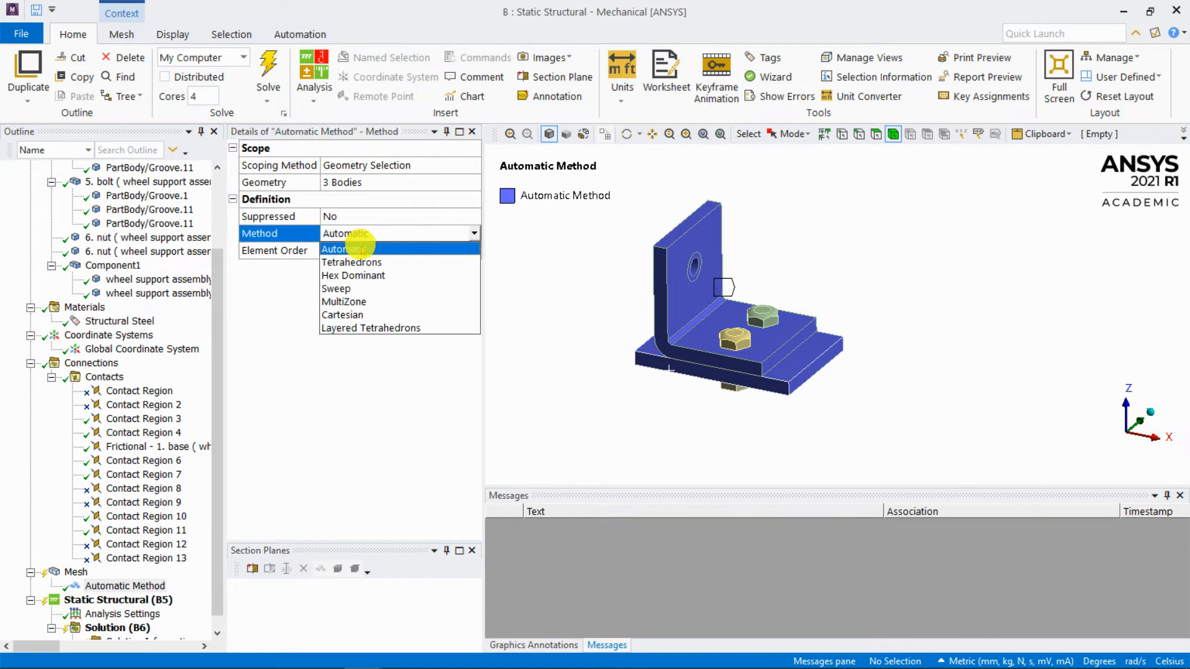
left_click(388, 301)
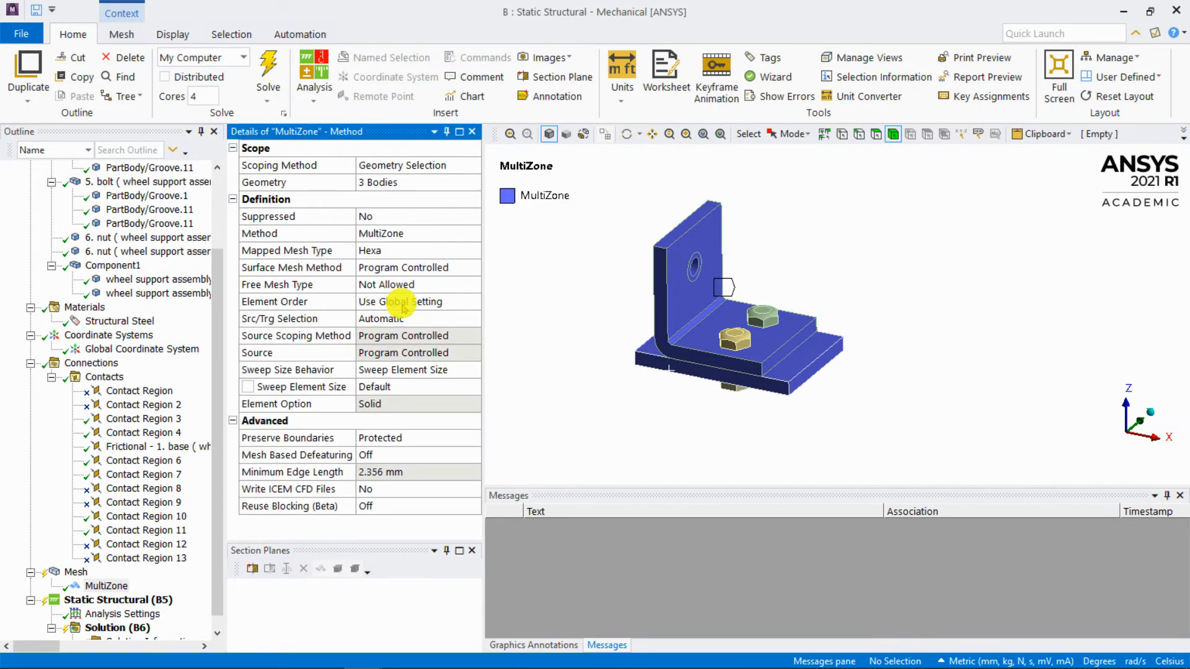
left_click(601, 337)
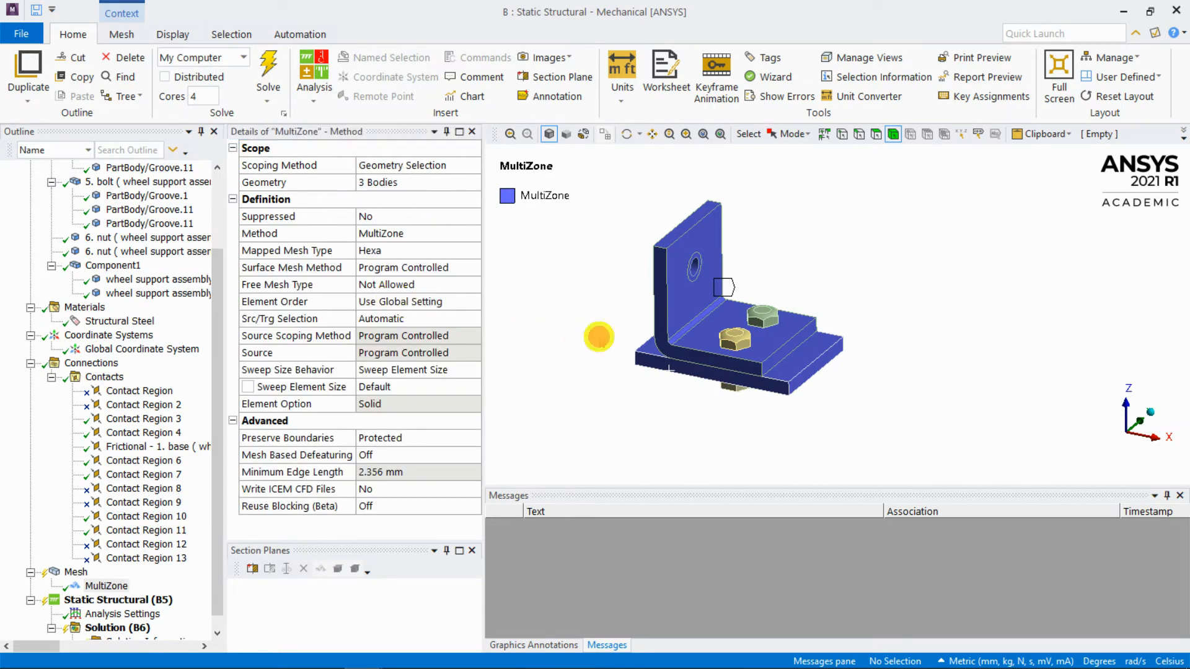
Insert a sizing control under the mesh.
left_click(73, 572)
right_click(74, 571)
mouse_move(203, 361)
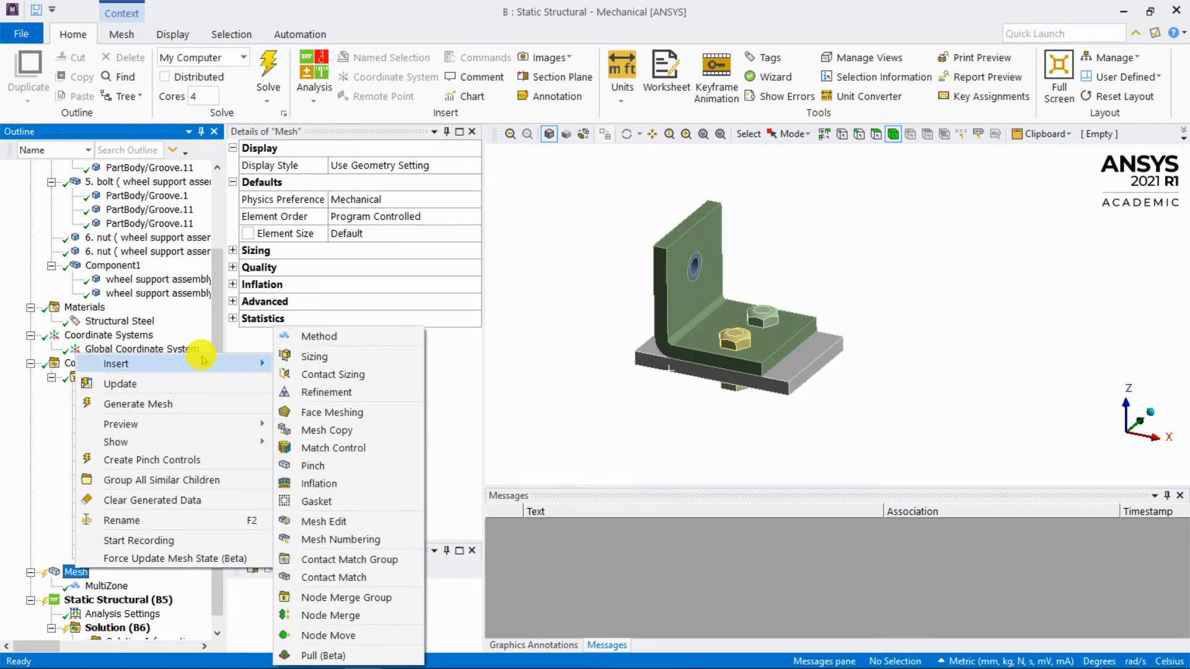
left_click(310, 356)
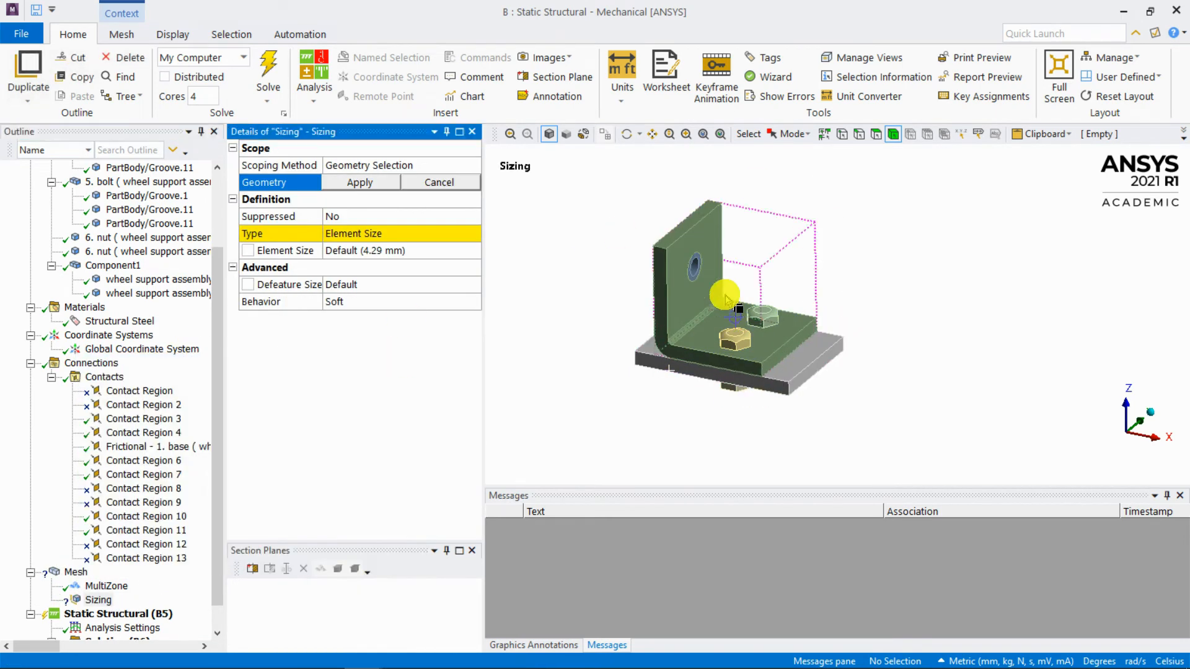
Hide the bracket, the ring in its upright hole and the base plate, leaving only the bolts and nuts.
scroll(709, 332, "up", 5)
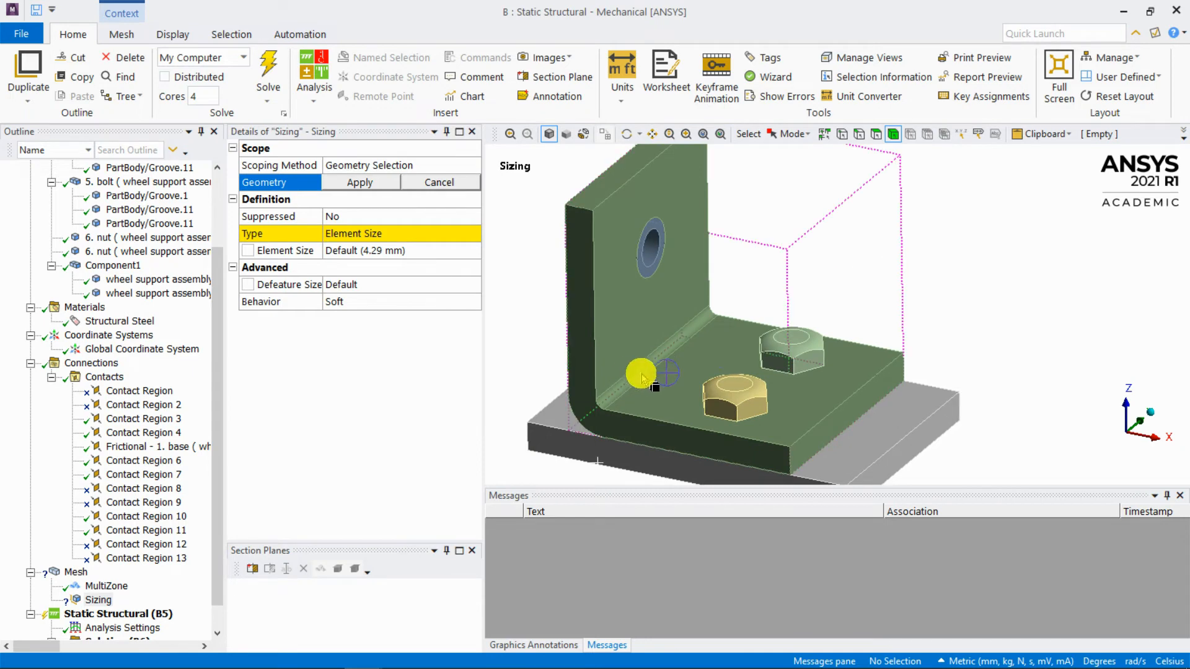
left_click(642, 374)
right_click(642, 375)
left_click(592, 429)
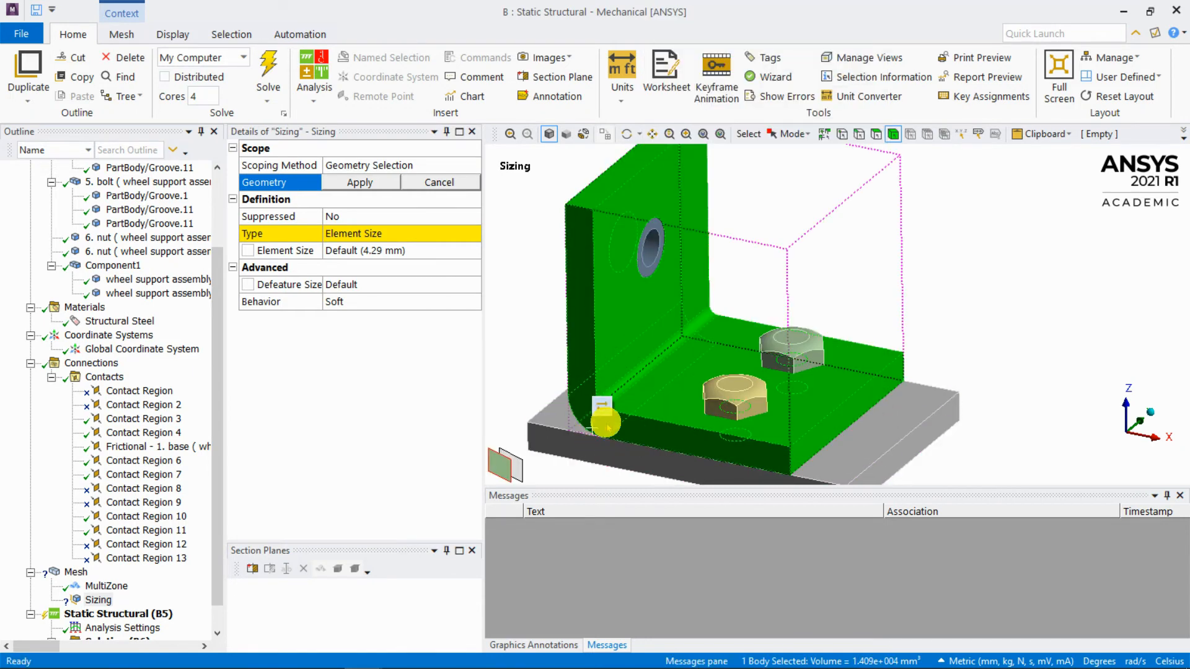
left_click(604, 425, "ctrl")
right_click(642, 266)
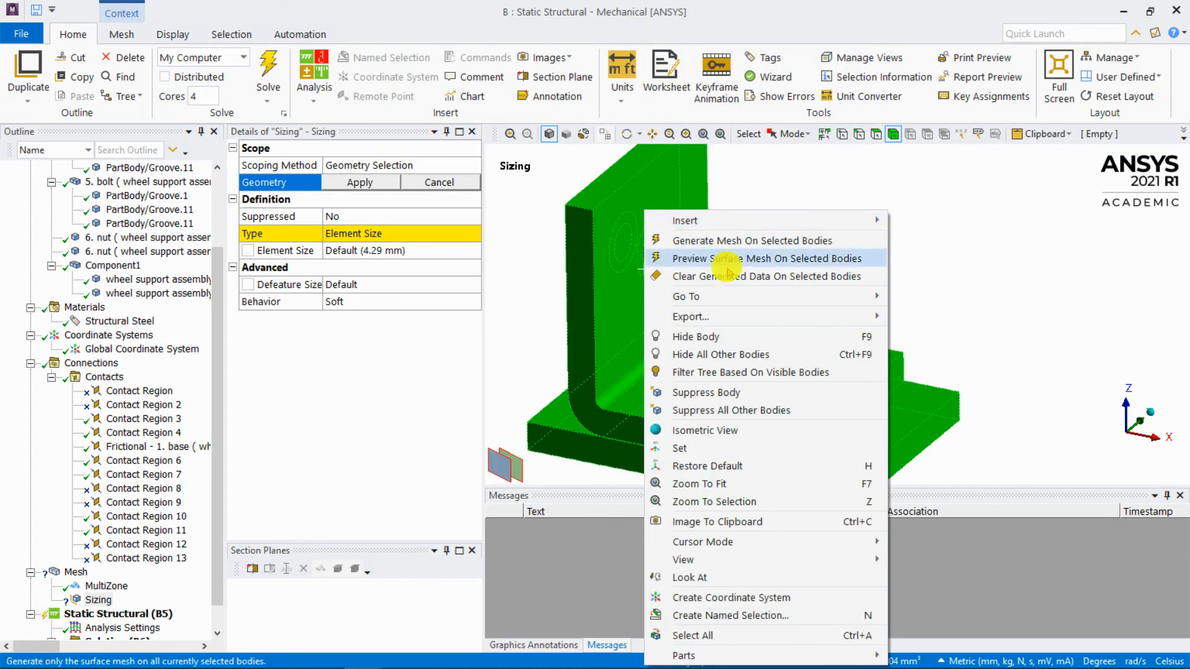
left_click(690, 337)
Scope the sizing control to all visible bolt and nut bodies and set its element size to 1.5 mm.
right_click(696, 240)
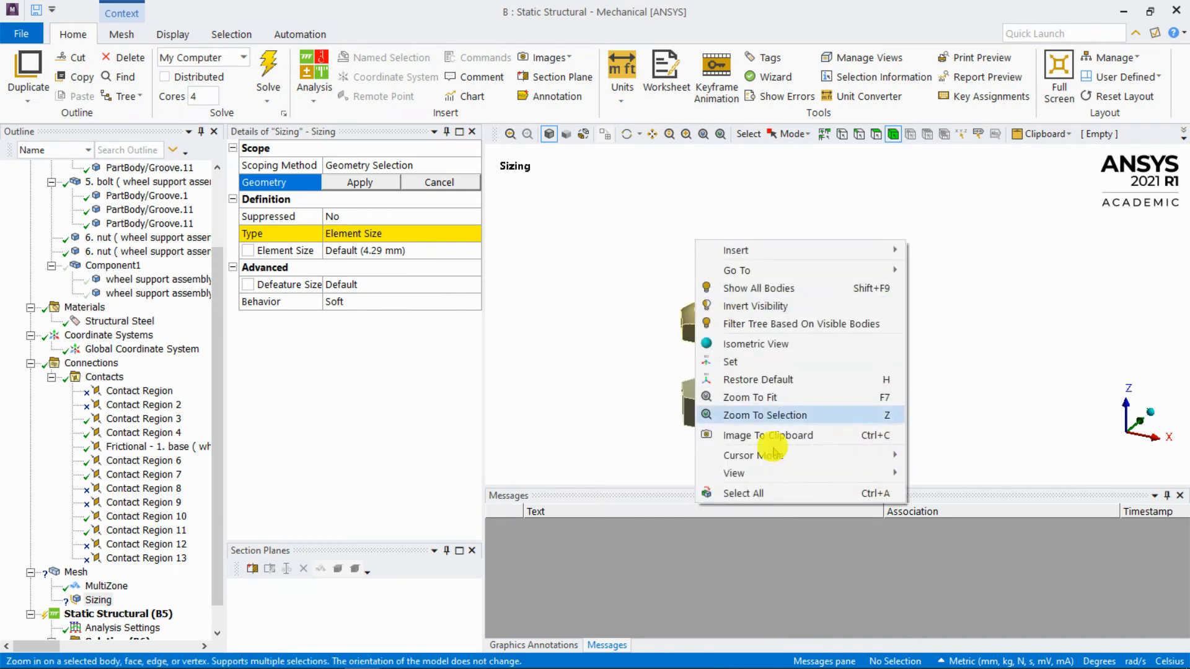
left_click(787, 493)
left_click(374, 182)
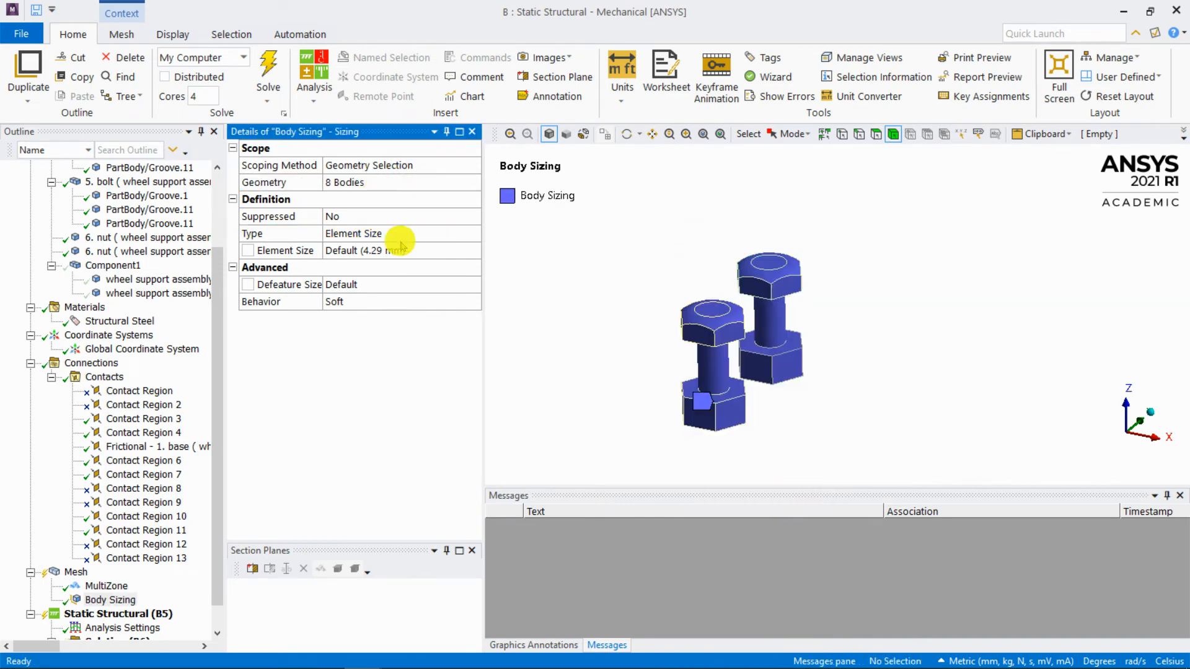
left_click(405, 250)
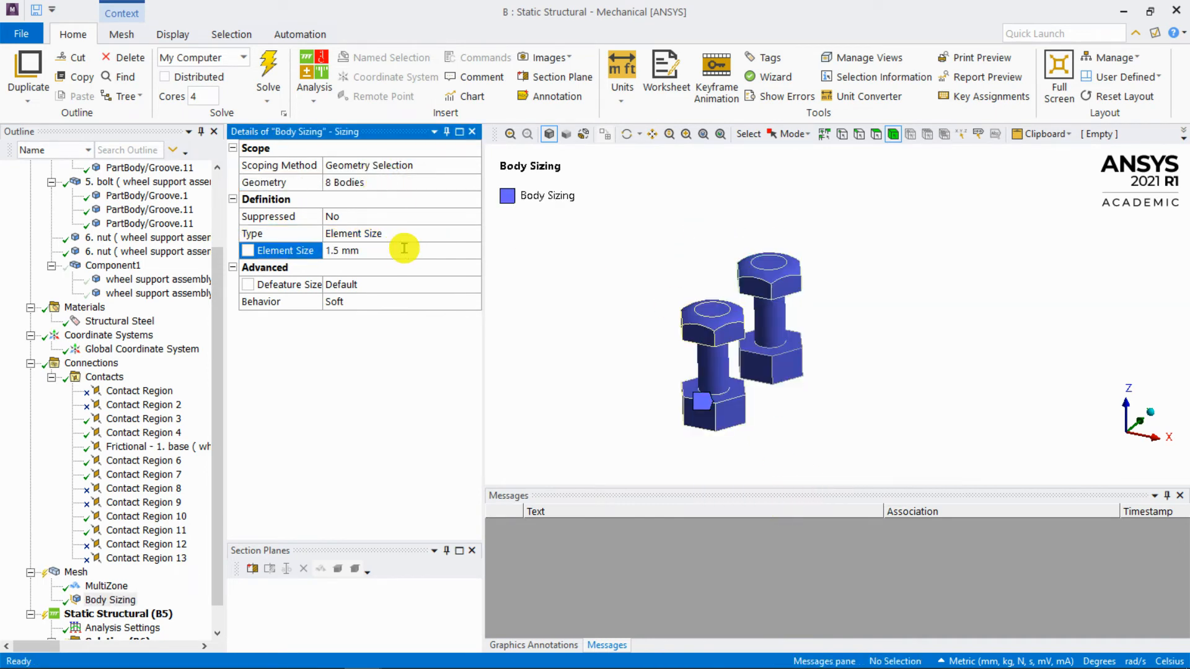
left_click(594, 328)
Show all bodies again and set the global mesh element size to 3 mm.
right_click(575, 236)
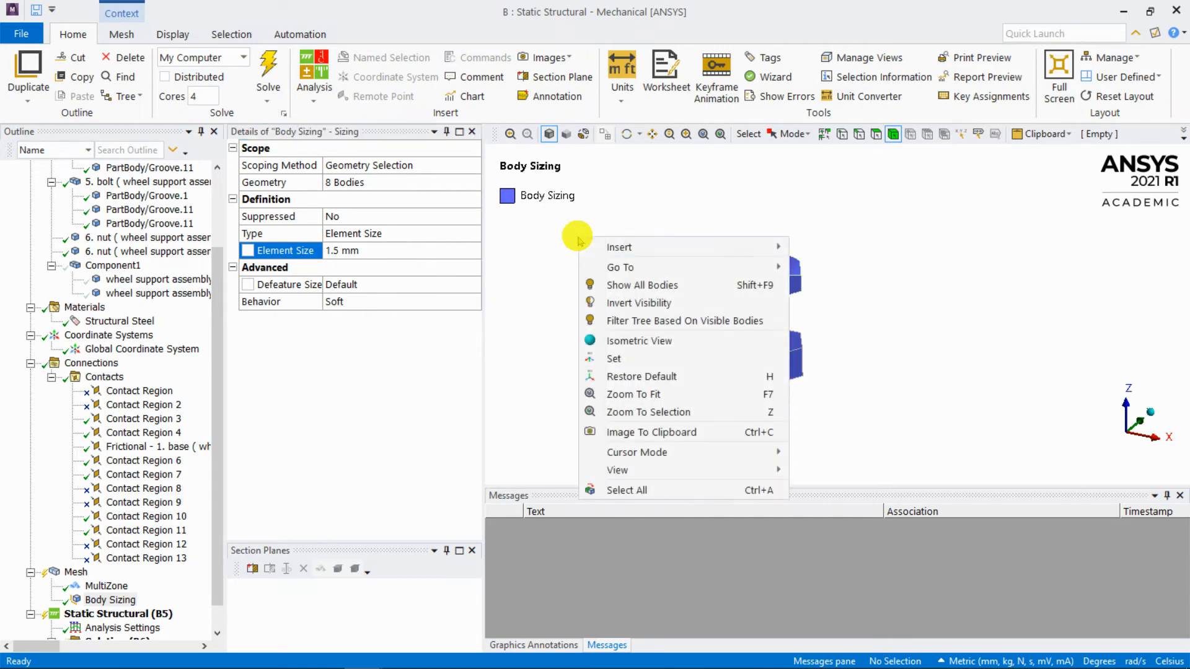
left_click(638, 283)
left_click(75, 572)
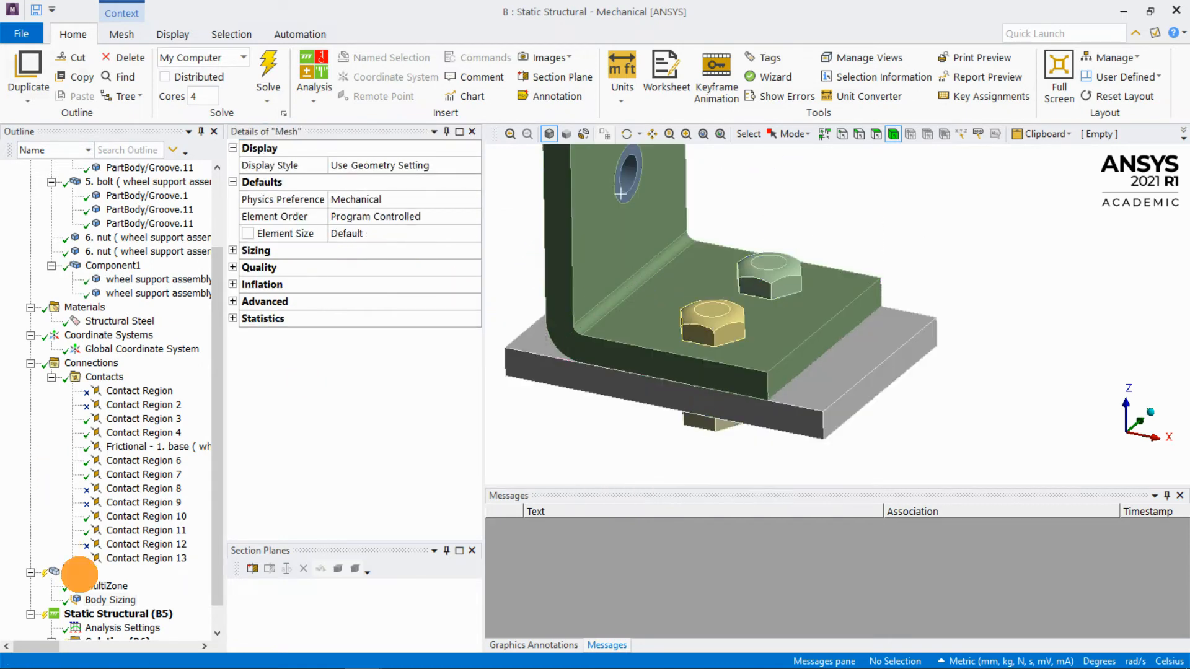
left_click(391, 234)
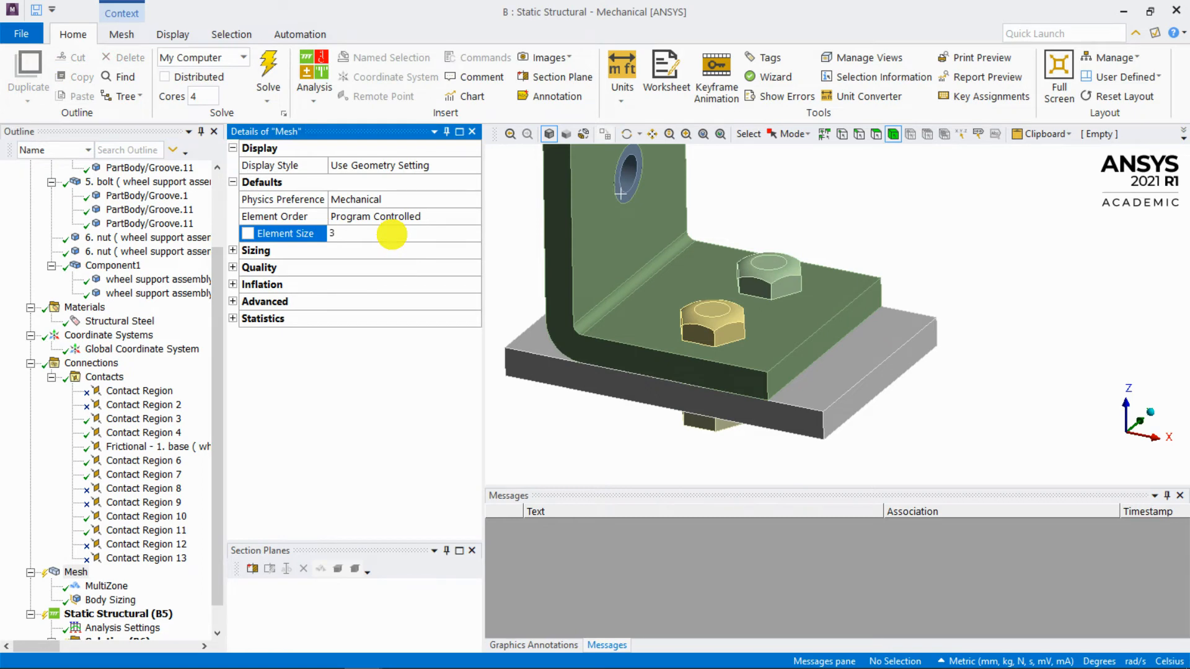
Generate the mesh and inspect it on the whole bracket assembly.
right_click(75, 572)
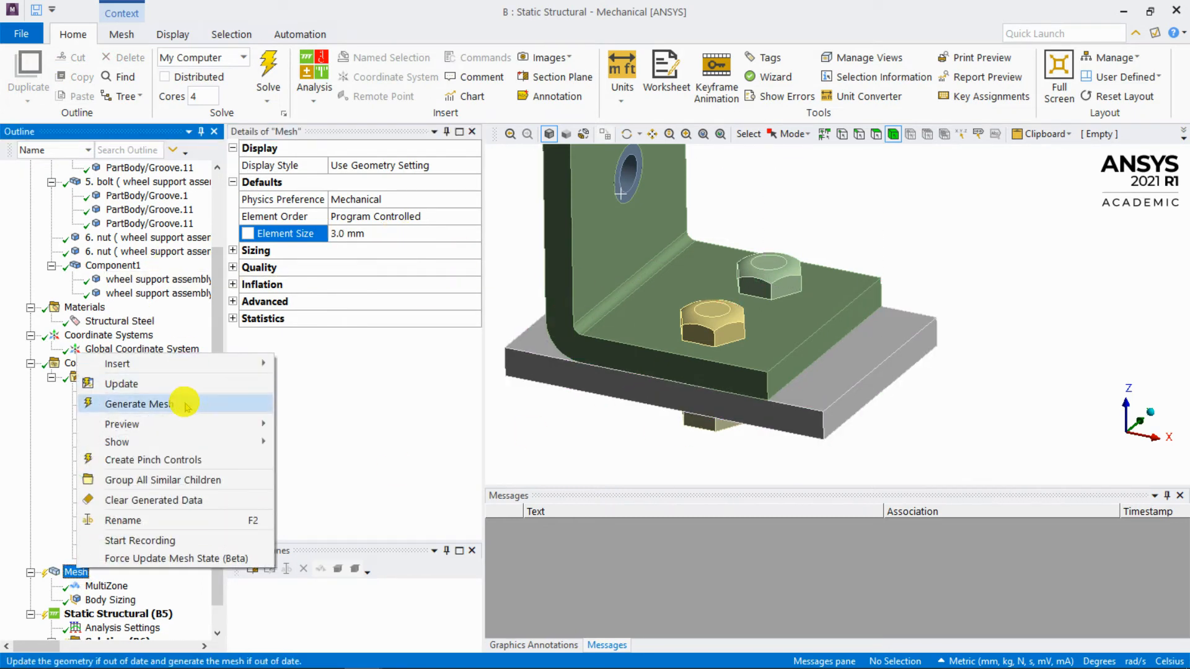
left_click(138, 404)
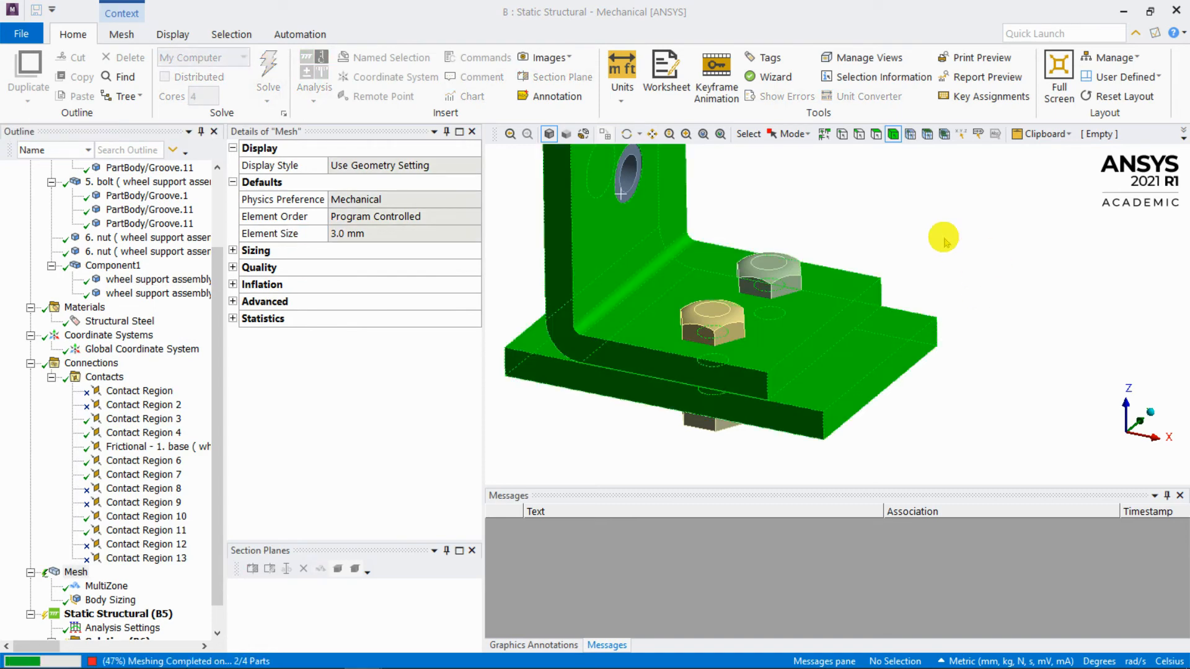
middle_click_drag(753, 237, 755, 276)
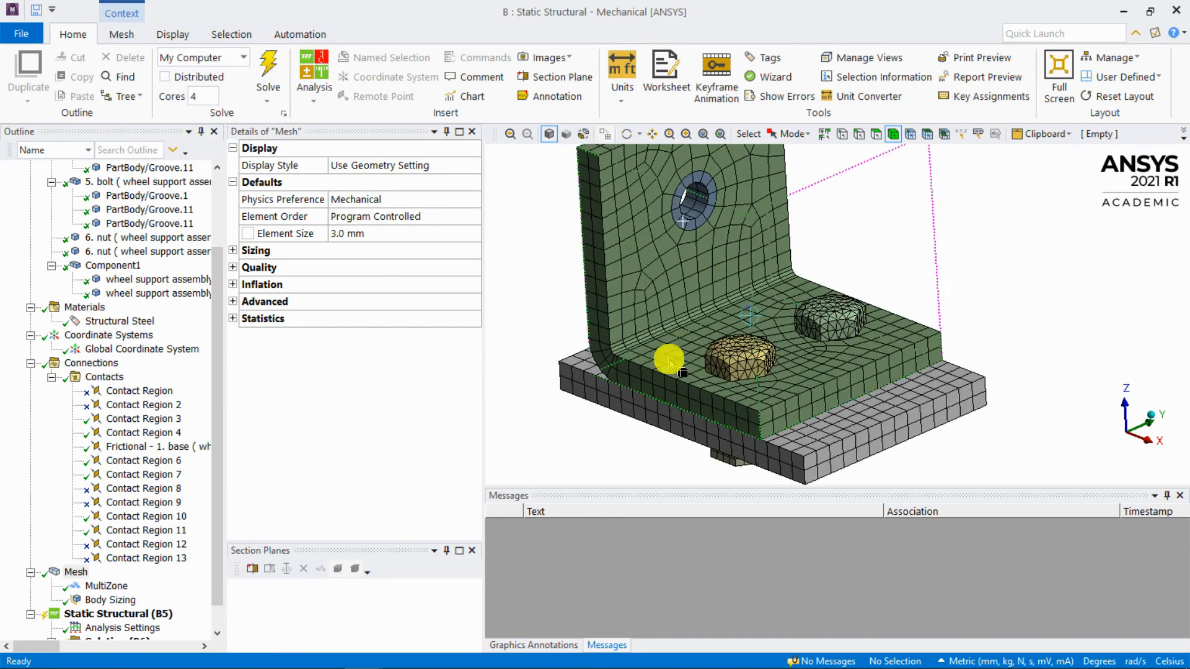
middle_click_drag(621, 322, 731, 421)
middle_click_drag(779, 229, 646, 151)
Hide the meshed bracket and base plate to expose the bolts and nuts.
left_click(659, 319)
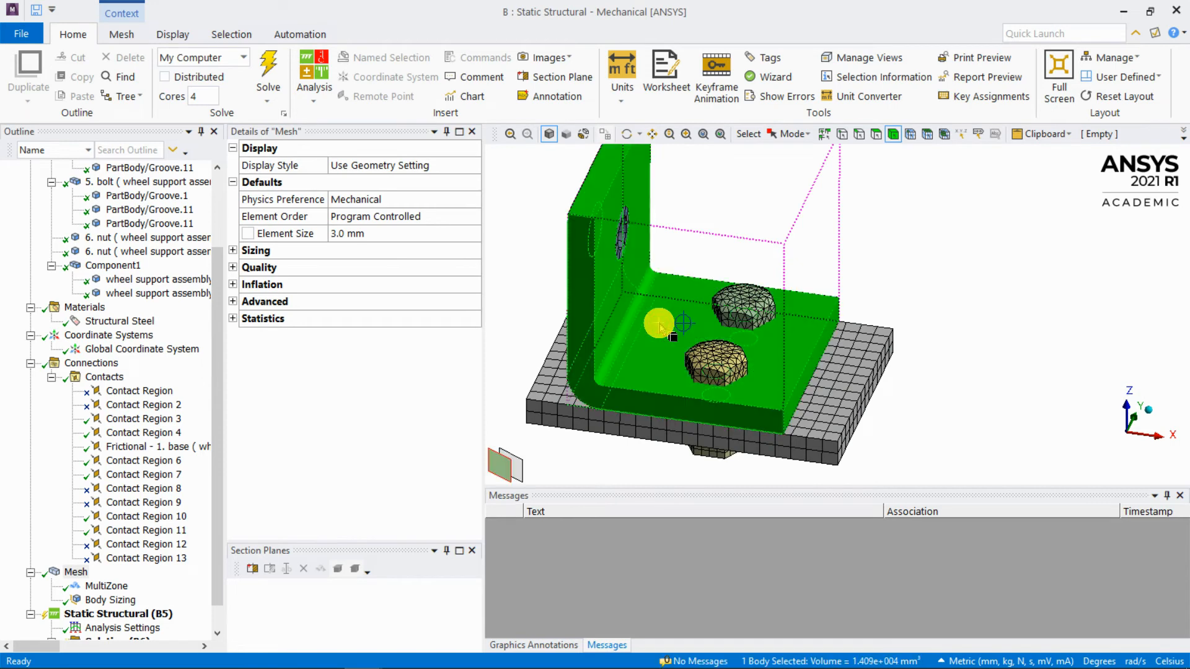
left_click(622, 422, "ctrl")
right_click(622, 423)
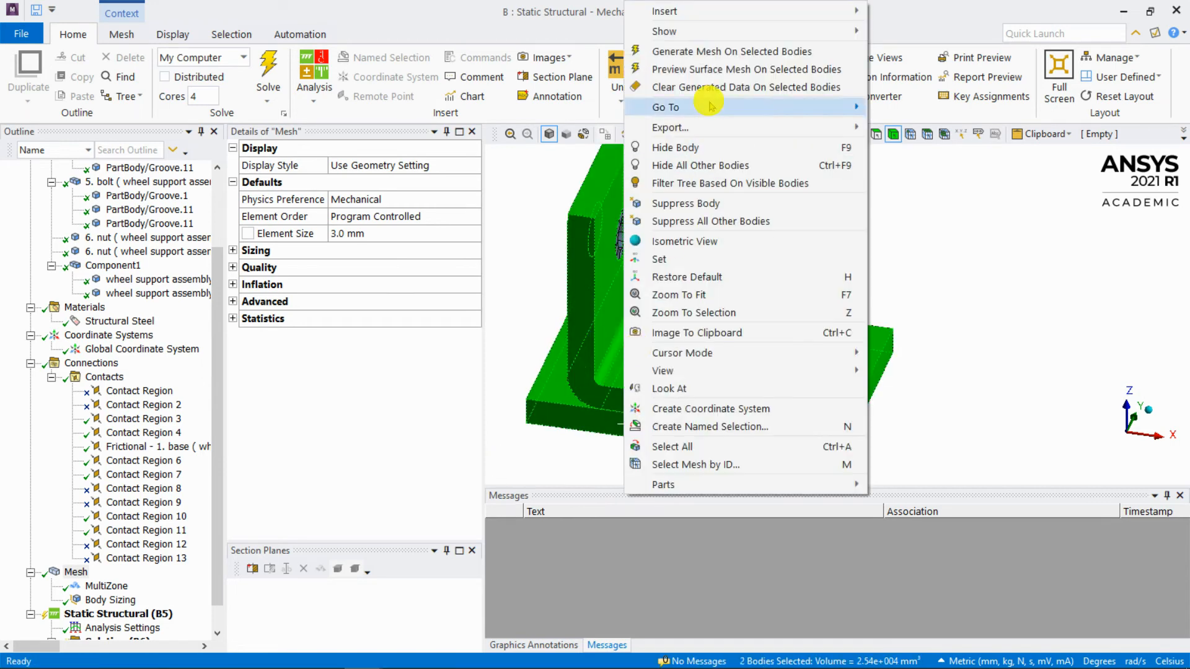
left_click(700, 148)
Examine the mesh on the bolt heads, shanks and nuts from below, the front and above.
middle_click_drag(768, 317, 799, 218)
scroll(770, 322, "up", 4)
middle_click_drag(722, 409, 756, 319, "ctrl")
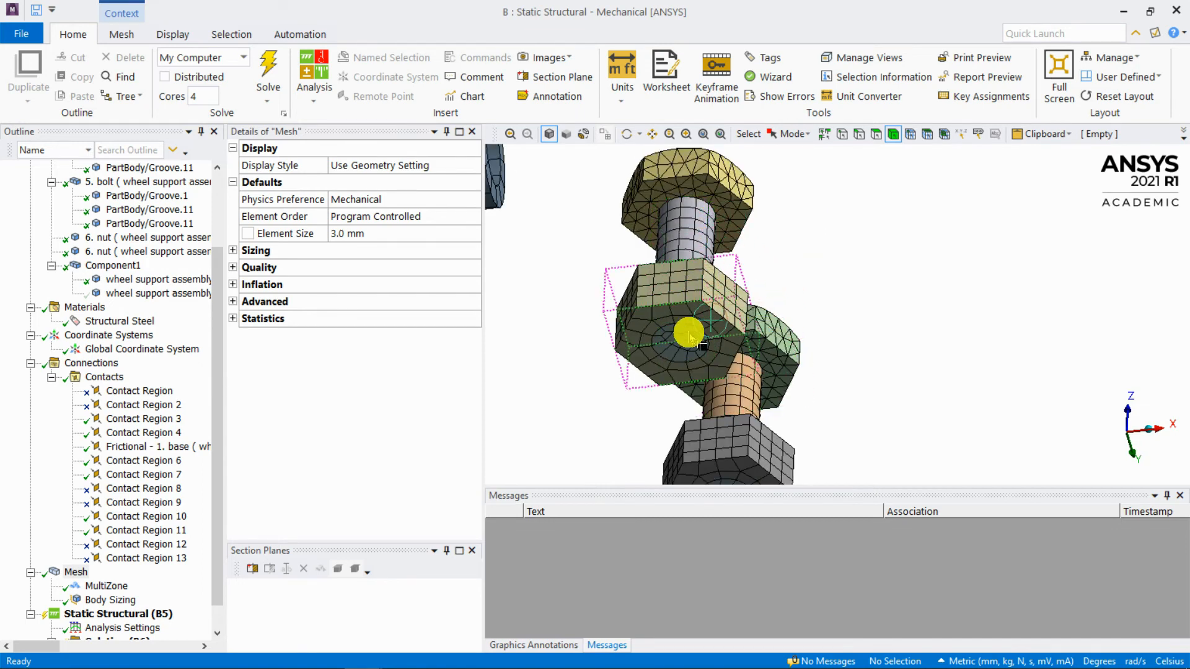
middle_click_drag(719, 231, 673, 280)
left_click(665, 345)
left_click(642, 314)
mouse_move(756, 279)
middle_mouse_down()
mouse_move(685, 167)
mouse_move(773, 283)
middle_mouse_up()
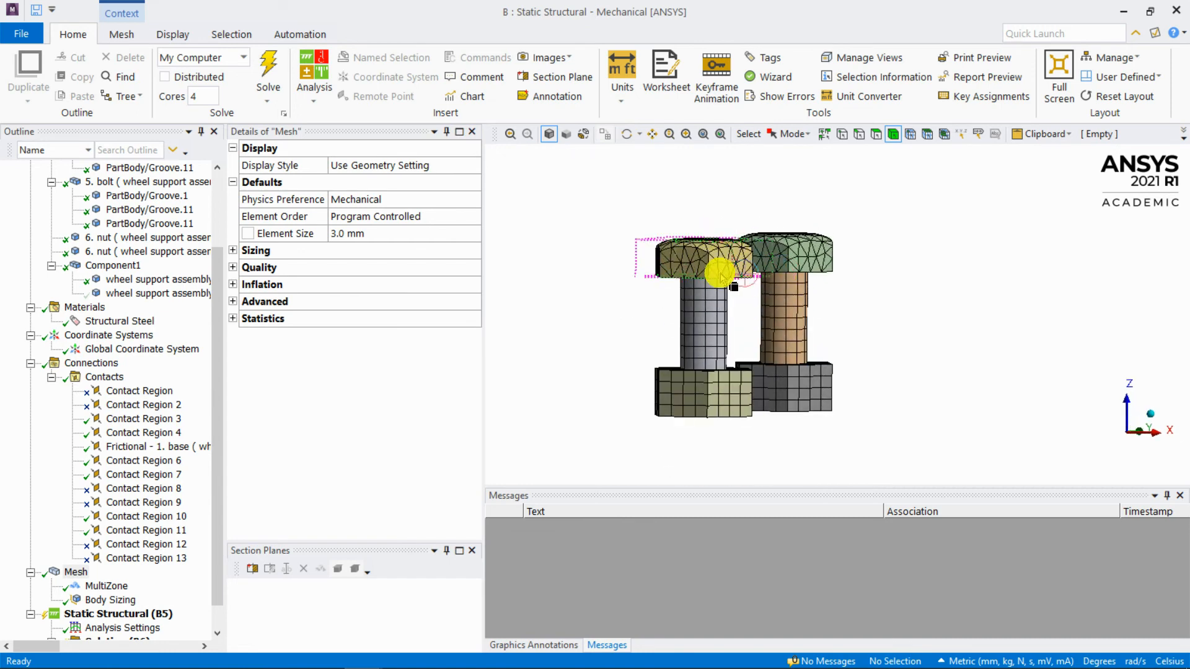
middle_click_drag(771, 254, 732, 312)
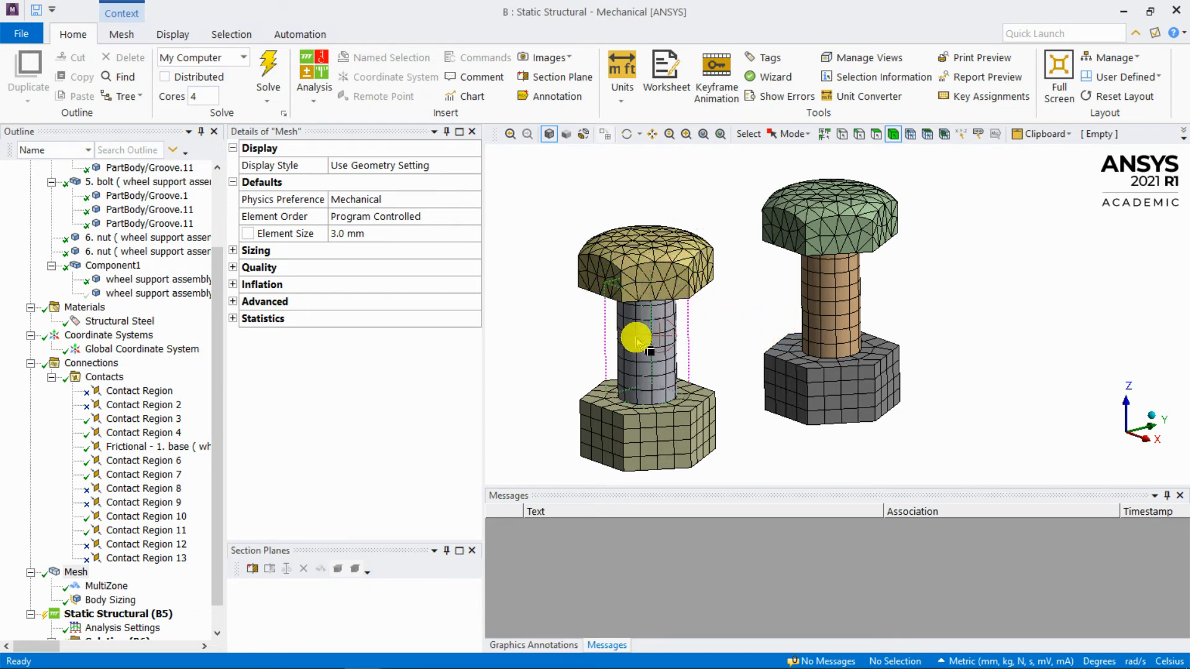
Examine the meshed shank of one bolt and pick its cylindrical face to check it.
mouse_move(692, 330)
middle_mouse_down()
mouse_move(712, 316)
mouse_move(690, 313)
middle_mouse_up()
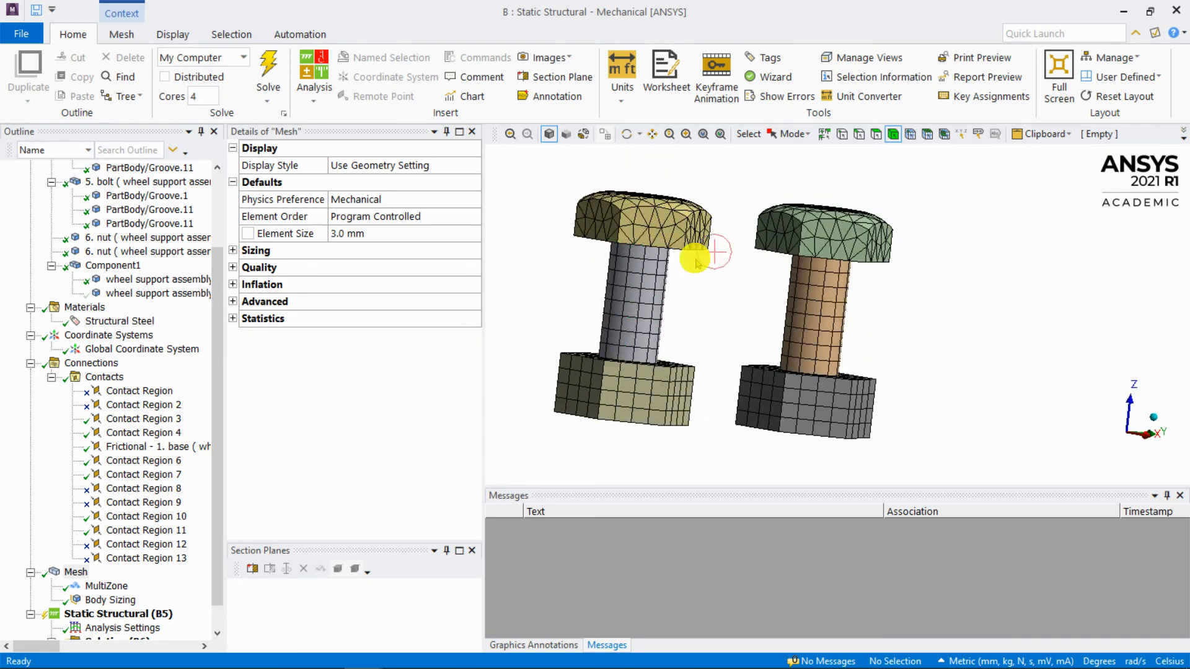
left_click(642, 281)
left_click(878, 134)
left_click(632, 298)
left_click(711, 311)
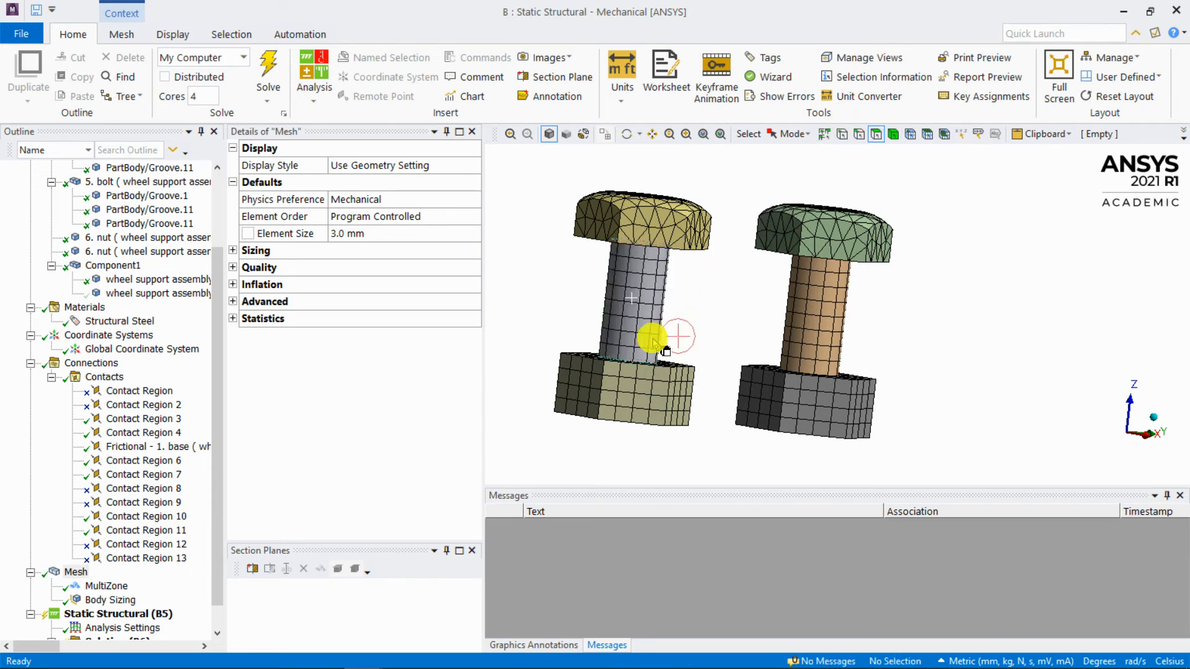
left_click(645, 314)
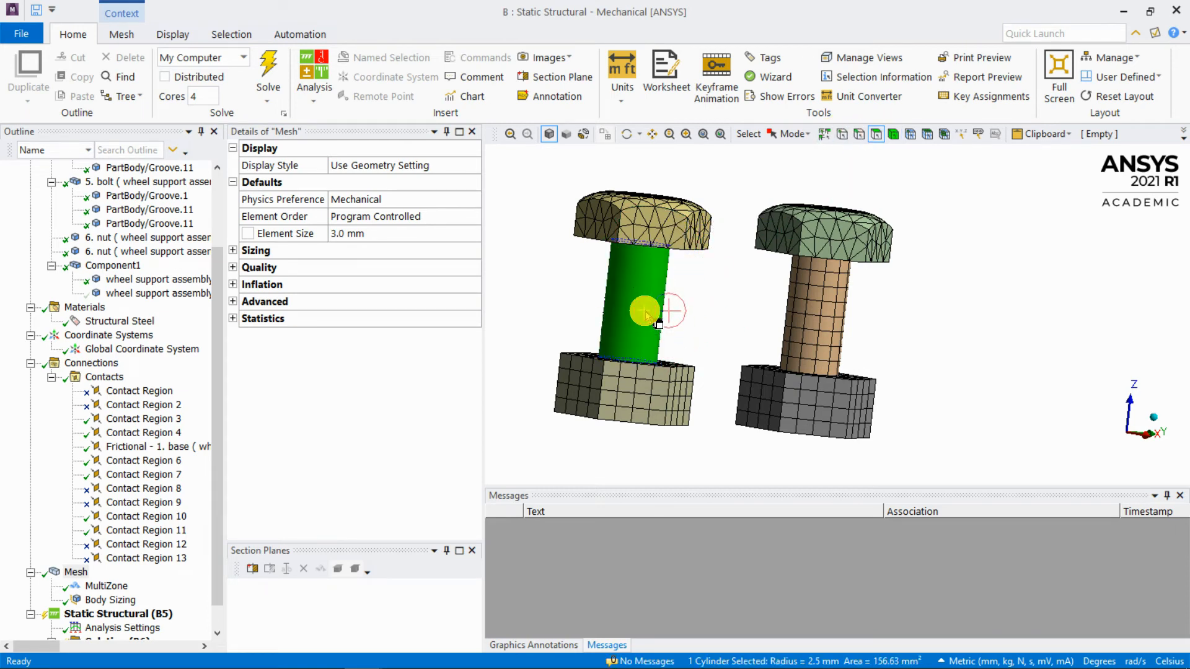
left_click(712, 281)
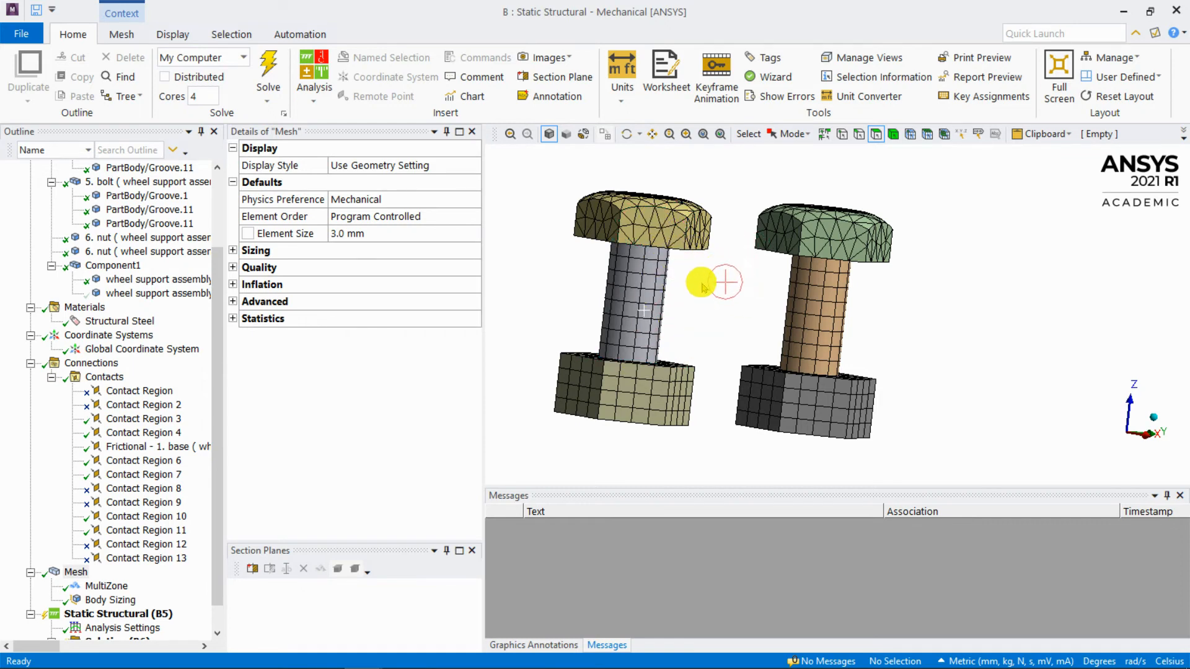
Show all bodies again and view the meshed assembly from below and above.
mouse_move(704, 286)
middle_mouse_down()
mouse_move(698, 275)
mouse_move(664, 279)
mouse_move(709, 260)
mouse_move(665, 205)
mouse_move(712, 224)
mouse_move(707, 302)
mouse_move(672, 398)
mouse_move(653, 252)
mouse_move(677, 258)
mouse_move(684, 228)
mouse_move(704, 399)
mouse_move(714, 278)
middle_mouse_up()
right_click(676, 212)
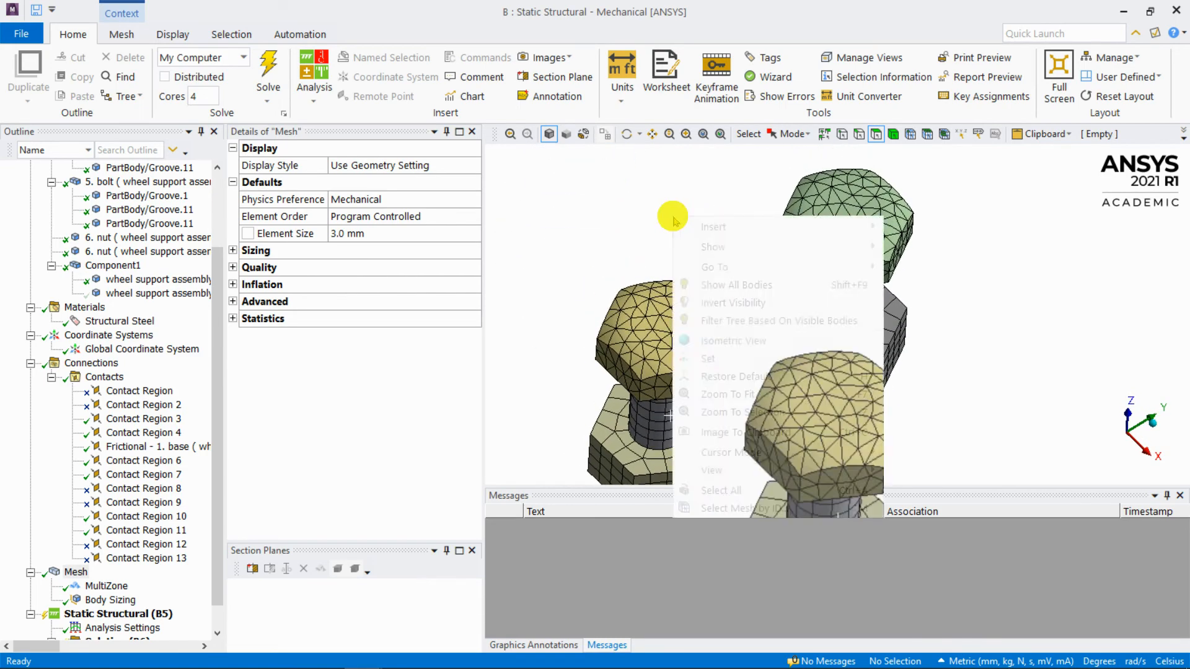
left_click(749, 284)
middle_click_drag(749, 285, 723, 393)
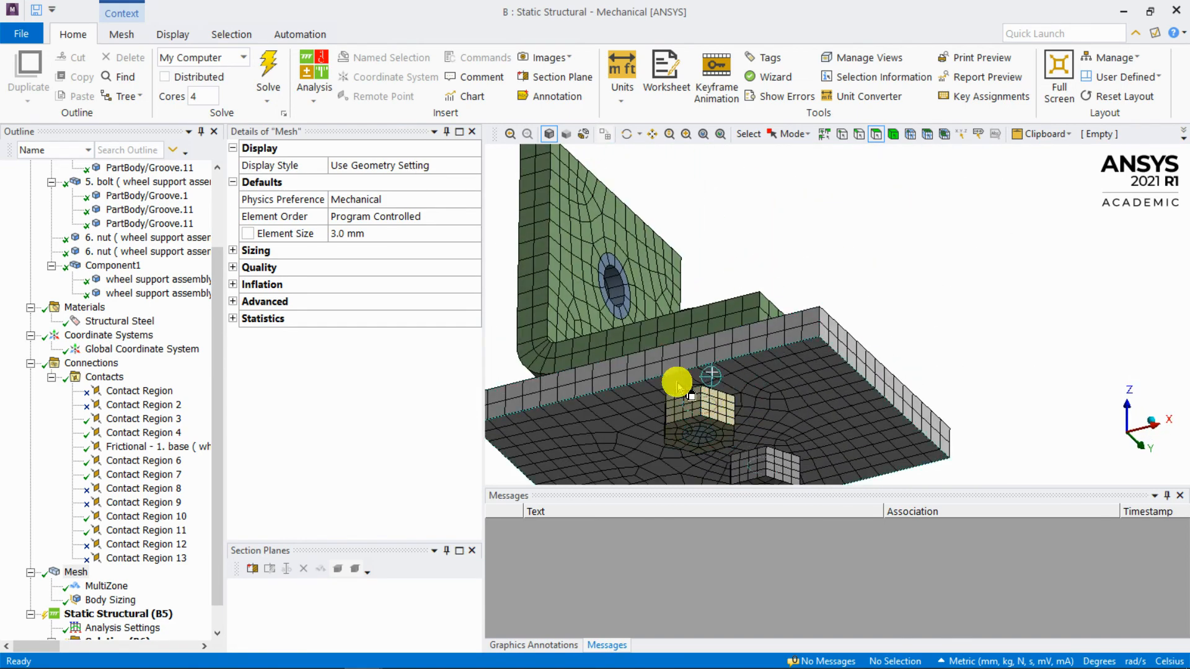
mouse_move(708, 286)
middle_mouse_down()
mouse_move(693, 340)
mouse_move(709, 284)
mouse_move(708, 302)
middle_mouse_up()
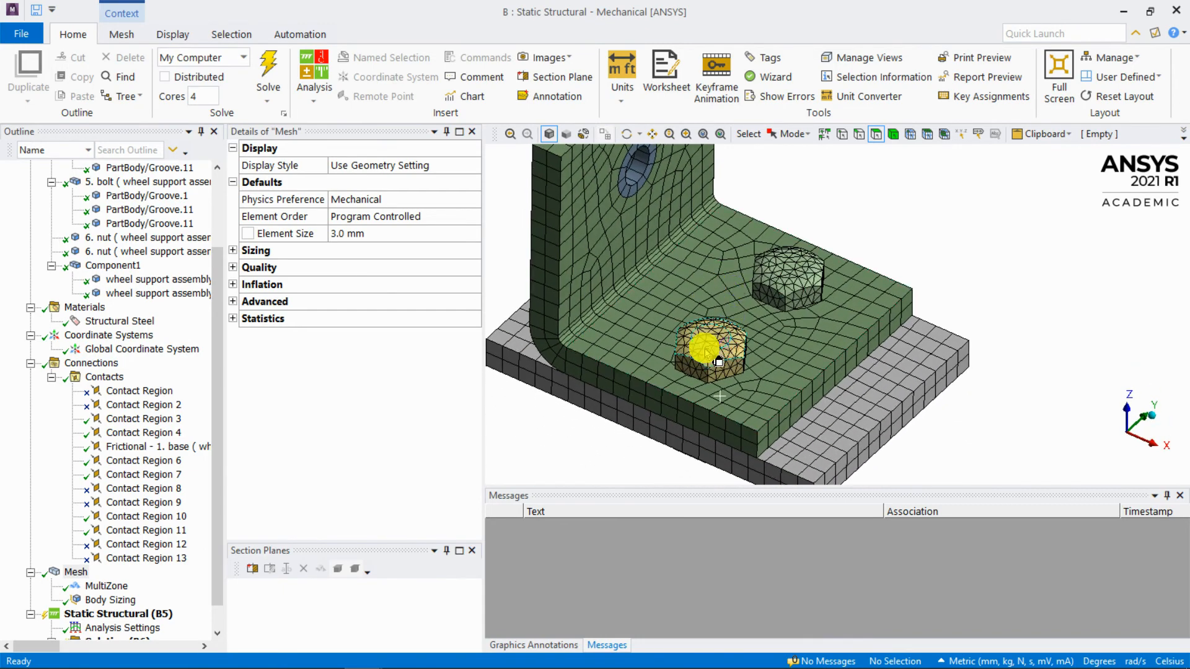
Hide everything except the bracket and base plate and examine the mesh around the bolt holes.
left_click(778, 319)
left_click(849, 393, "ctrl")
right_click(849, 393)
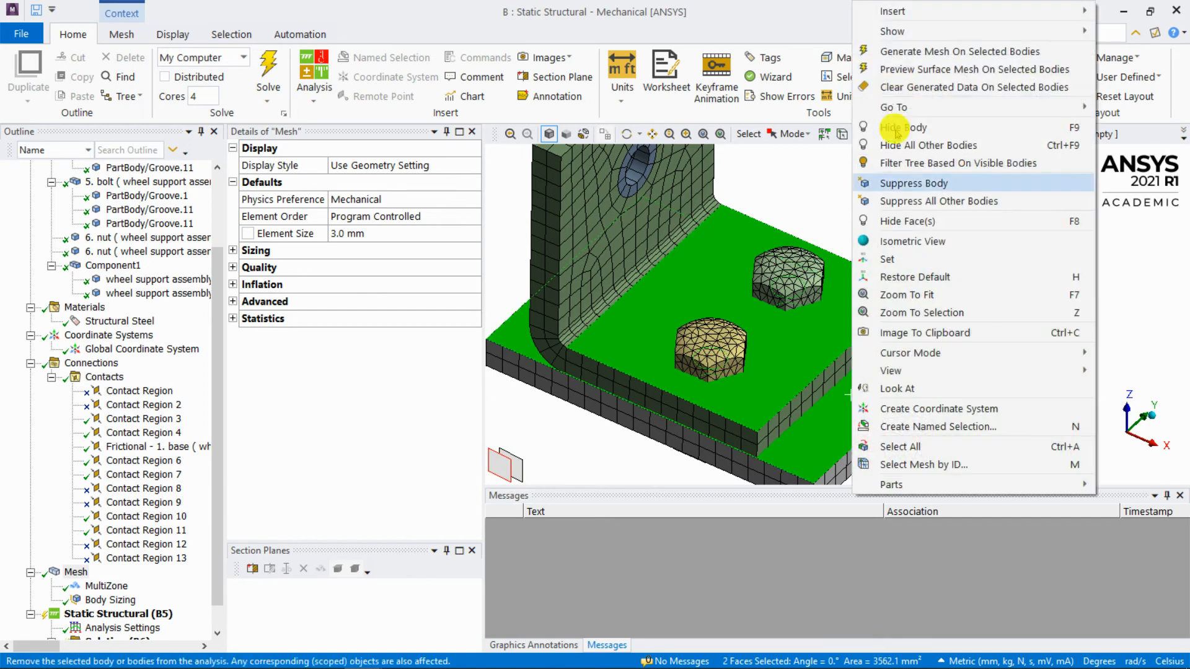
left_click(951, 146)
left_click(910, 204)
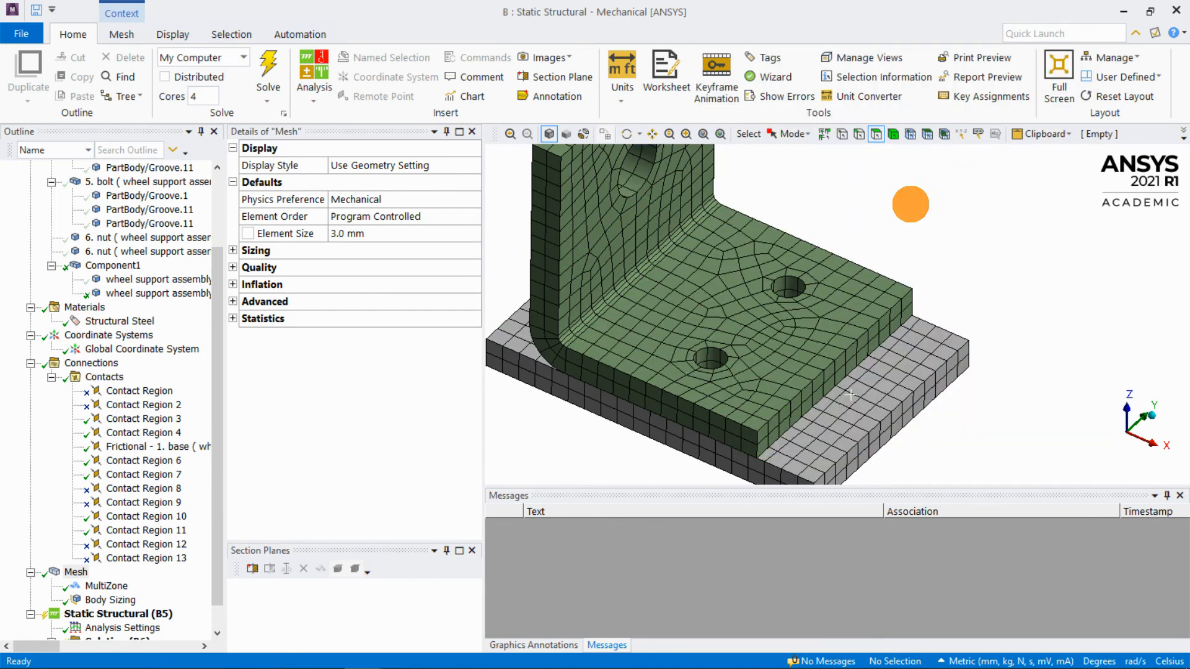
scroll(695, 362, "up", 5)
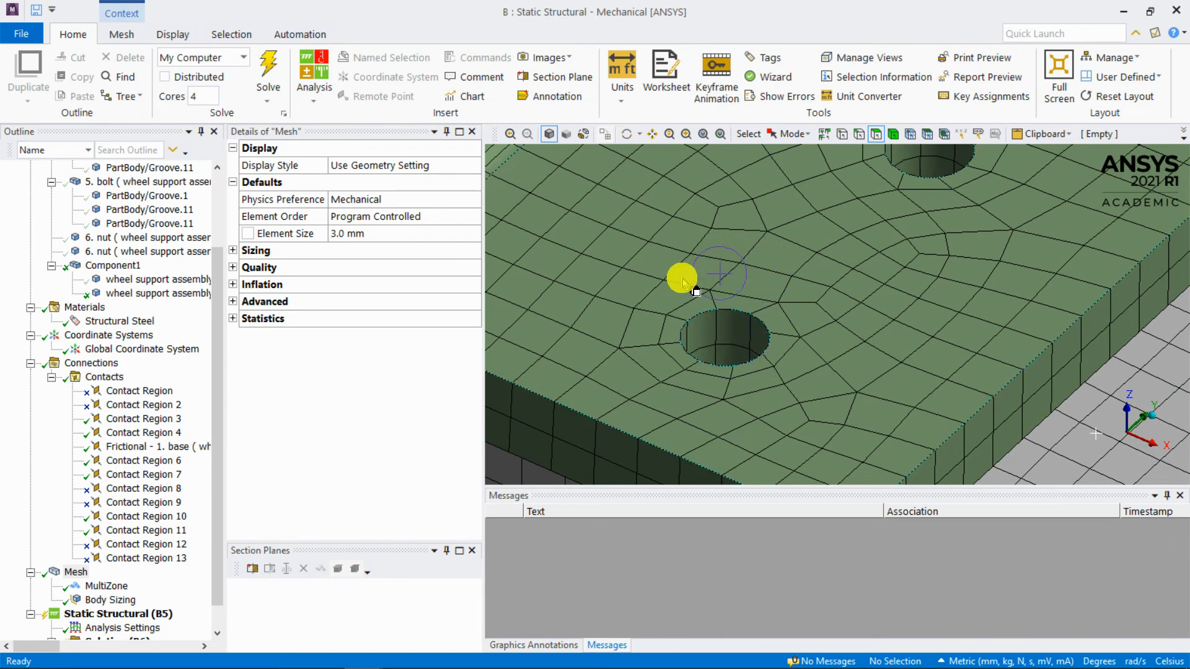
scroll(712, 273, "down", 3)
scroll(707, 278, "up", 2)
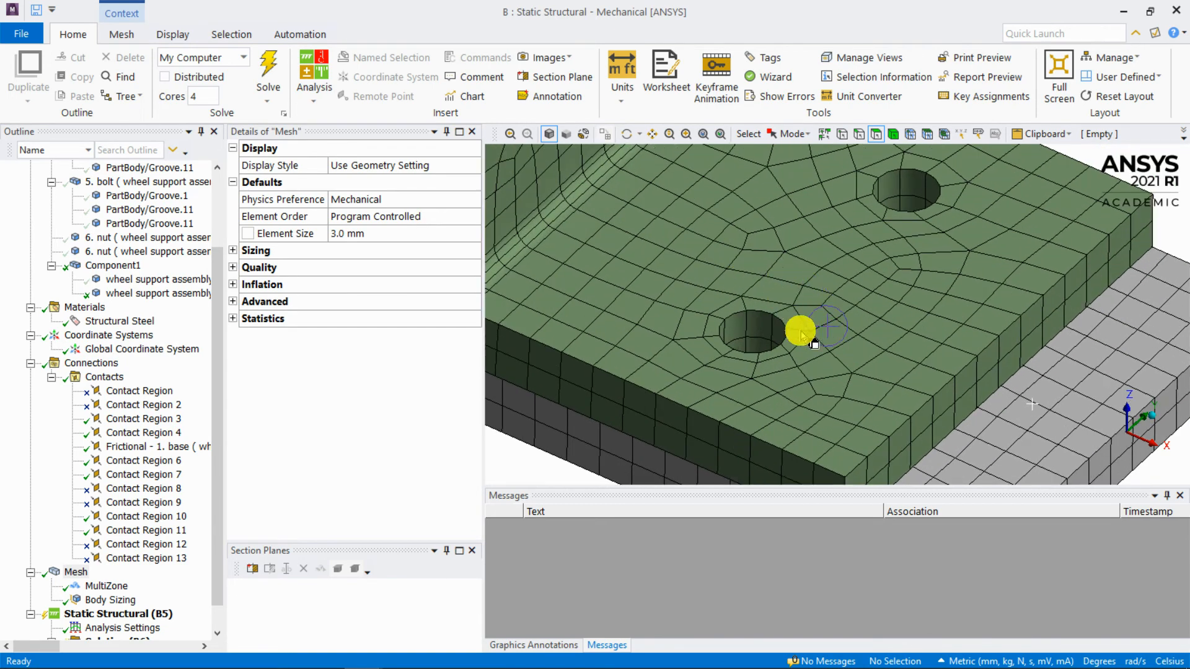
middle_click_drag(761, 328, 732, 302)
scroll(777, 330, "down", 3)
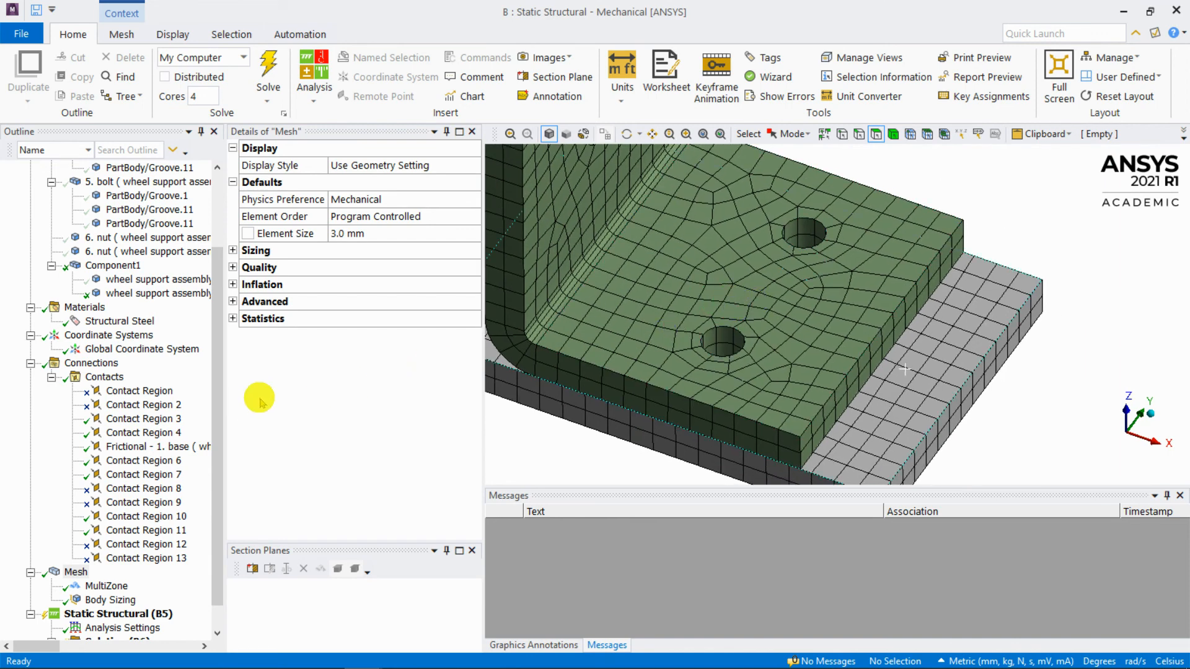
Add an Inflation control to the mesh and scope its geometry to the bracket body.
left_click_drag(218, 418, 217, 448)
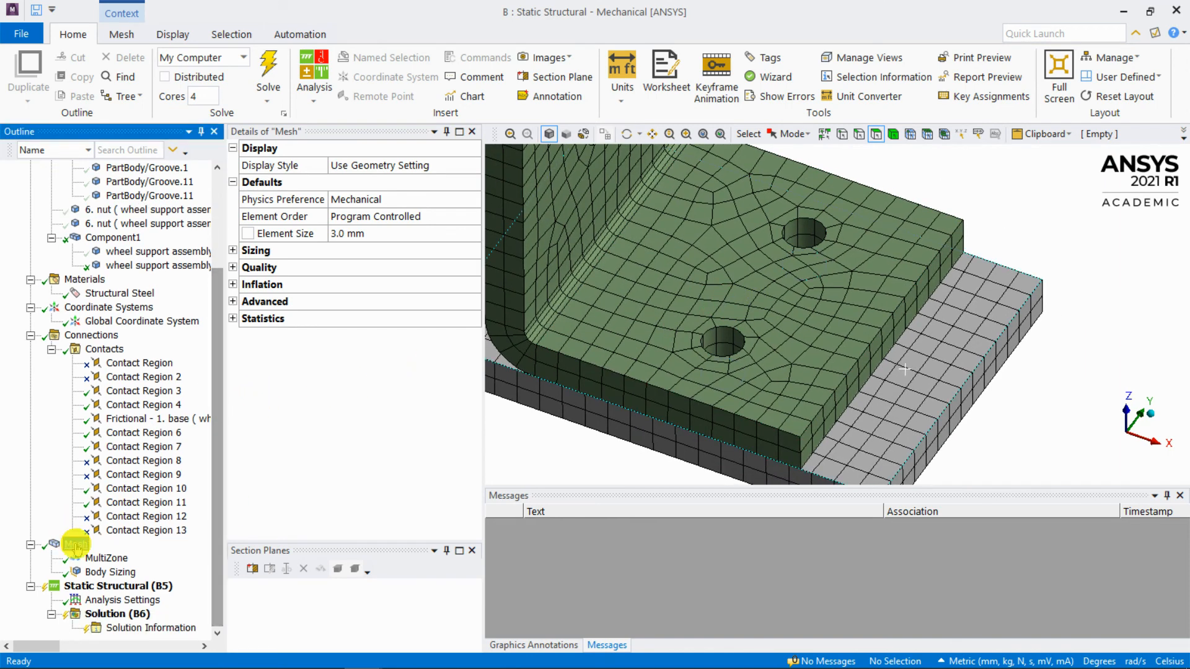
right_click(76, 543)
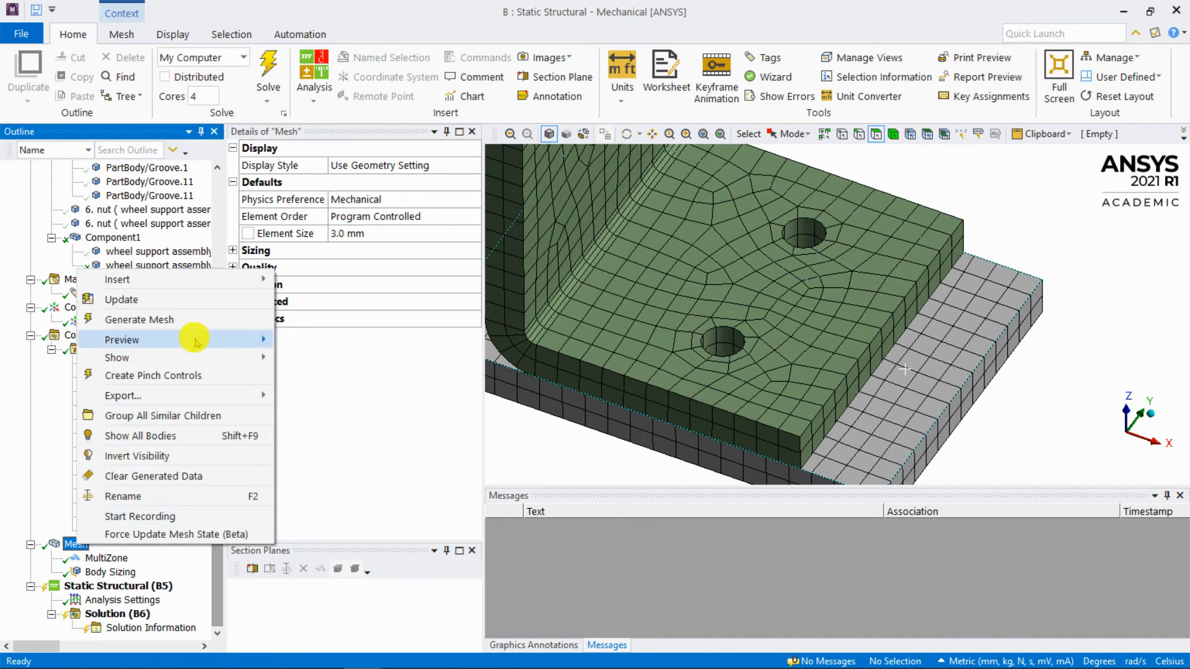
mouse_move(241, 279)
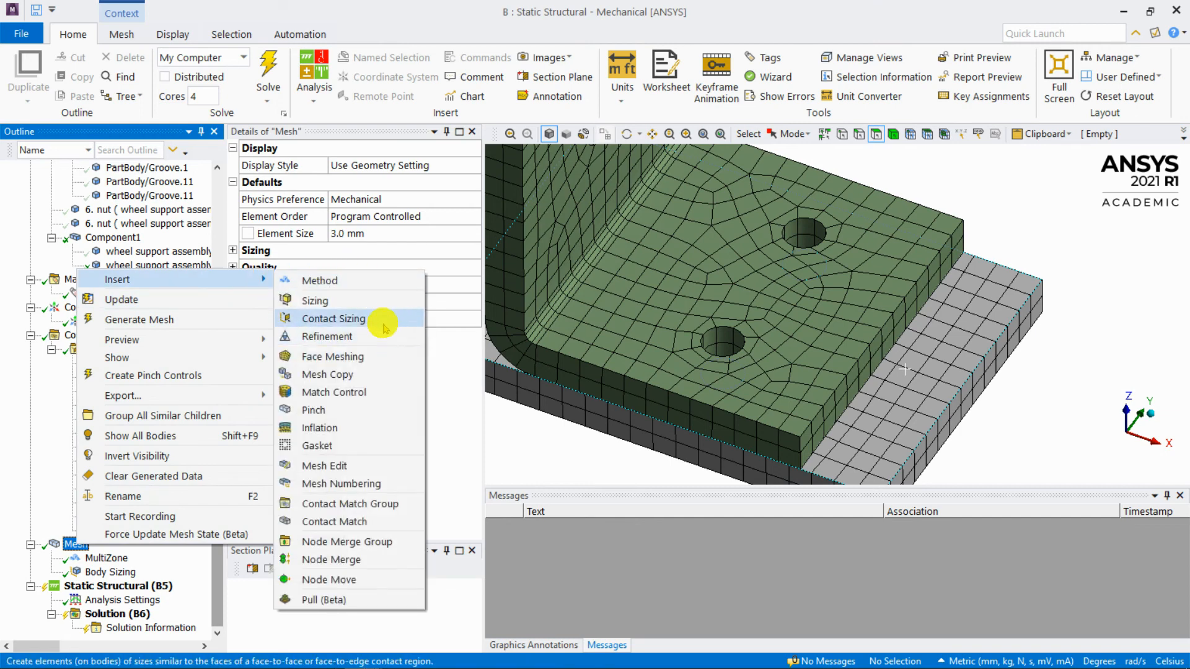
left_click(360, 437)
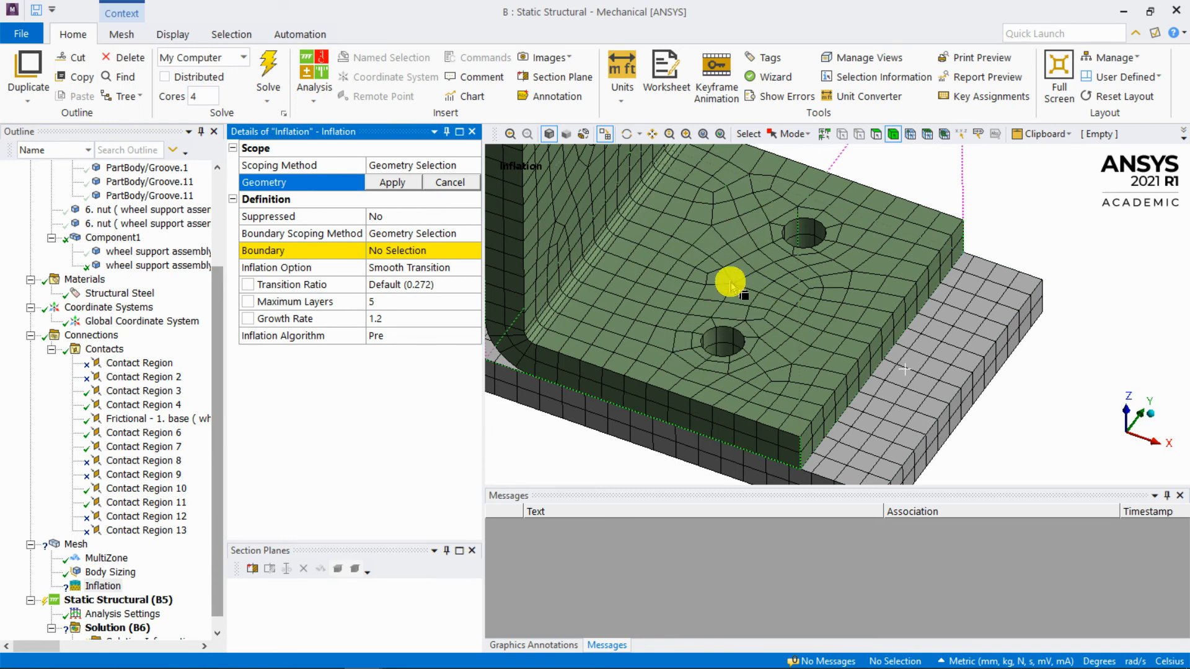
left_click(892, 134)
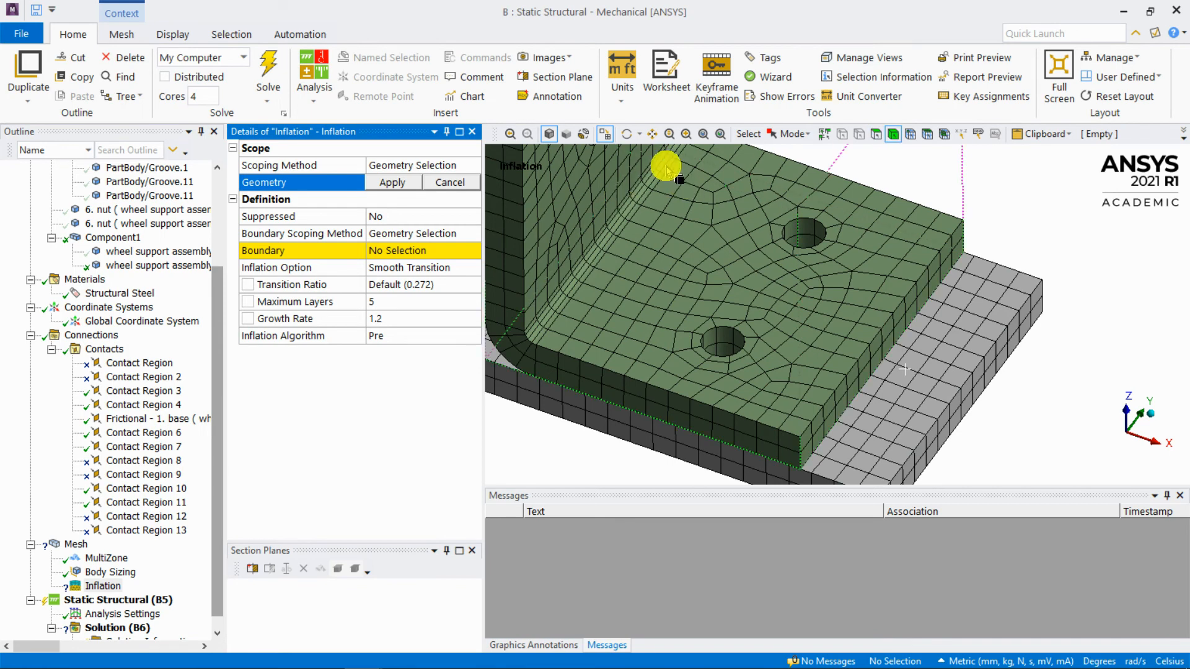
left_click(605, 135)
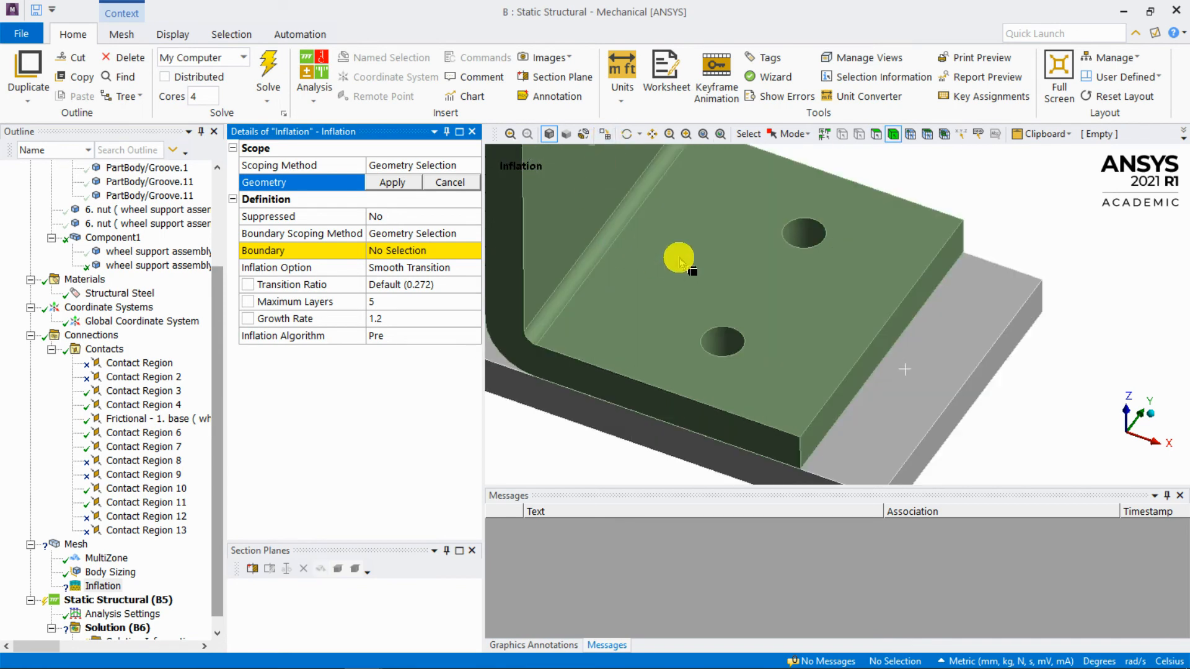
left_click(682, 242)
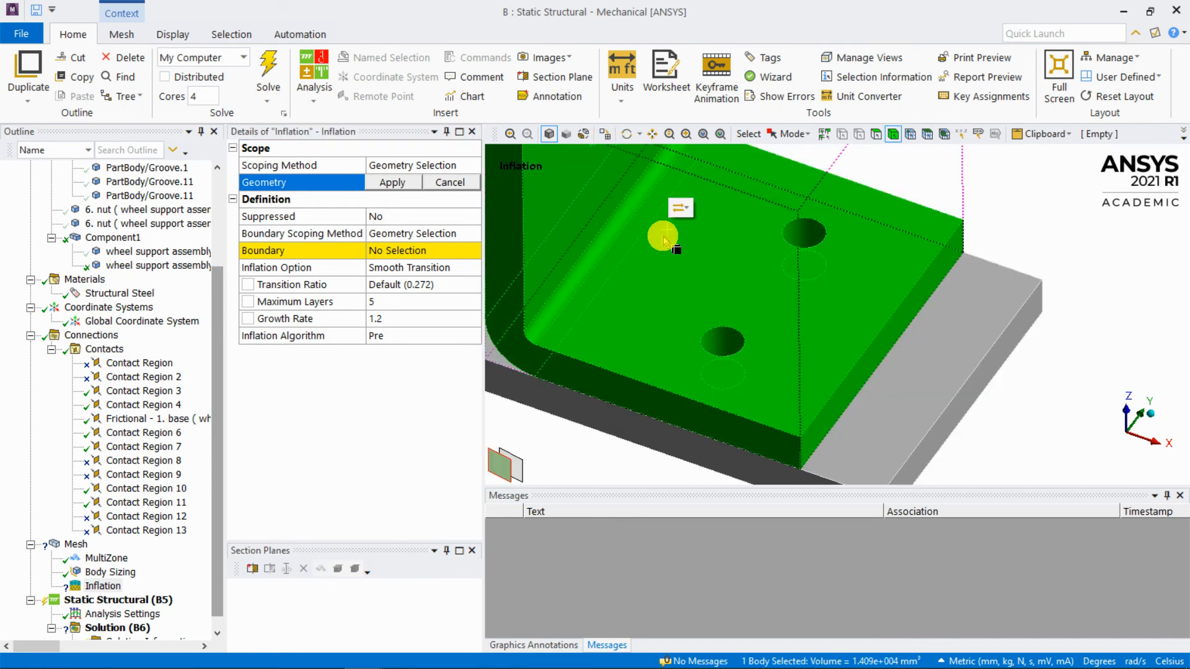
left_click(394, 186)
Assign the bracket's two cylindrical bolt-hole faces as the inflation boundary.
left_click(403, 251)
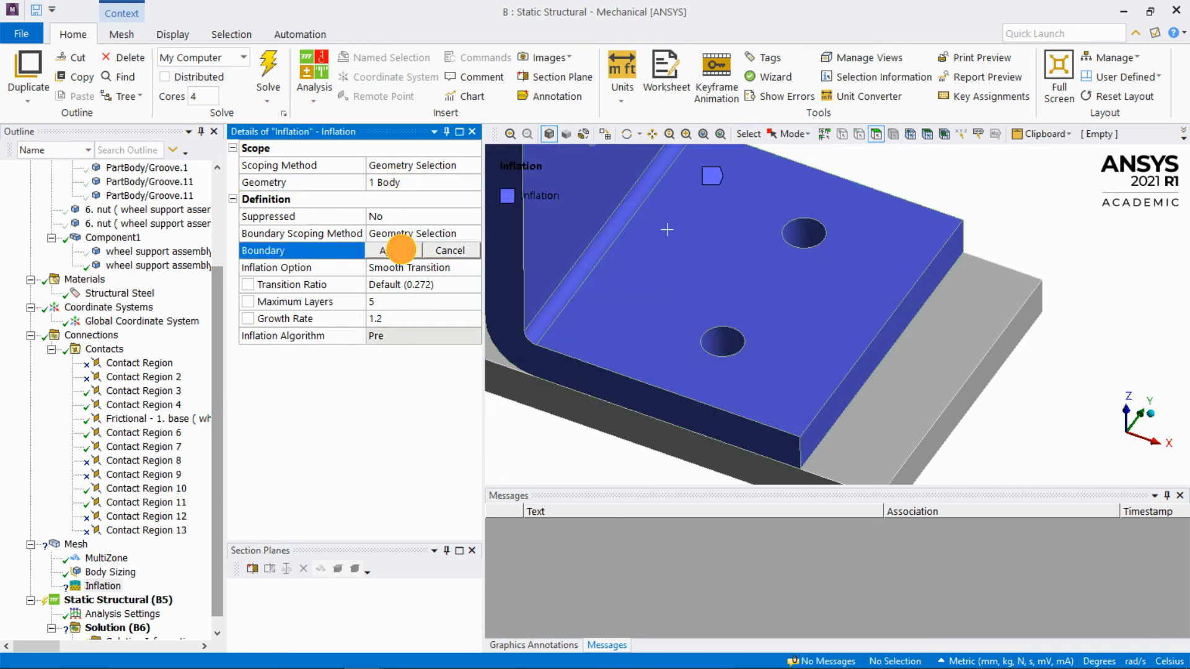
left_click(719, 341)
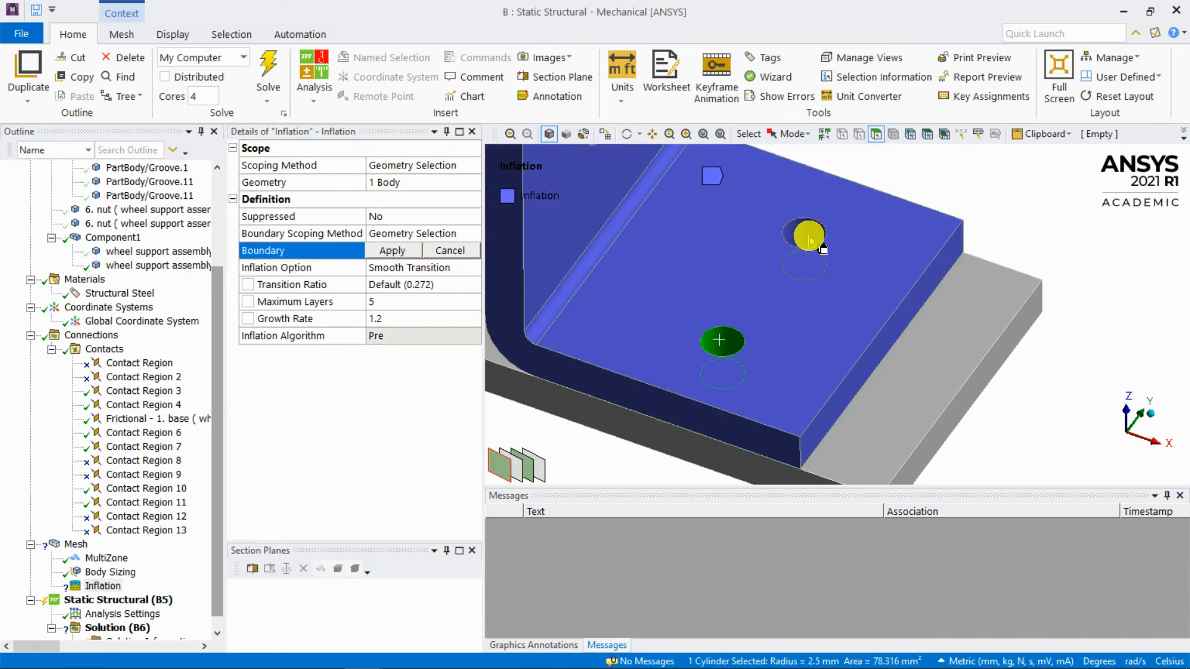
left_click(823, 244, "ctrl")
left_click(389, 251)
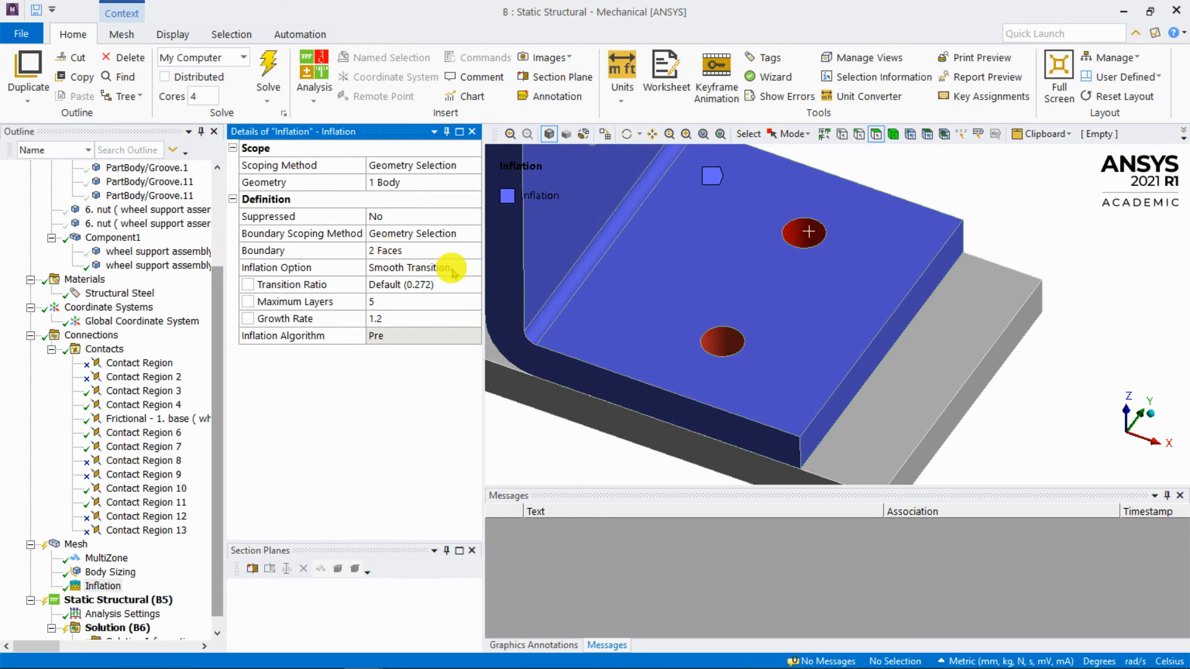
Set the bracket inflation to Total Thickness with 4 layers and a maximum thickness of 4 mm.
left_click(467, 266)
left_click(475, 267)
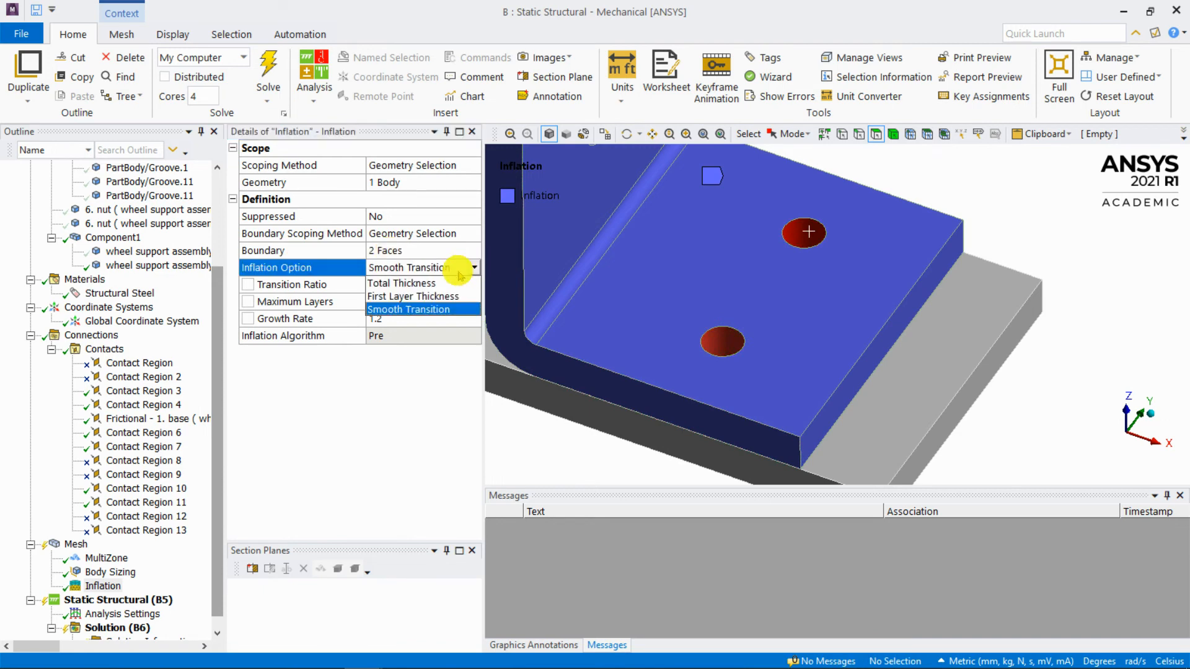
left_click(432, 284)
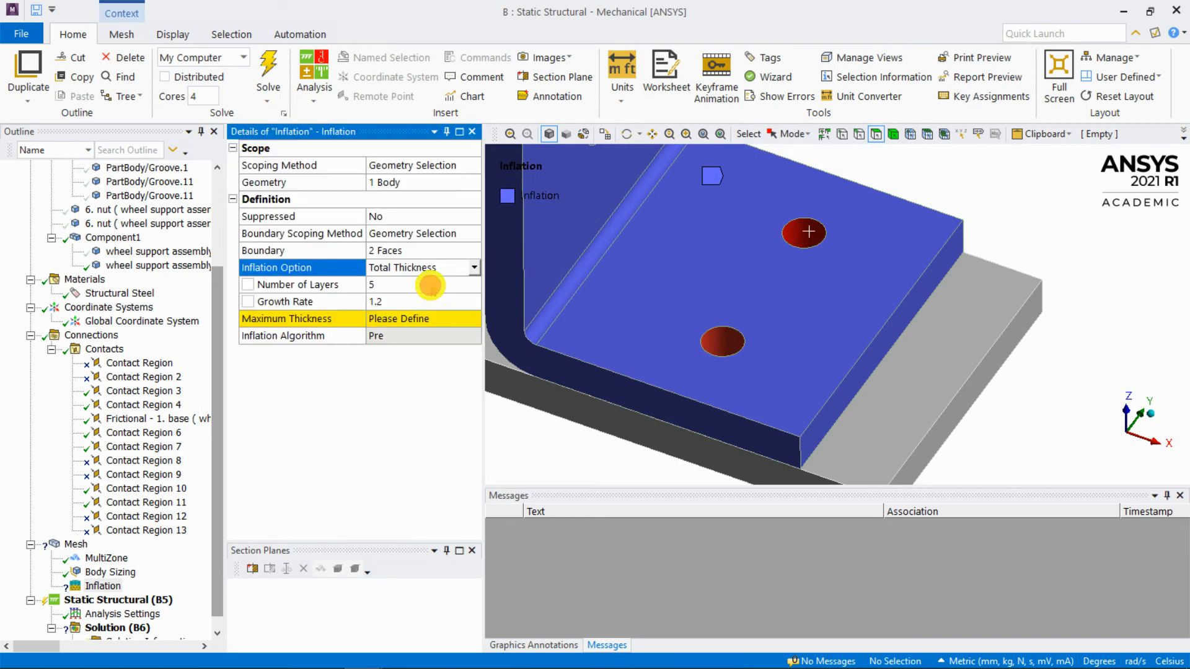
left_click(427, 322)
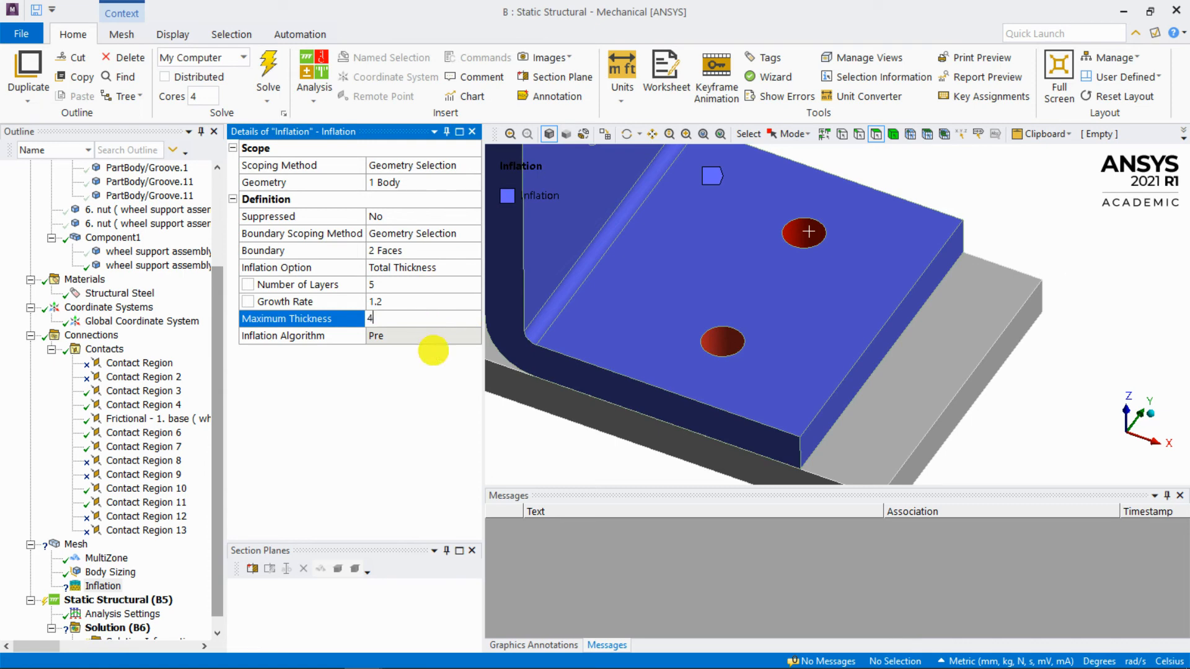
left_click(383, 284)
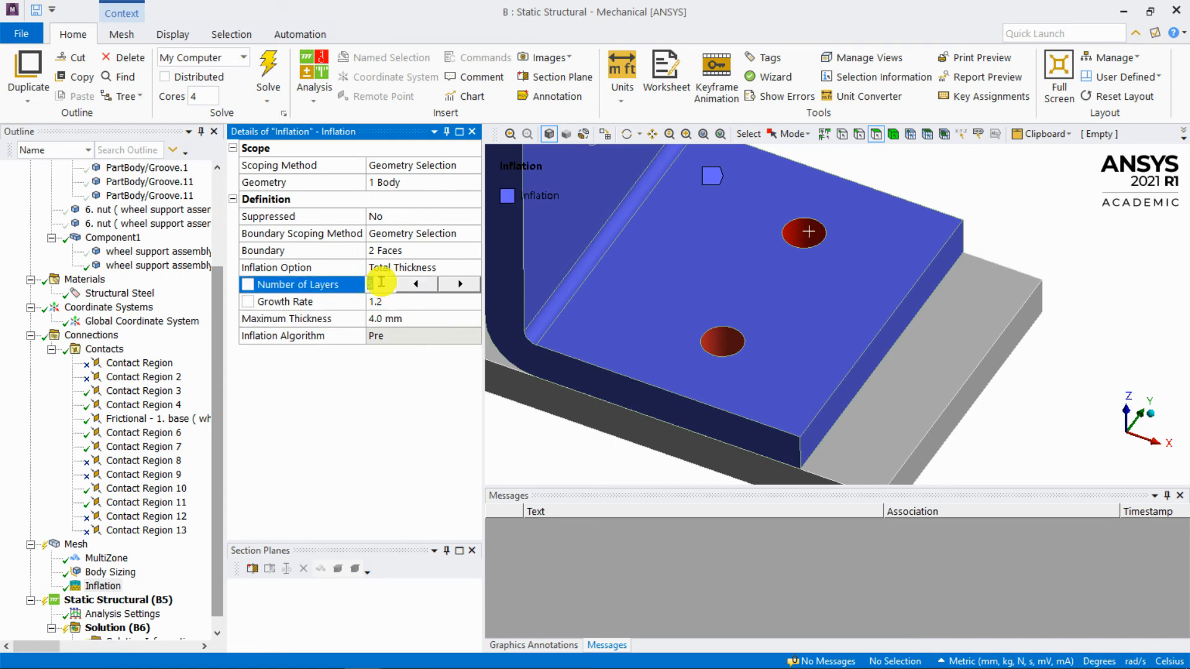
left_click(526, 425)
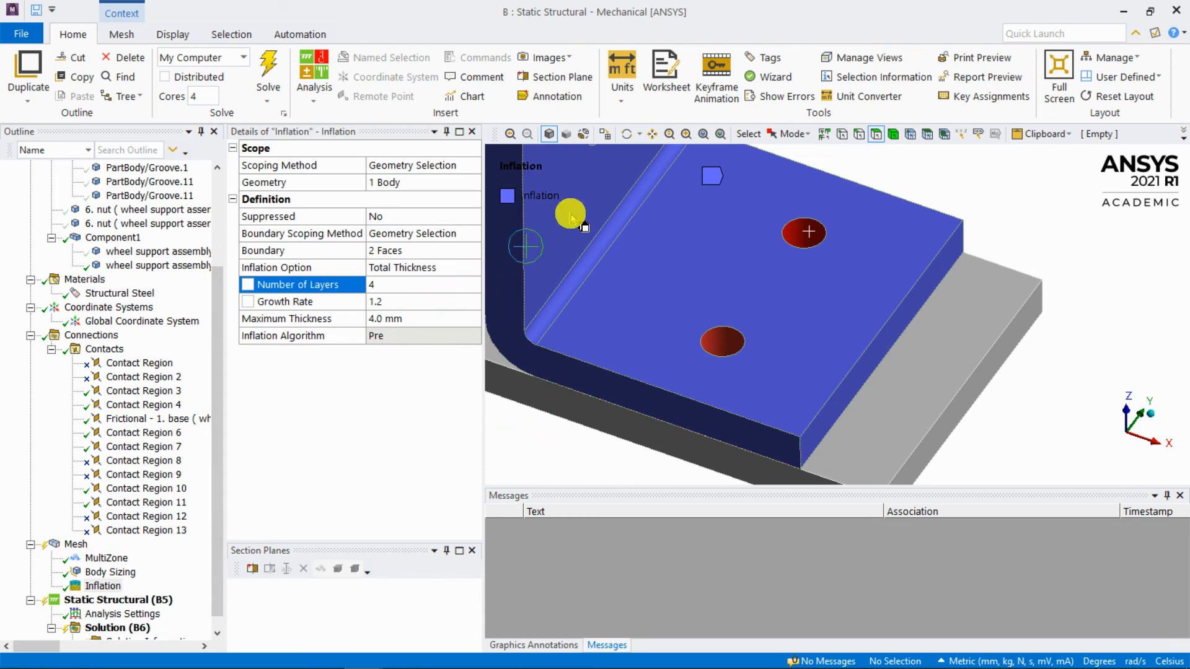
Duplicate the bracket's inflation control and scope the copy's geometry to the base plate body.
right_click(106, 585)
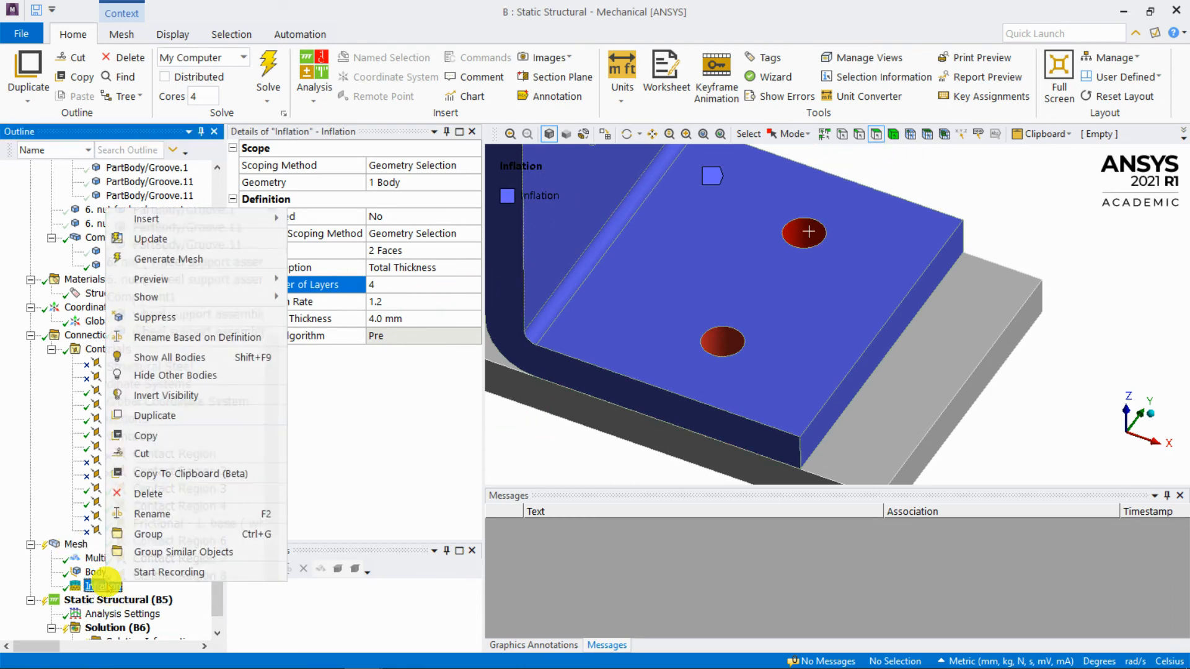
left_click(185, 414)
left_click(383, 185)
middle_click_drag(633, 257, 623, 199)
left_click(561, 286)
left_click(397, 183)
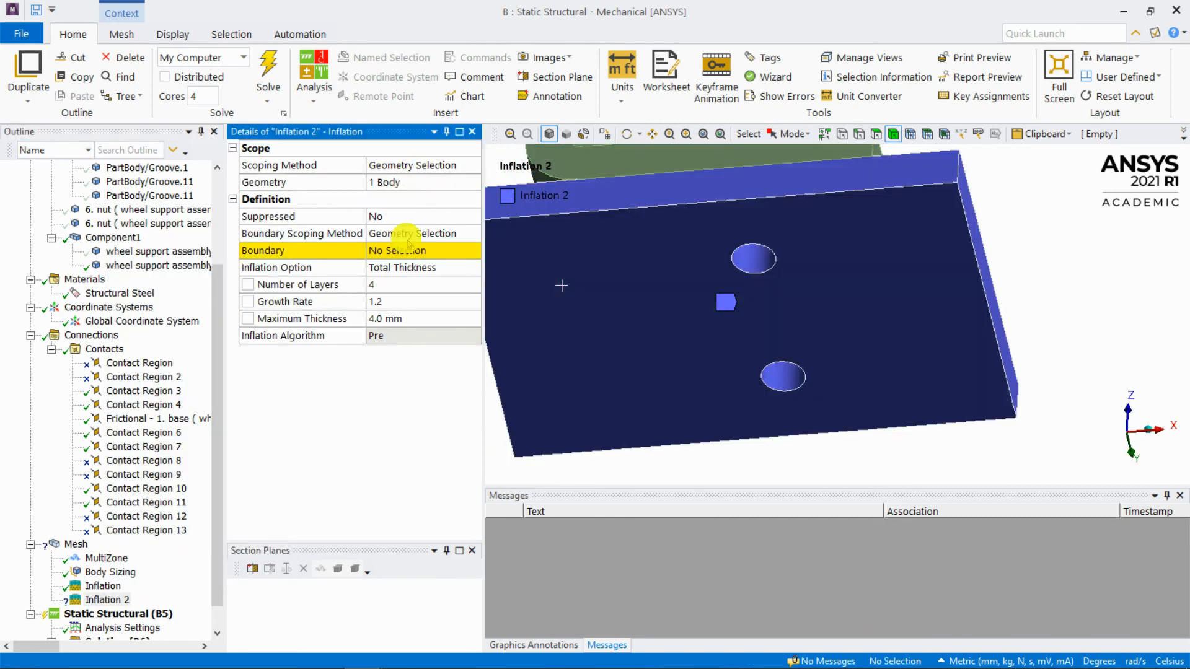
Assign the base plate's two cylindrical bolt-hole faces as the boundary of the duplicated inflation.
left_click(399, 251)
left_click(876, 134)
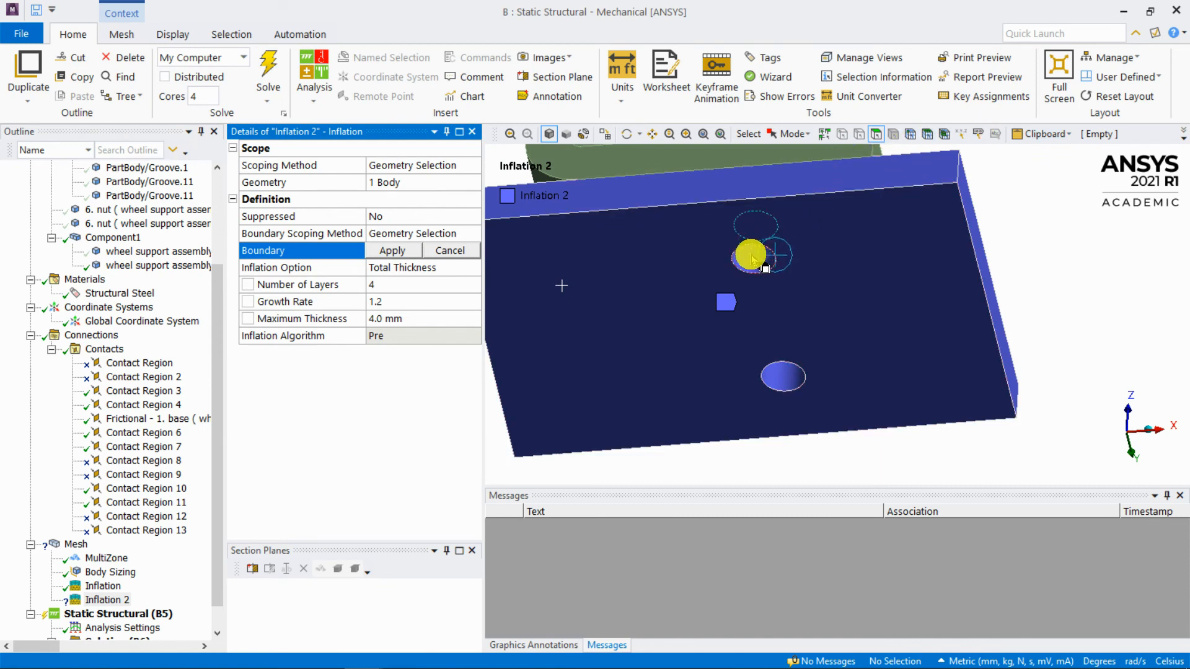
left_click(752, 258)
left_click(790, 377, "ctrl")
left_click(392, 251)
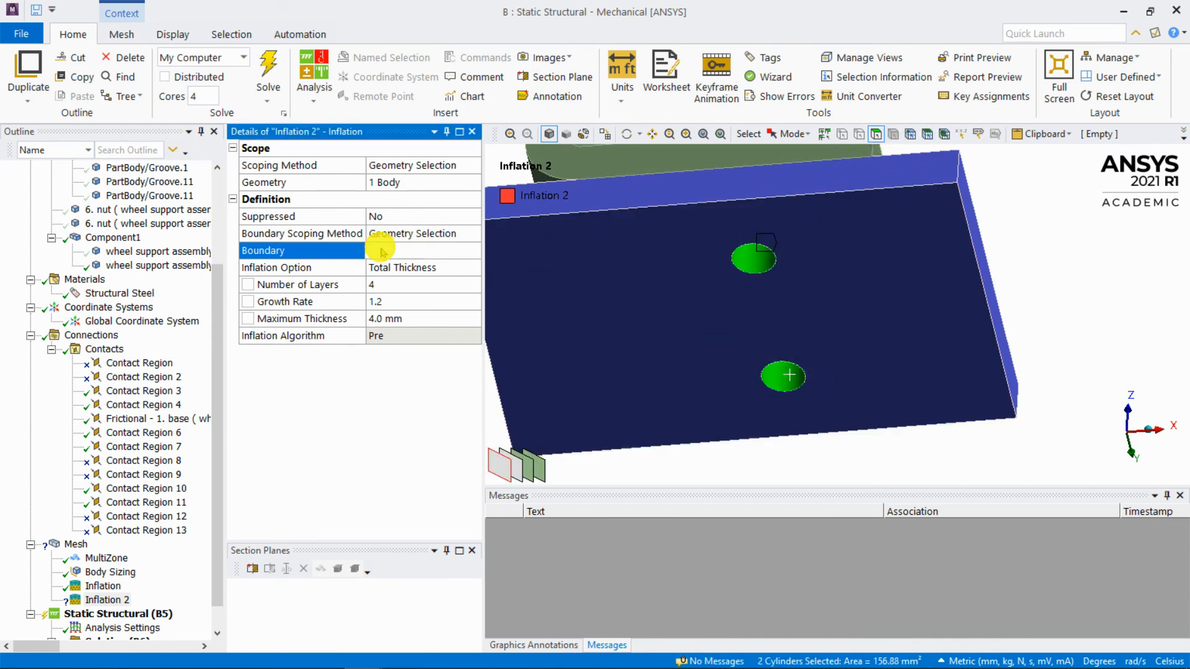
mouse_move(715, 310)
middle_mouse_down()
mouse_move(751, 277)
mouse_move(724, 332)
mouse_move(738, 449)
middle_mouse_up()
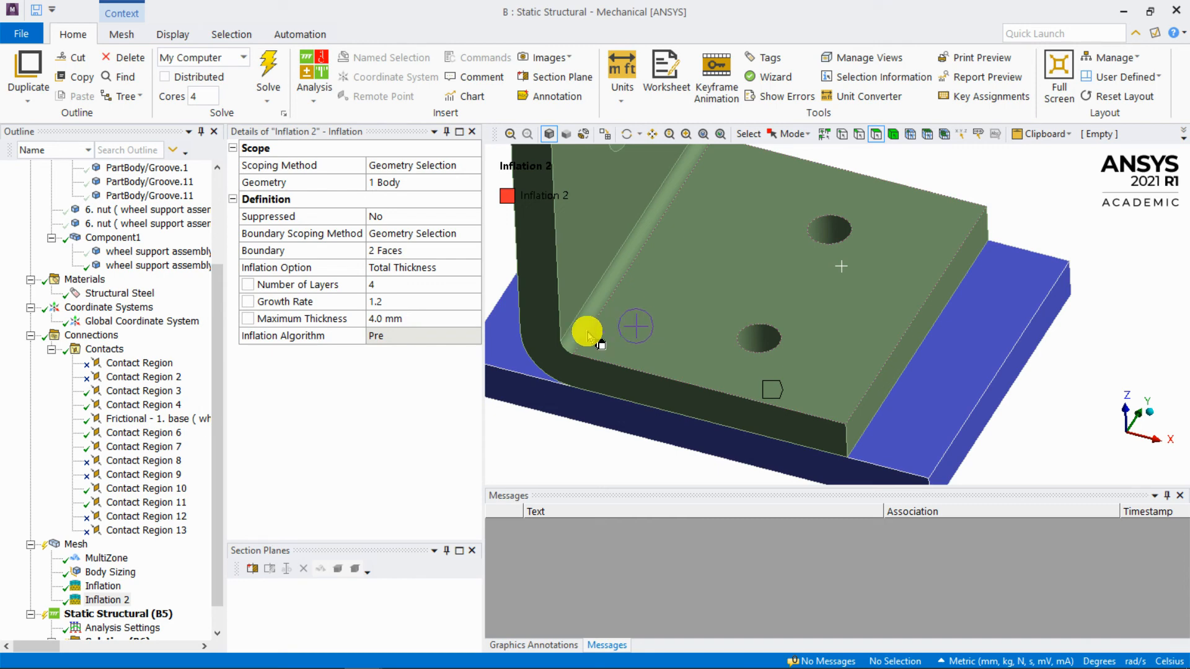
Regenerate the mesh with the inflation layers and inspect it around the bracket's bolt holes.
left_click(75, 544)
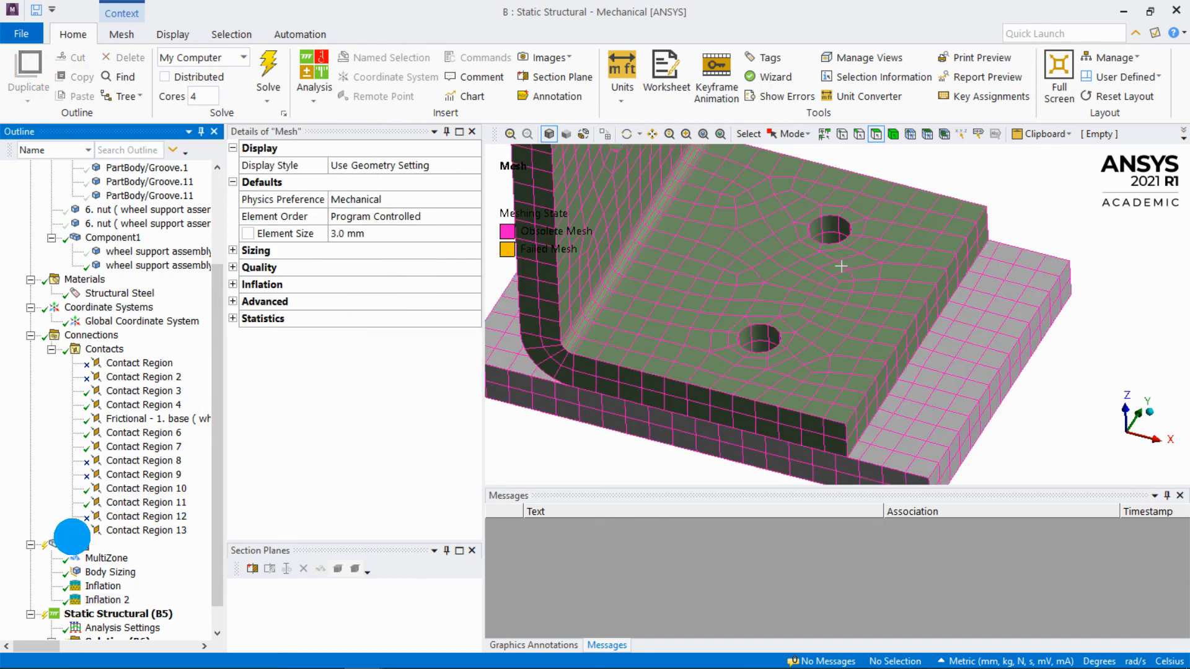
right_click(72, 539)
left_click(670, 344)
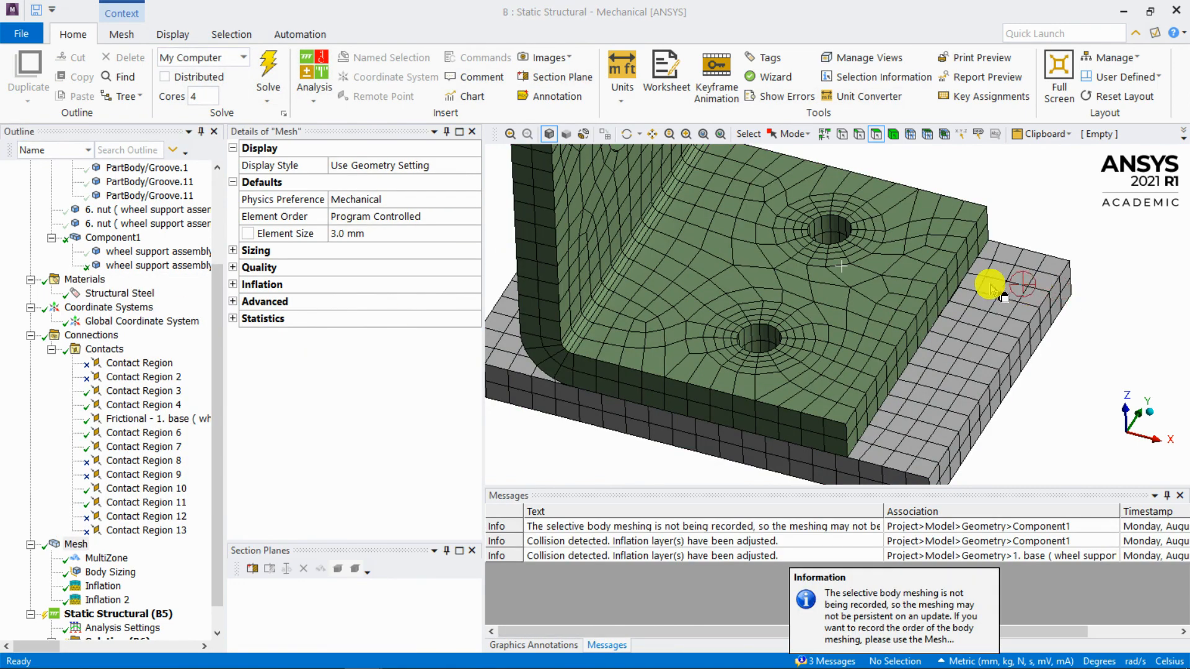
scroll(848, 331, "up", 4)
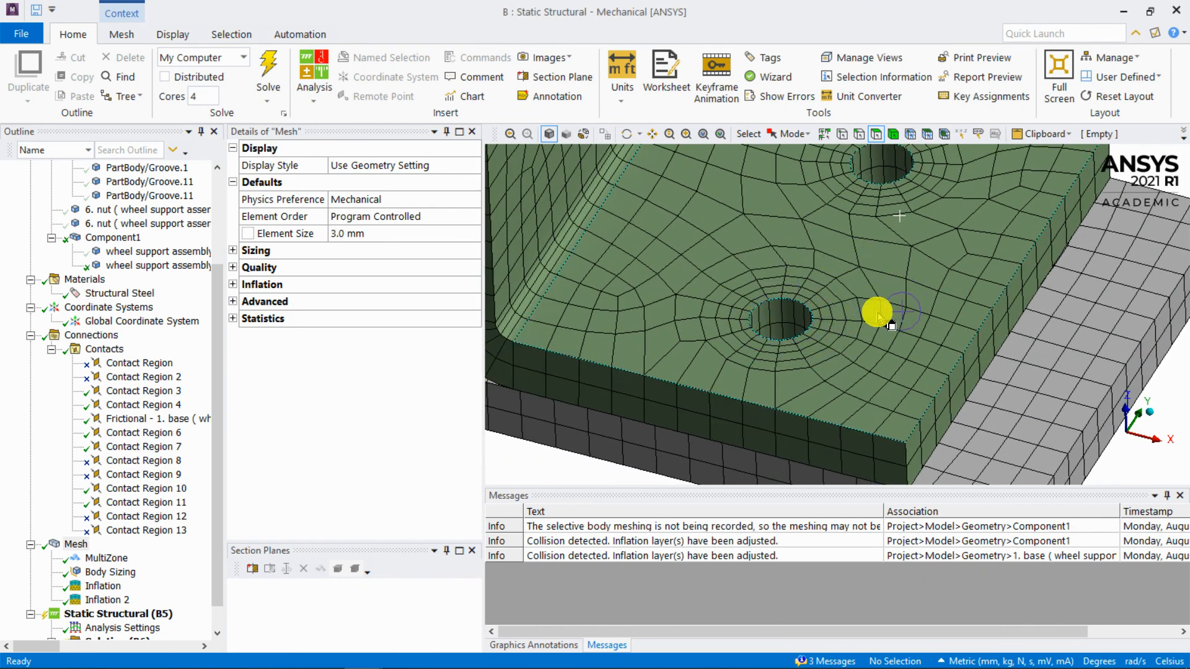
Examine both inflation controls around the bolt hole, with the mesh overlaid on their scoped geometry.
scroll(877, 316, "up", 2)
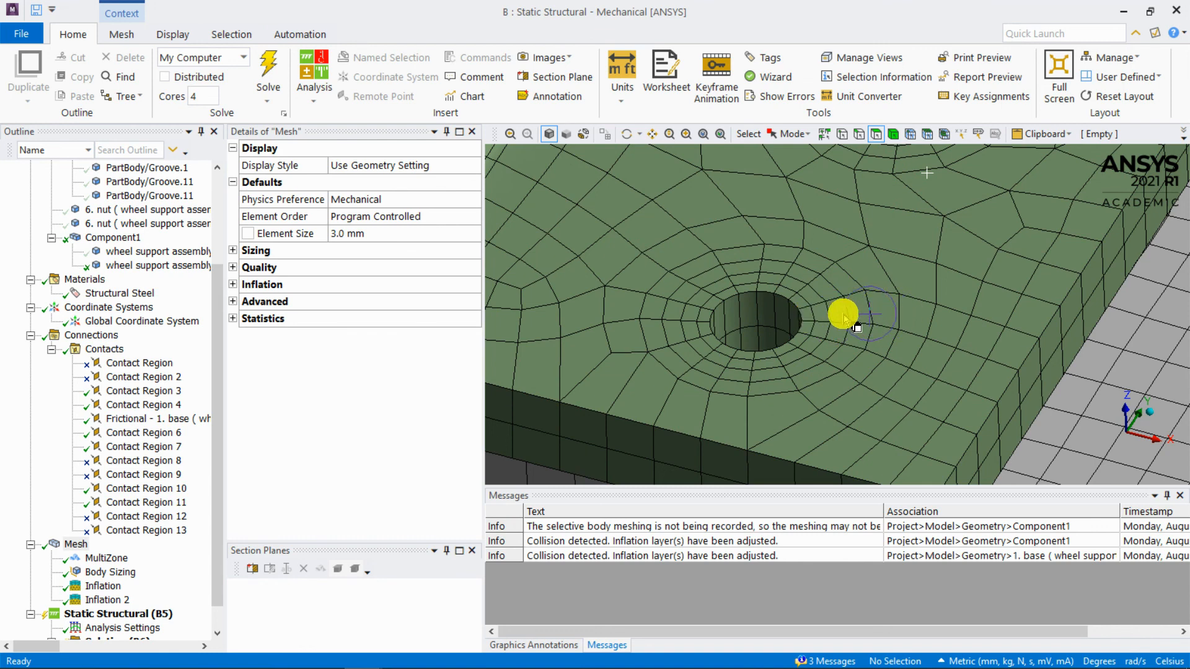
left_click(103, 586)
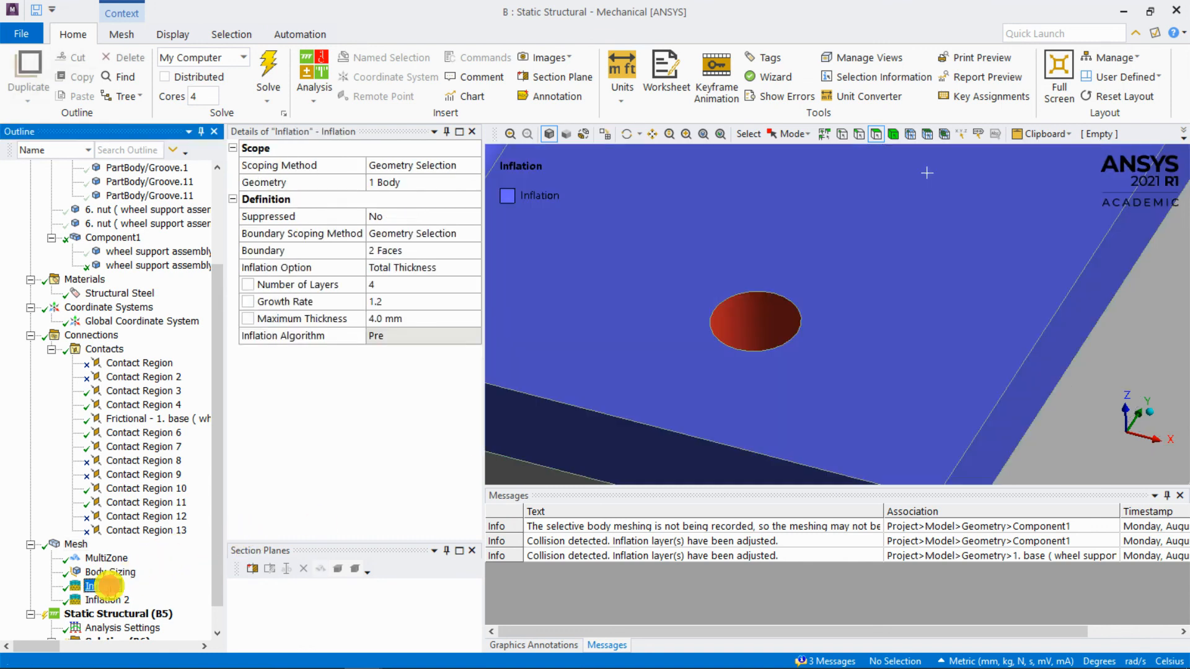
left_click(601, 133)
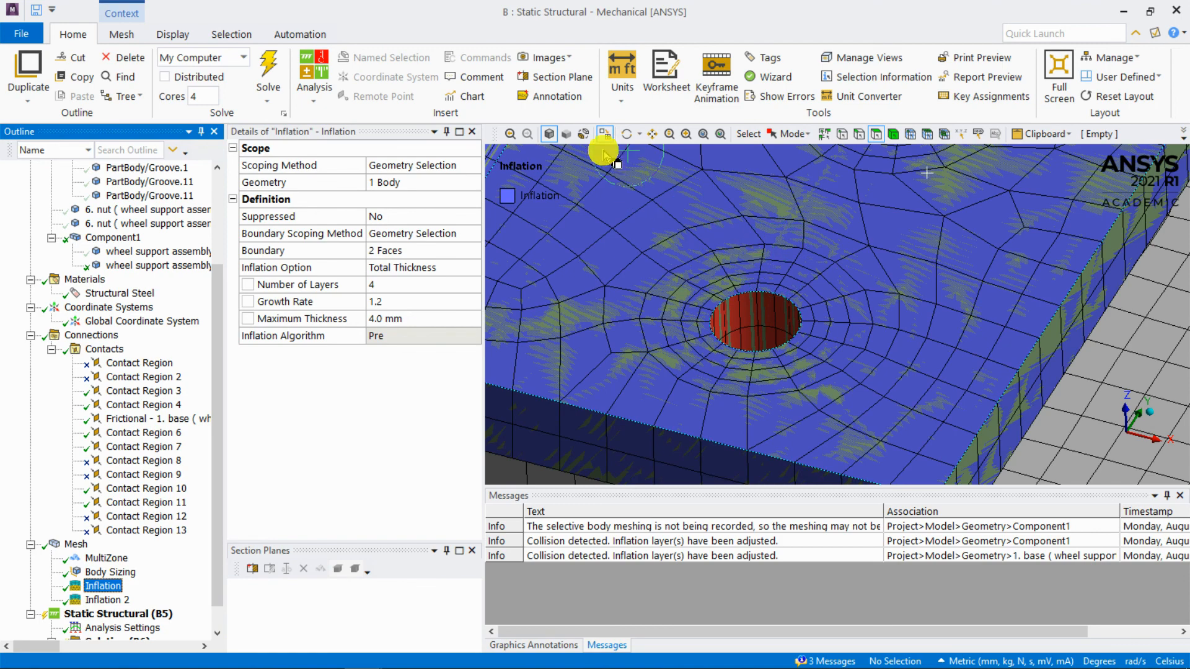
left_click(107, 600)
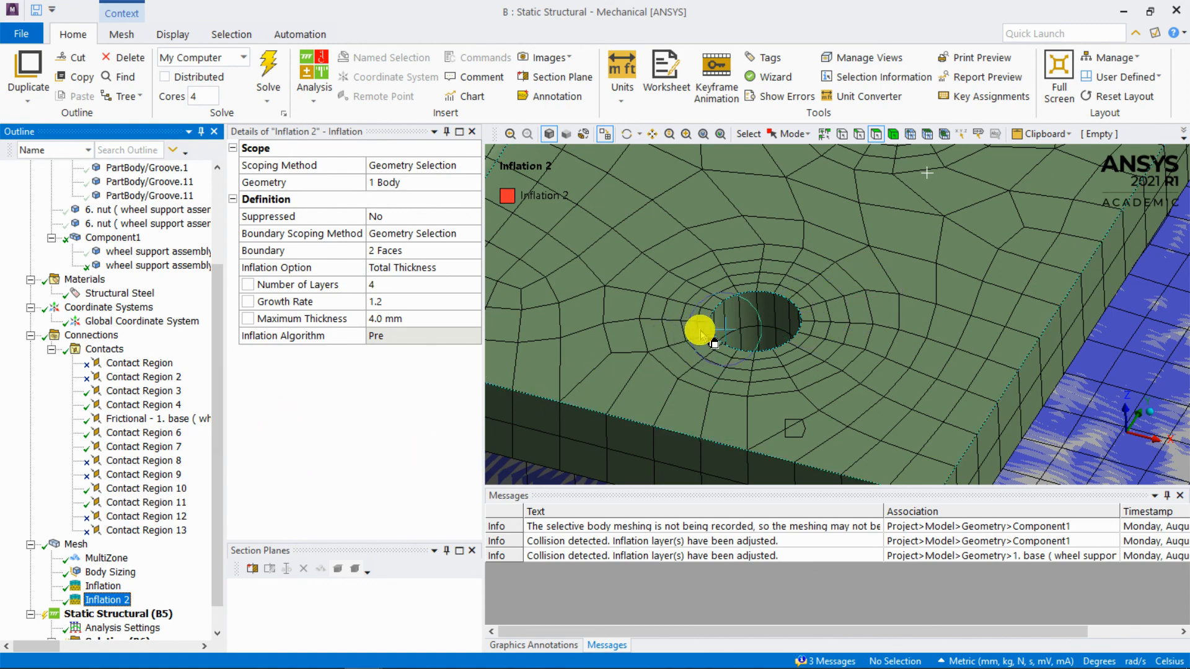
left_click(80, 539)
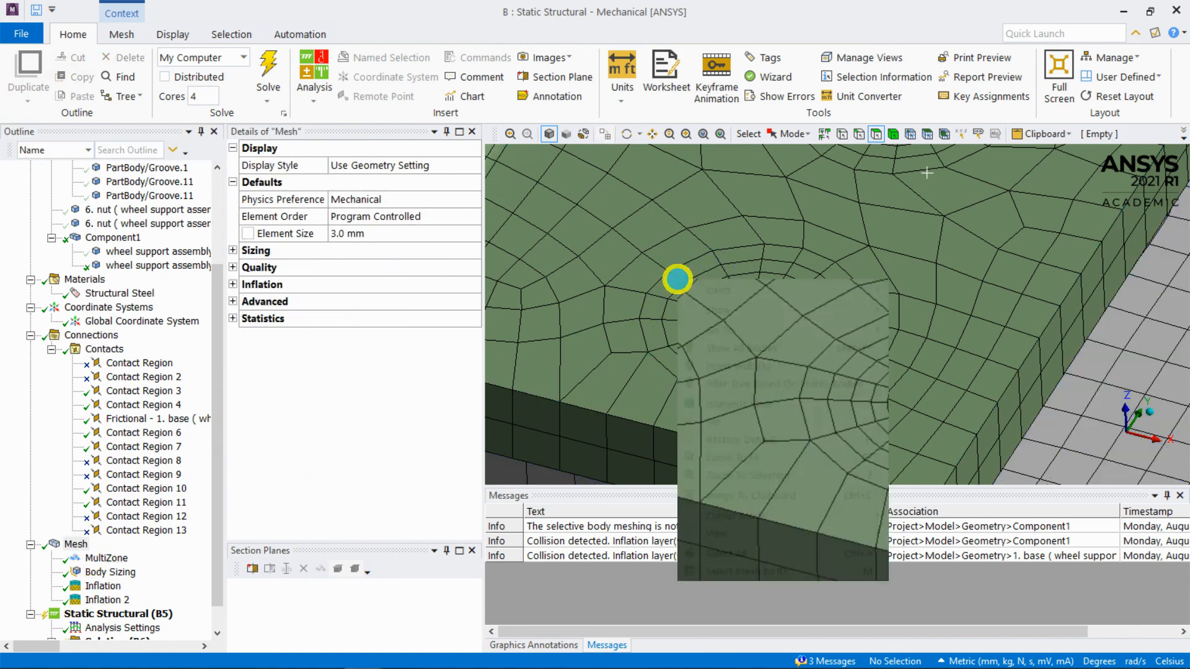
Show all hidden bodies of the meshed bracket assembly again.
right_click(694, 283)
left_click(766, 351)
scroll(797, 286, "down", 2)
mouse_move(799, 289)
middle_mouse_down()
mouse_move(812, 298)
mouse_move(810, 284)
middle_mouse_up()
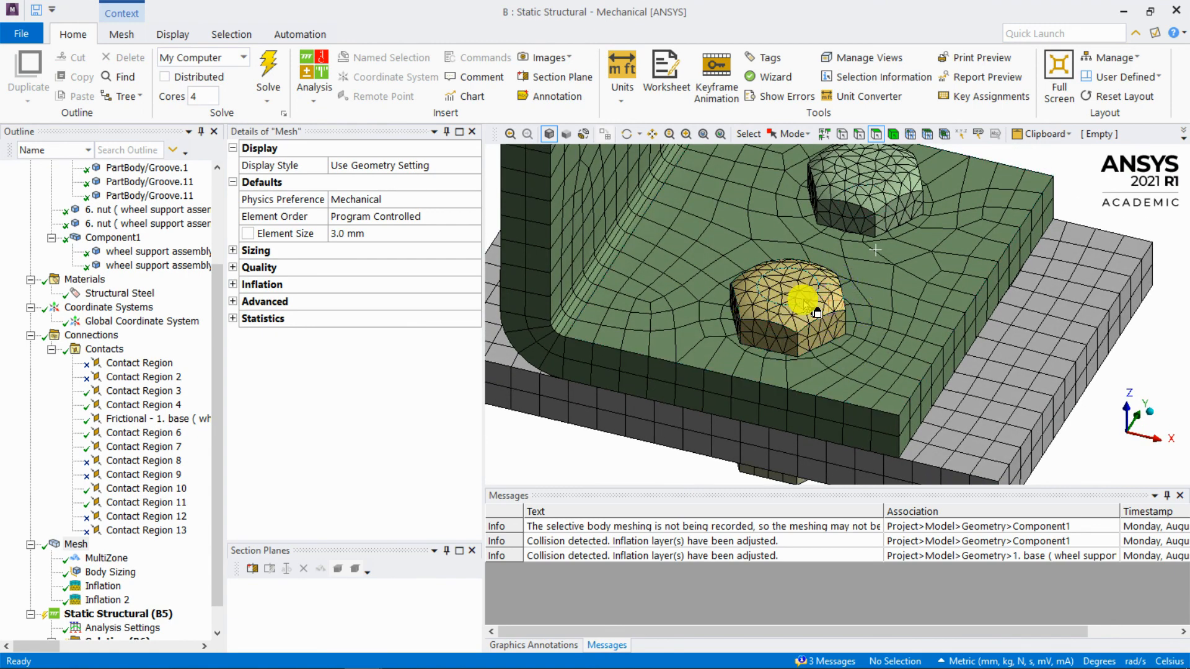
Inspect the complete assembly mesh and check its node and element counts in the mesh statistics.
middle_click_drag(792, 325, 698, 318)
scroll(787, 315, "down", 3)
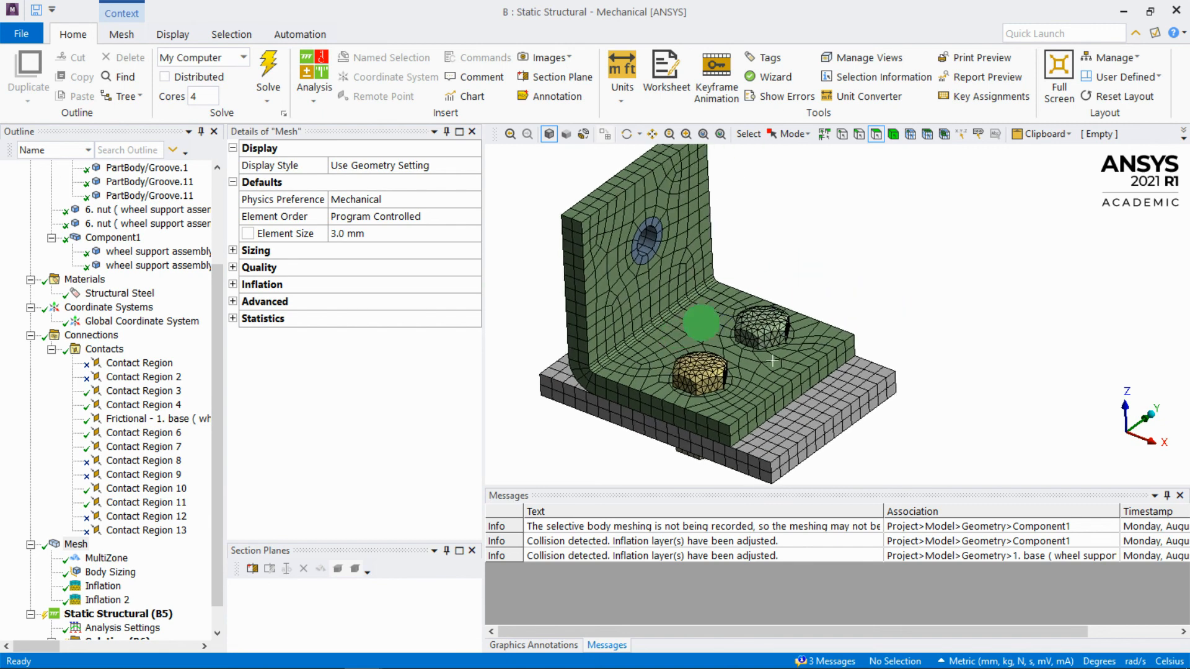
left_click(233, 320)
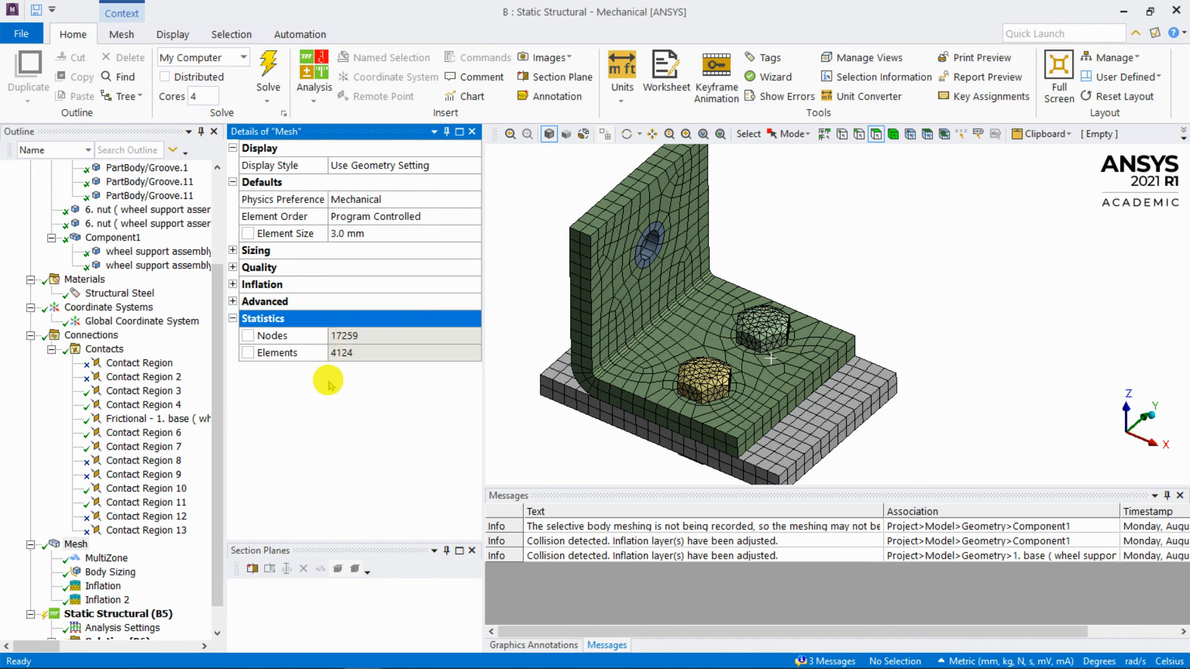
middle_click_drag(645, 308, 707, 299)
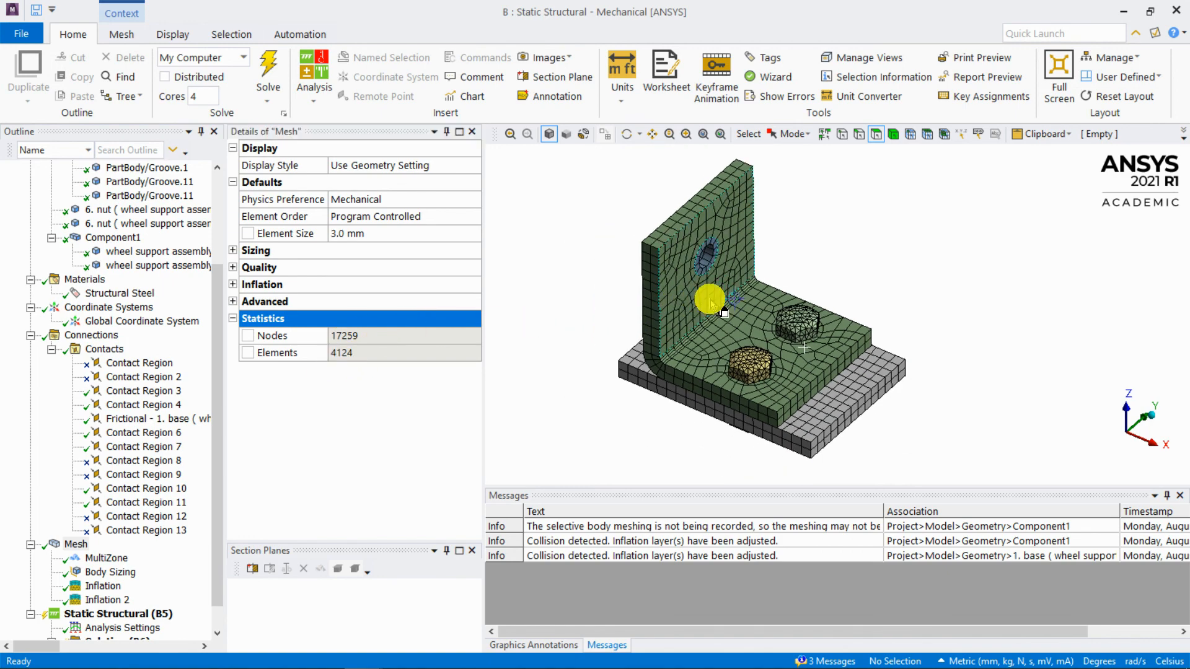